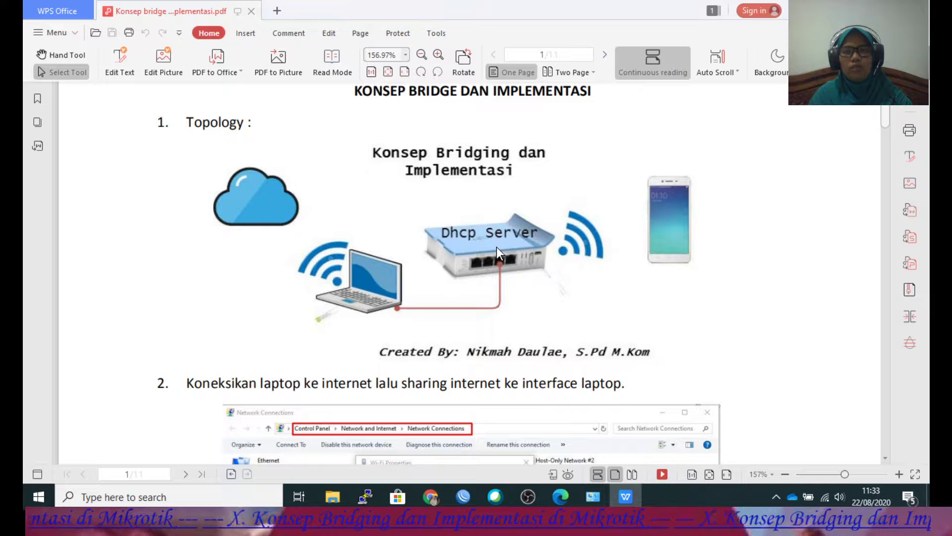
# - Ping google.com from a Command Prompt and check which Wi-Fi network the laptop is connected to
pyautogui.scroll(-3, 714, 224)
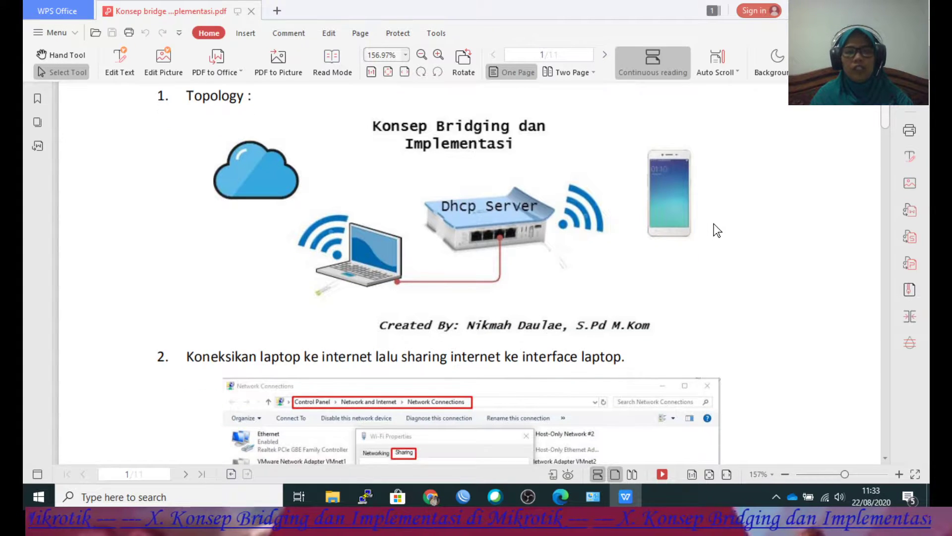
pyautogui.scroll(-3, 713, 224)
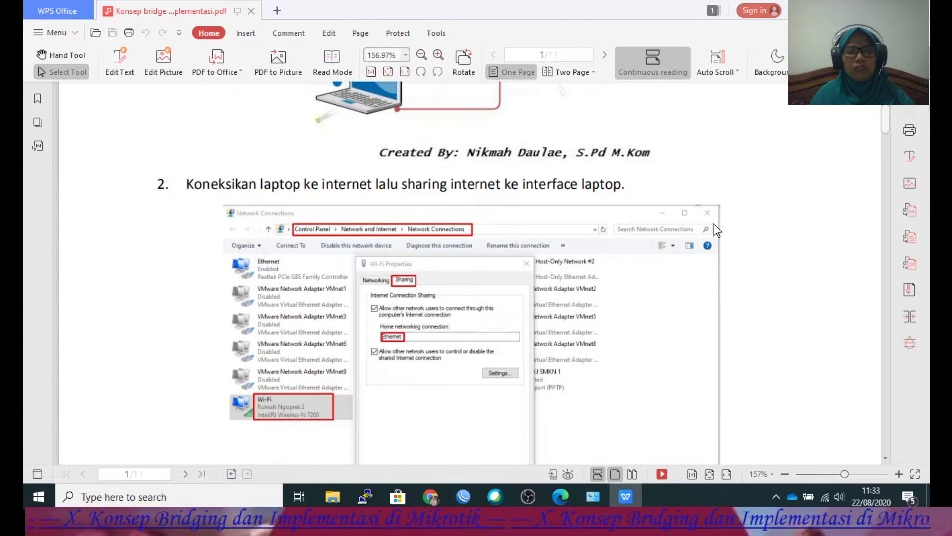
pyautogui.scroll(-1, 713, 230)
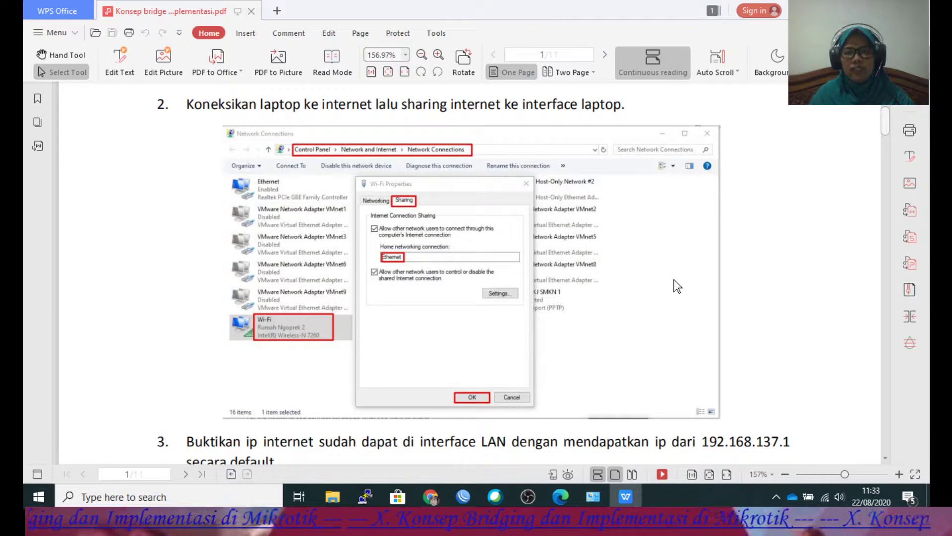
pyautogui.press('super+r')
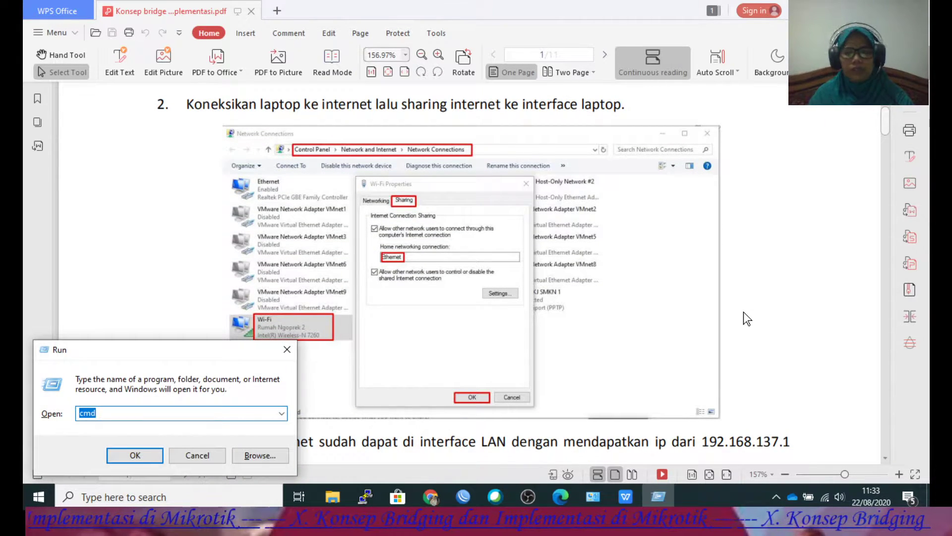
pyautogui.press('Return')
pyautogui.write('pi')
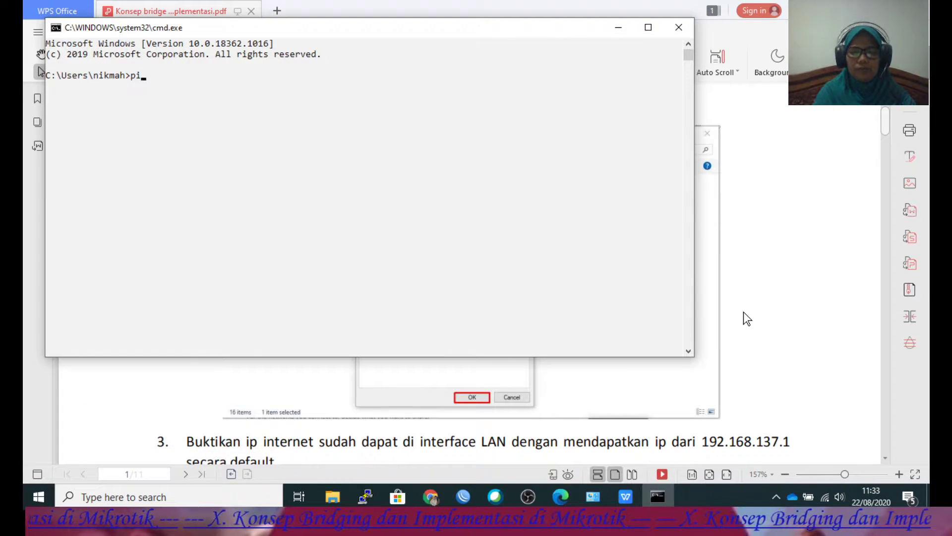
pyautogui.write('ng google')
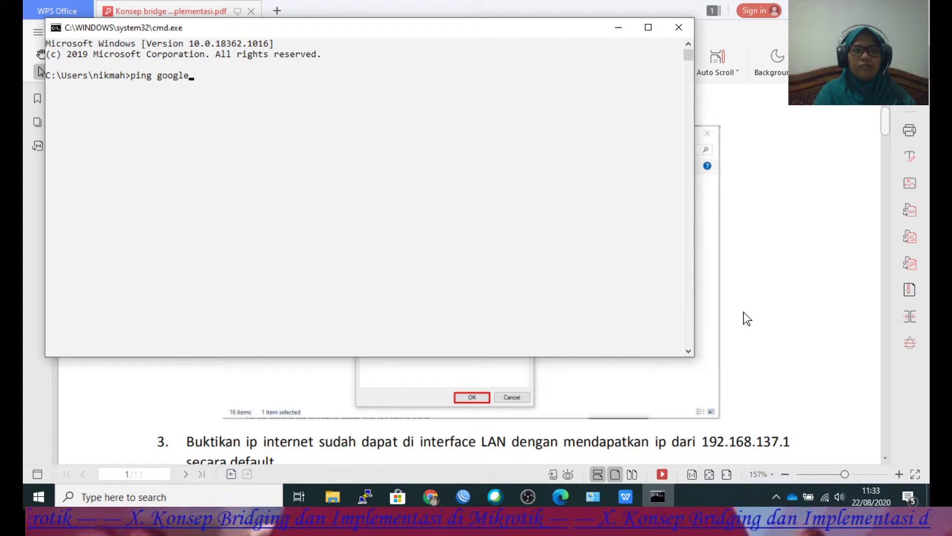
pyautogui.write('.com')
pyautogui.press('Return')
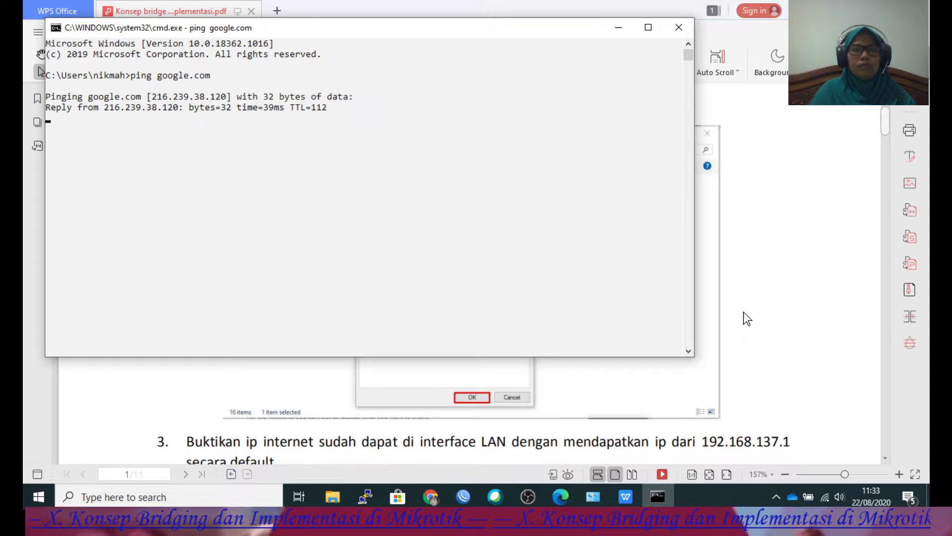
pyautogui.click(617, 29)
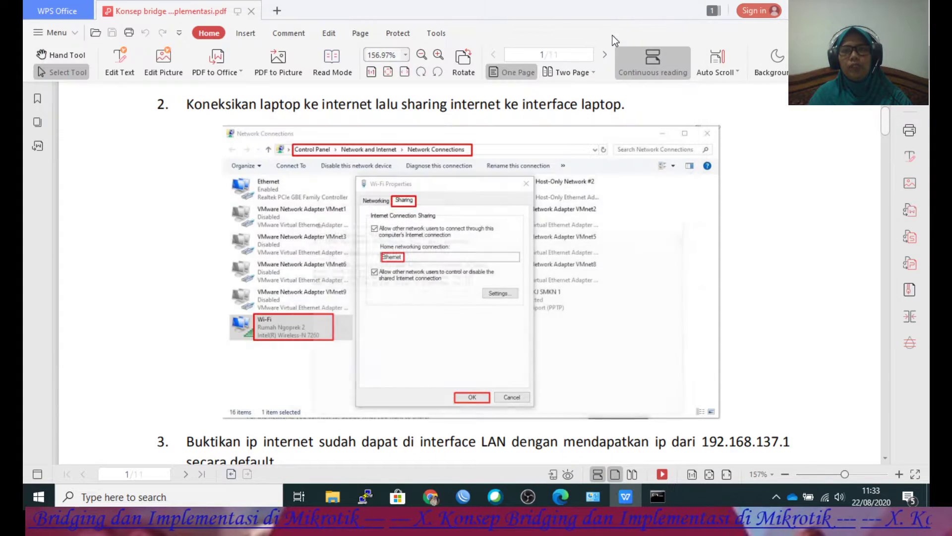
pyautogui.click(824, 496)
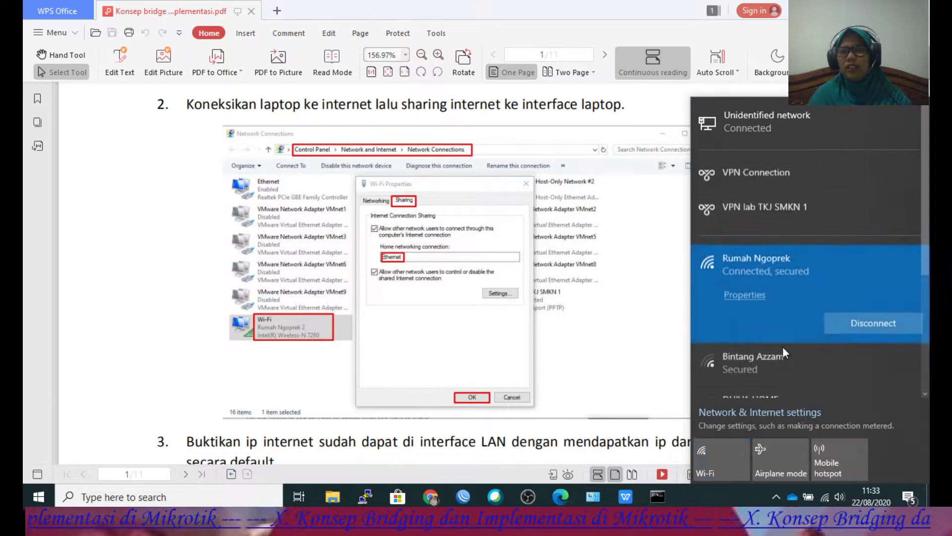
pyautogui.click(633, 328)
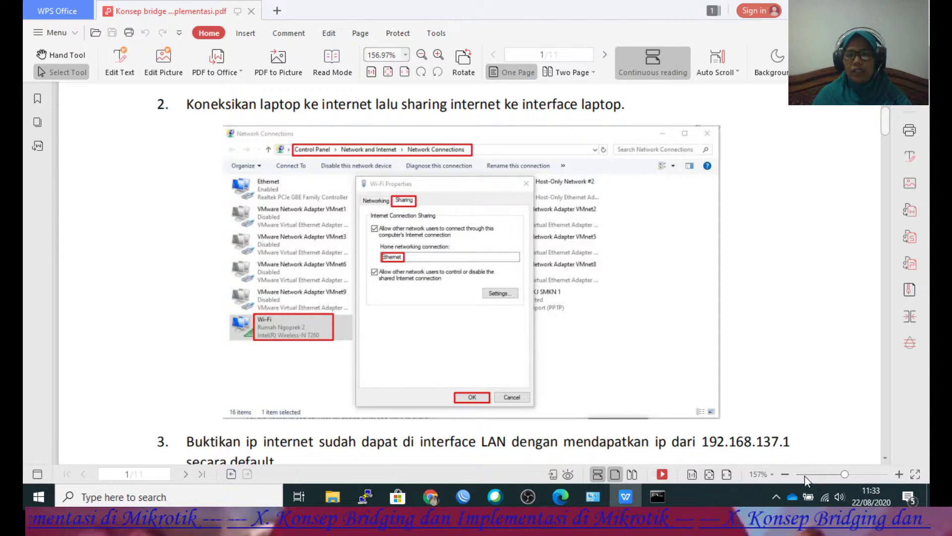
# - In Network Connections, enable internet connection sharing on the Wi-Fi adapter with Ethernet as the home networking connection
pyautogui.click(594, 497)
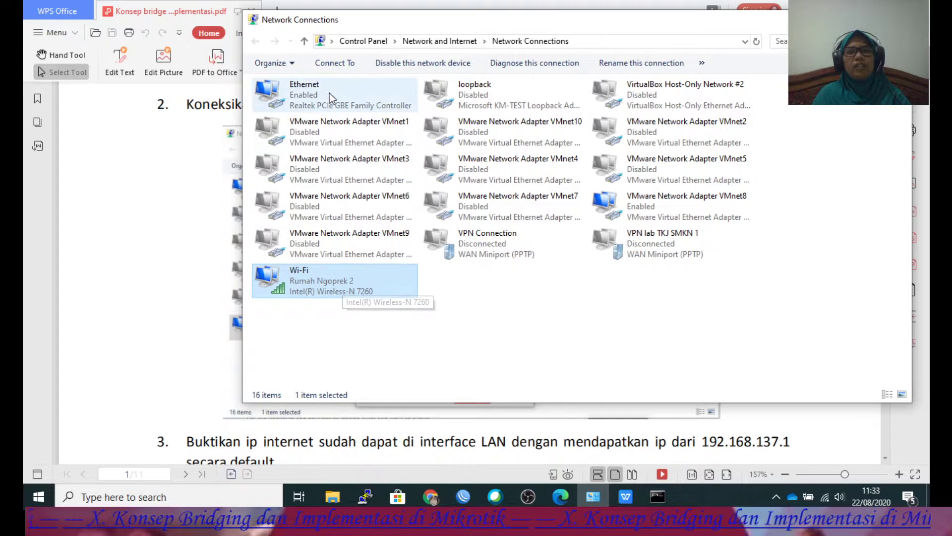
pyautogui.rightClick(337, 283)
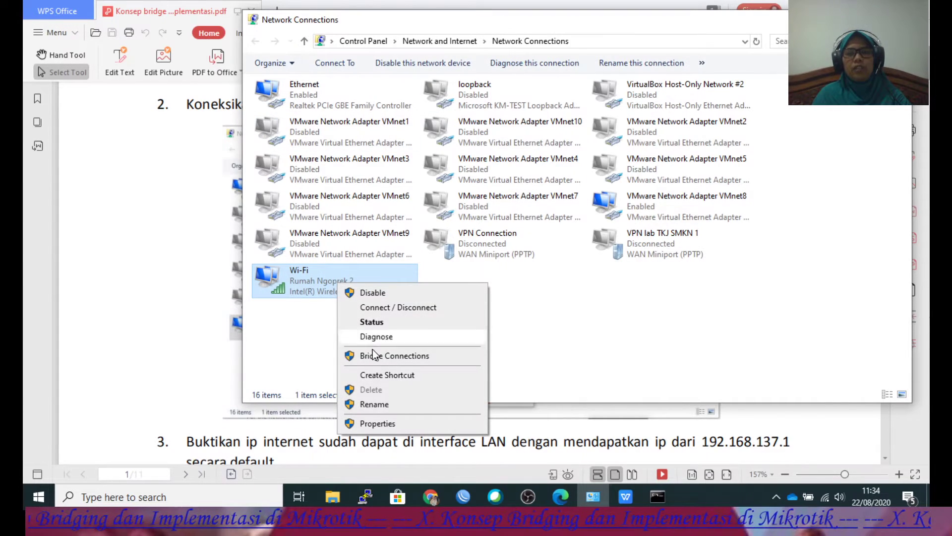
pyautogui.click(377, 421)
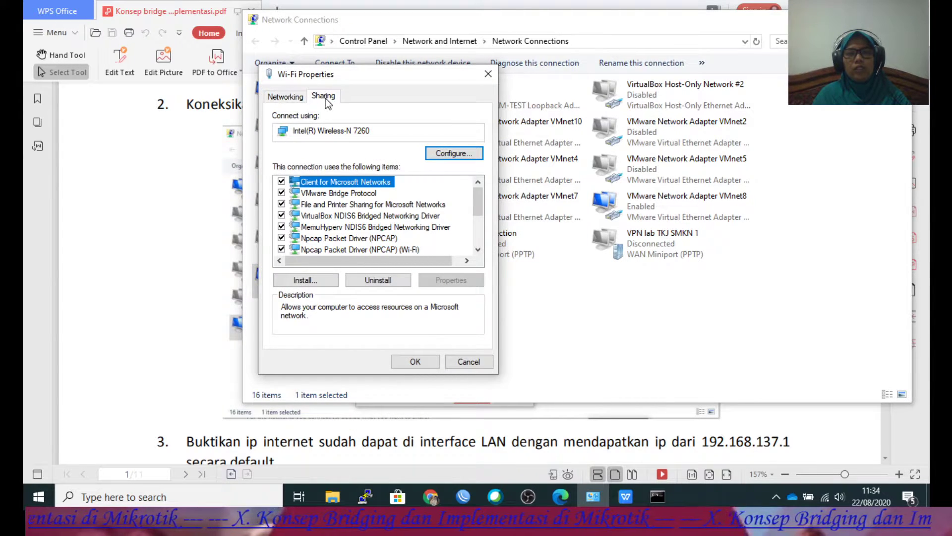
pyautogui.click(324, 98)
pyautogui.click(307, 140)
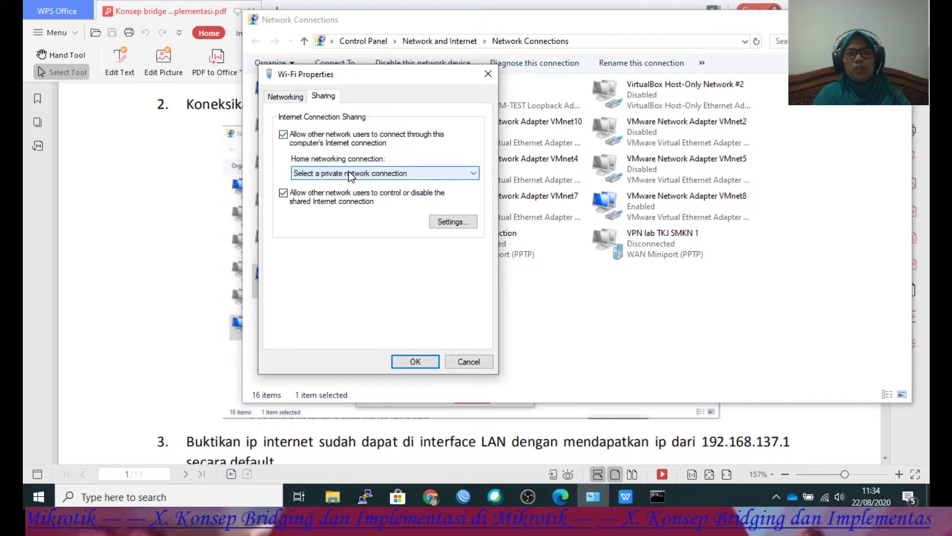
pyautogui.click(342, 173)
pyautogui.click(340, 195)
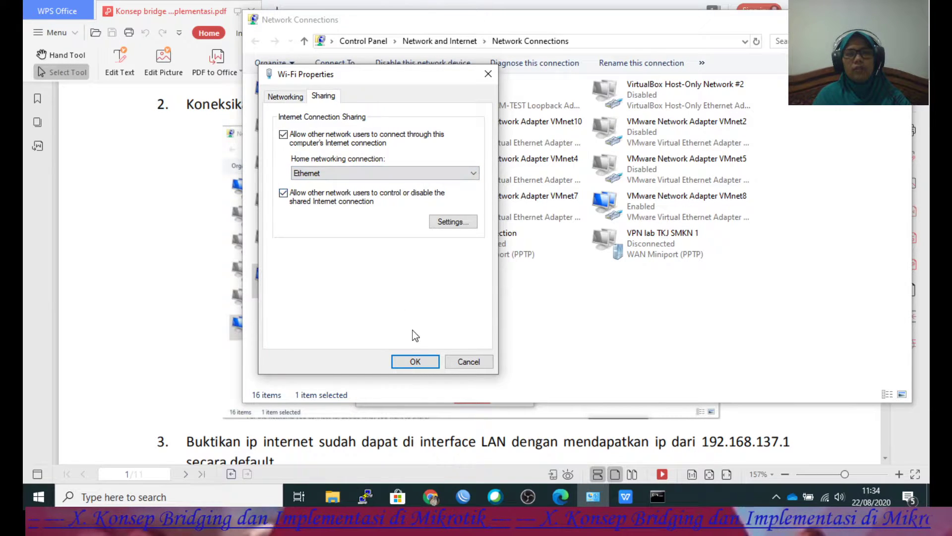
pyautogui.click(409, 358)
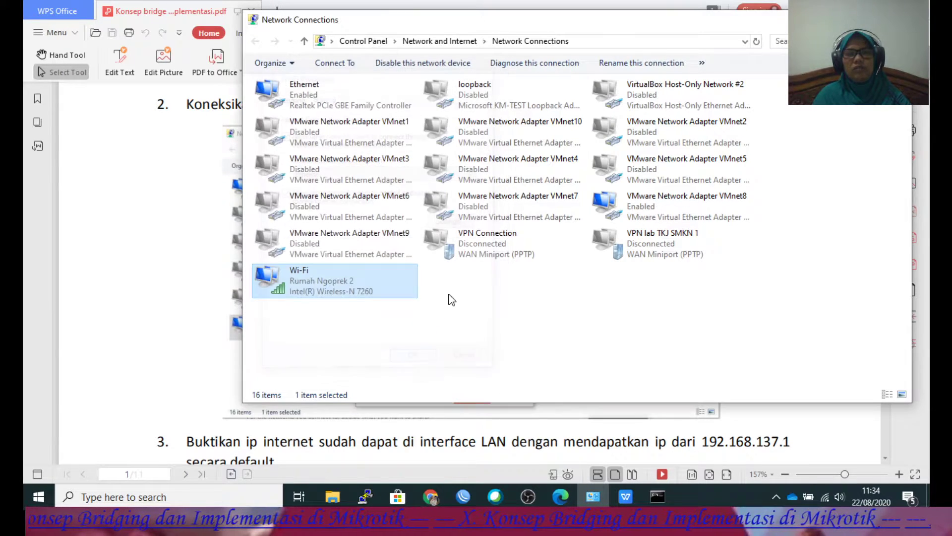
# - Check the Ethernet adapter's IPv4 address in its network connection details
pyautogui.click(330, 99)
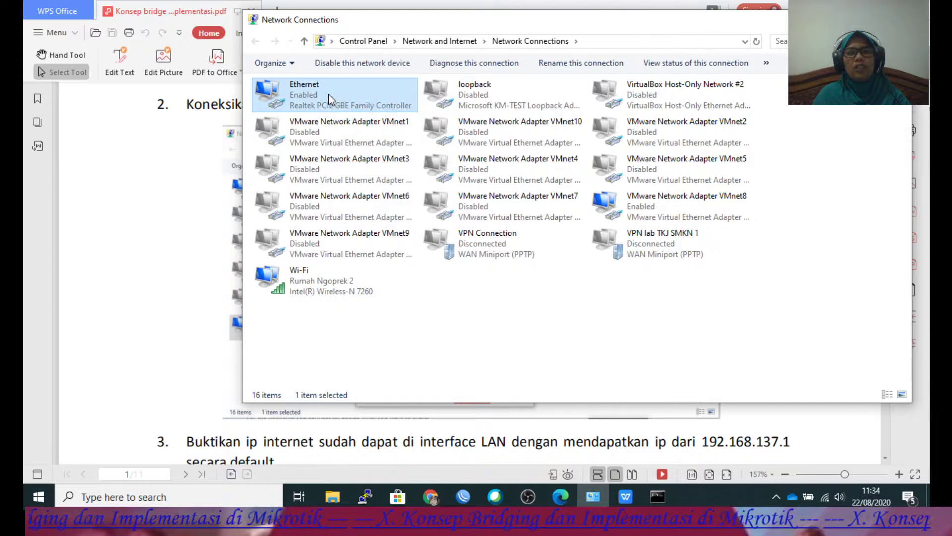
pyautogui.rightClick(331, 95)
pyautogui.click(362, 120)
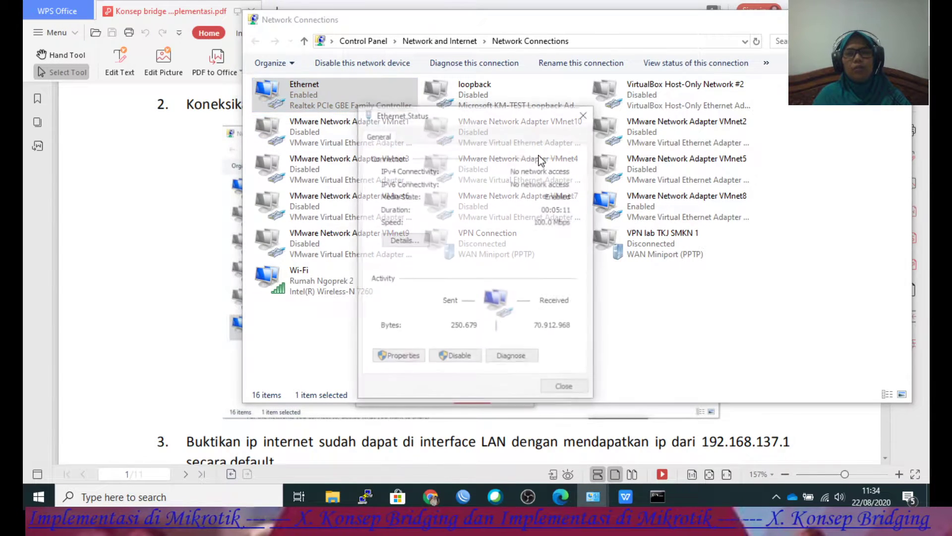
pyautogui.click(388, 238)
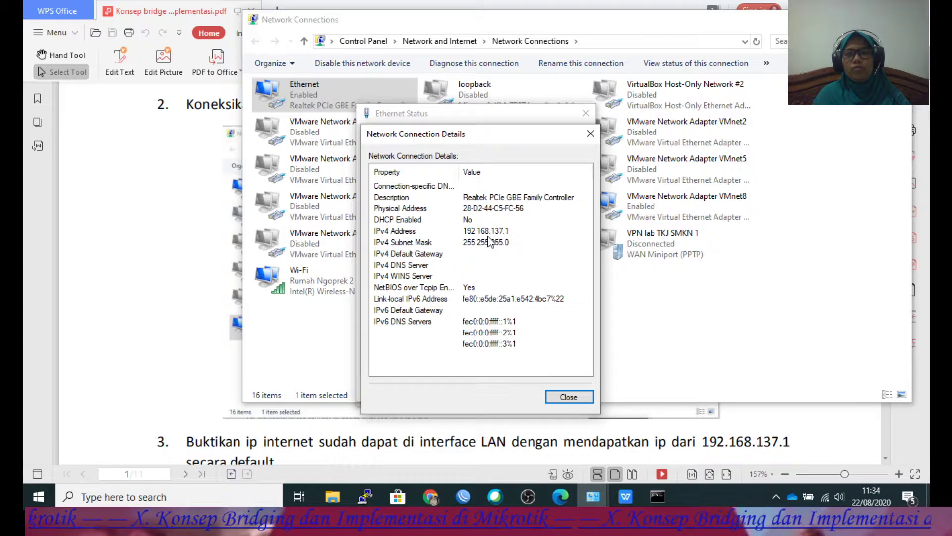
pyautogui.click(591, 133)
pyautogui.click(586, 113)
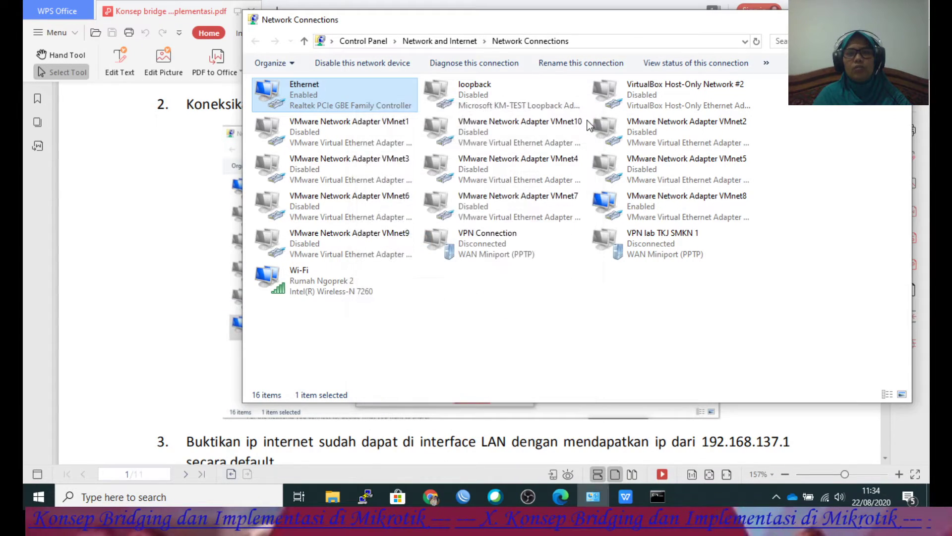
# - Inspect the Ethernet adapter's Internet Protocol Version 4 (TCP/IPv4) settings and close the Network Connections window
pyautogui.rightClick(361, 97)
pyautogui.click(395, 220)
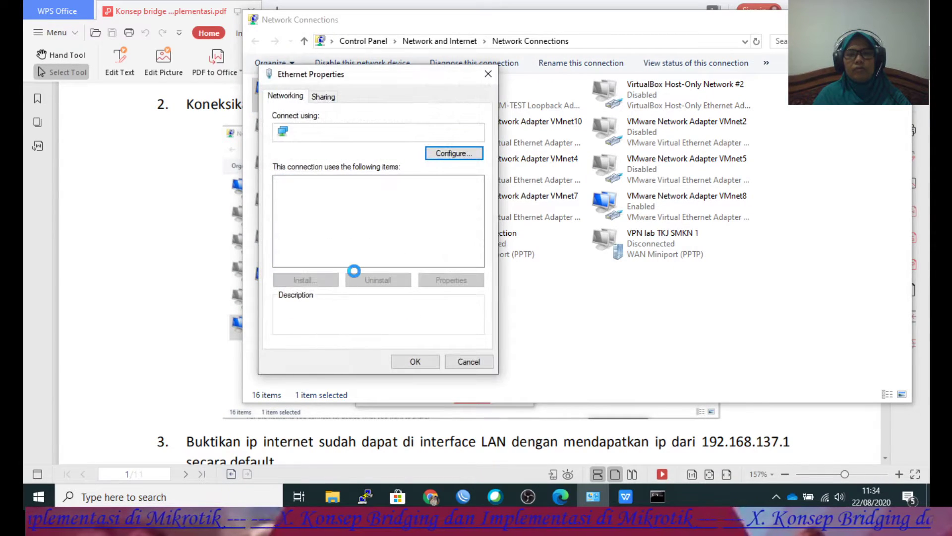
pyautogui.click(479, 248)
pyautogui.click(479, 248)
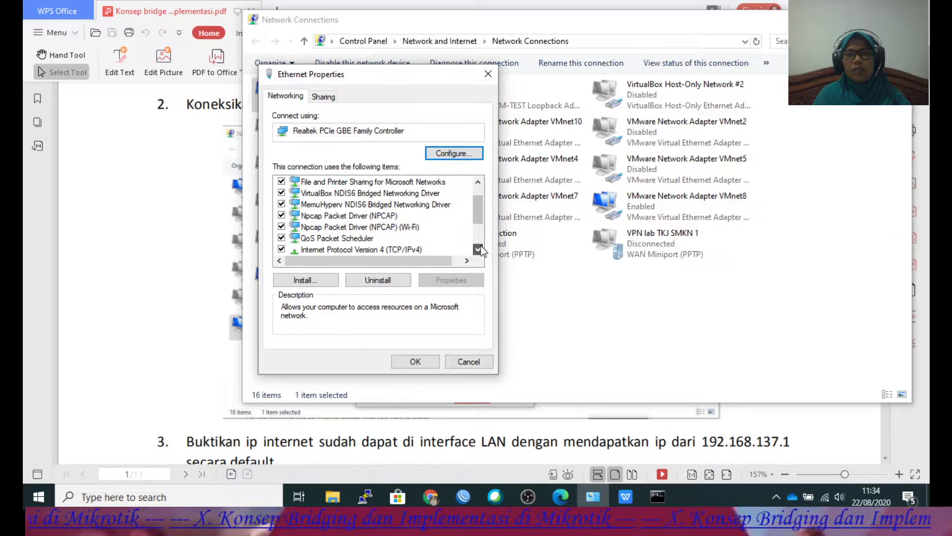
pyautogui.click(420, 250)
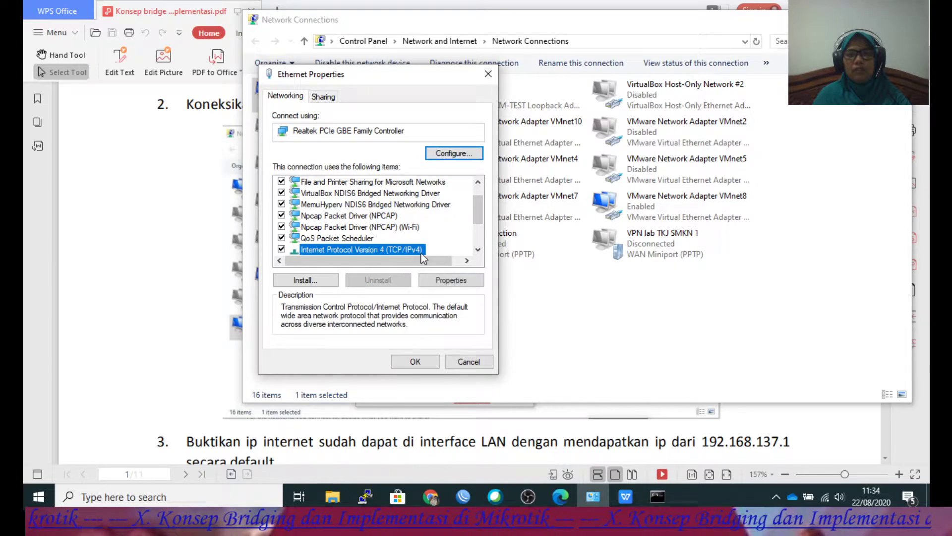
pyautogui.click(441, 281)
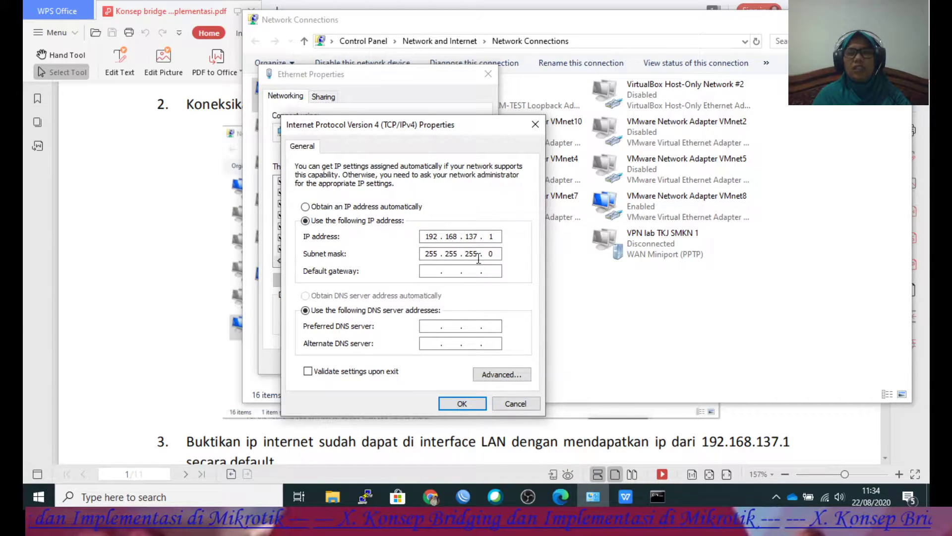
pyautogui.click(463, 404)
pyautogui.click(415, 362)
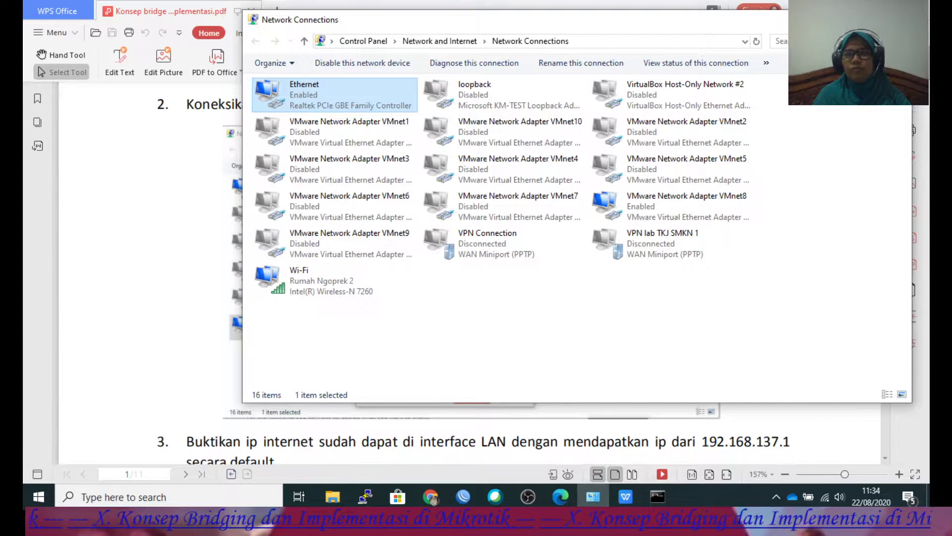
pyautogui.click(898, 19)
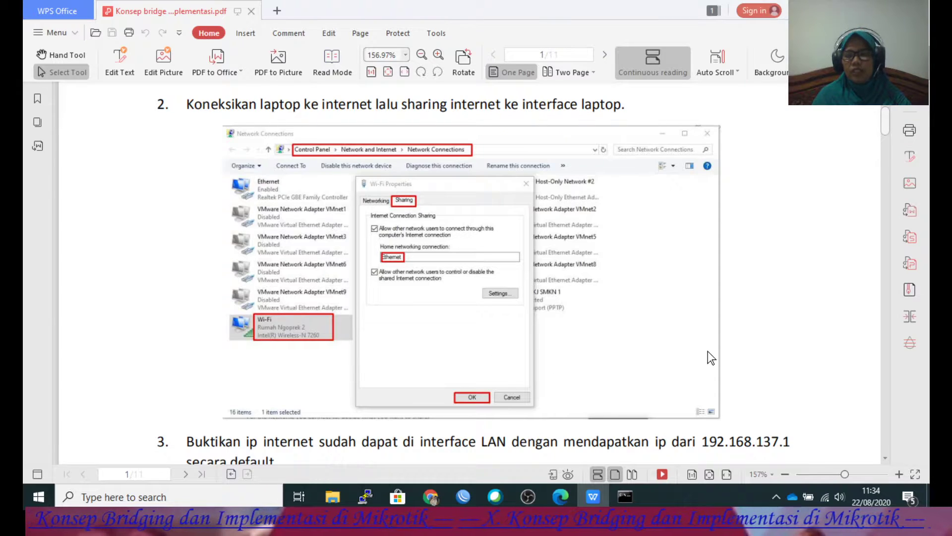
# - Read the guide's steps 3 to 5 on verifying the LAN IP, logging in through WinBox and creating the bridge
pyautogui.scroll(-3, 707, 350)
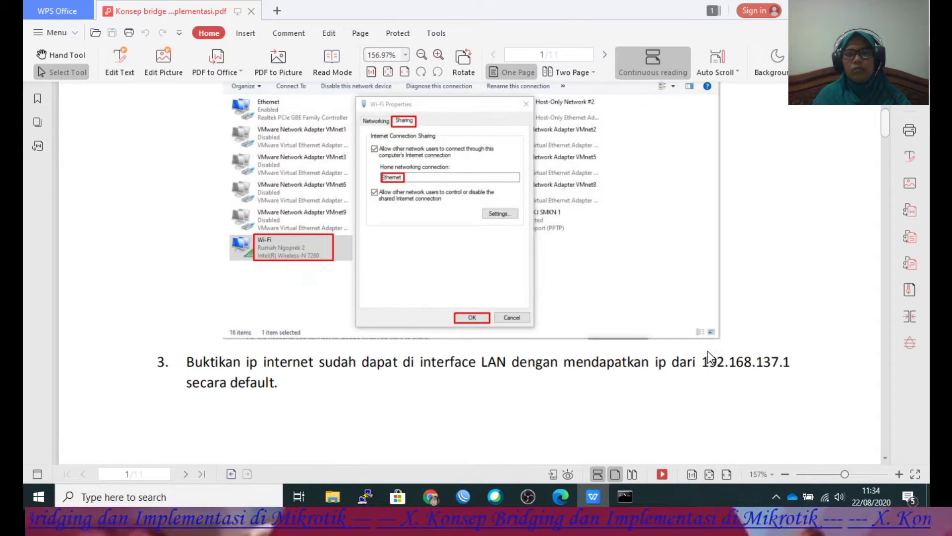
pyautogui.scroll(-4, 707, 350)
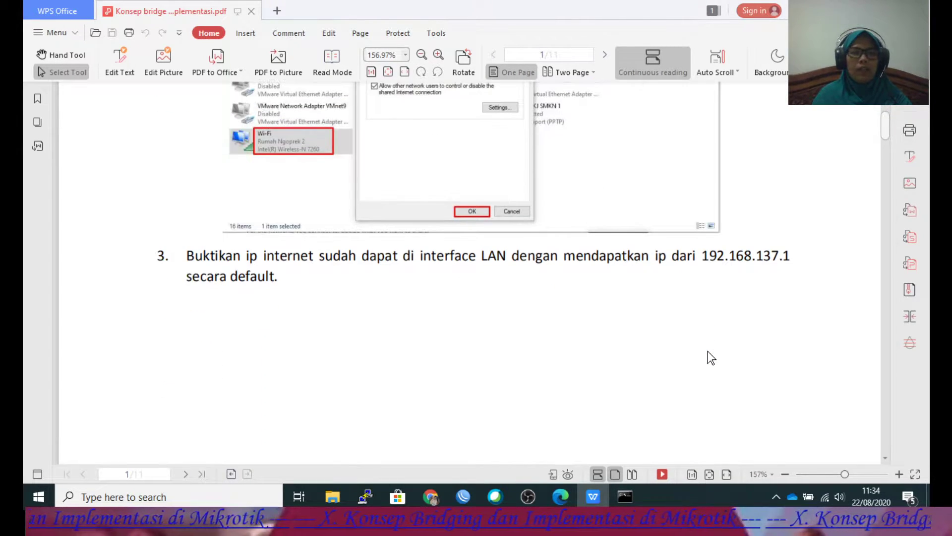
pyautogui.scroll(-4, 708, 350)
pyautogui.scroll(-8, 707, 350)
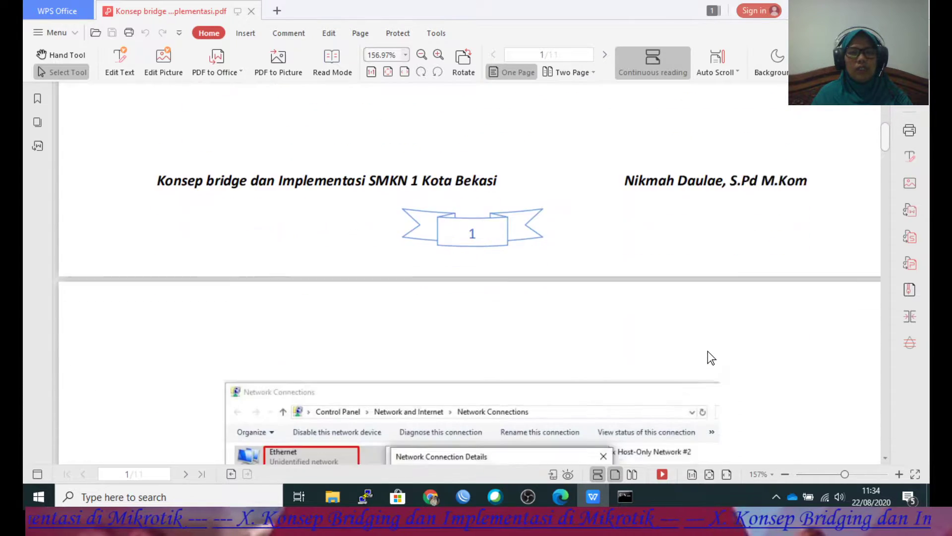
pyautogui.scroll(-10, 708, 353)
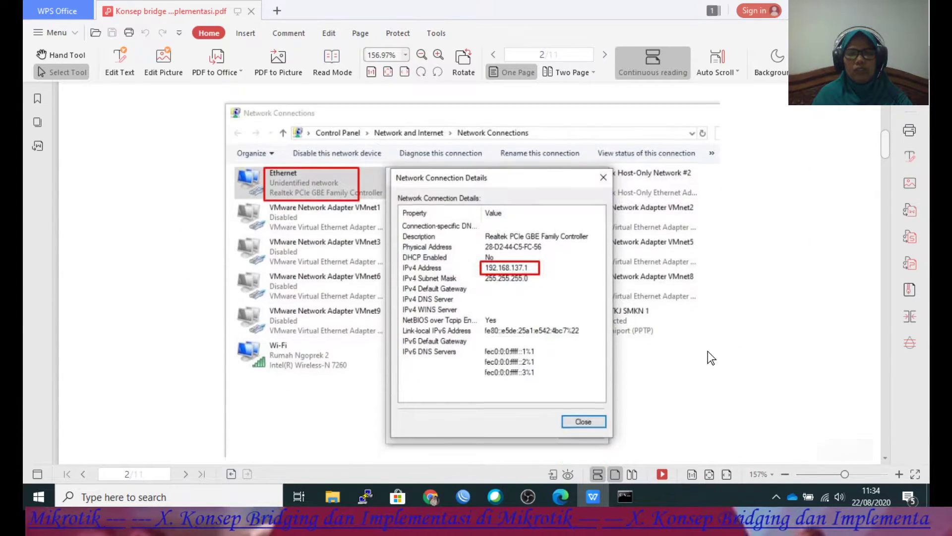
pyautogui.scroll(-14, 707, 351)
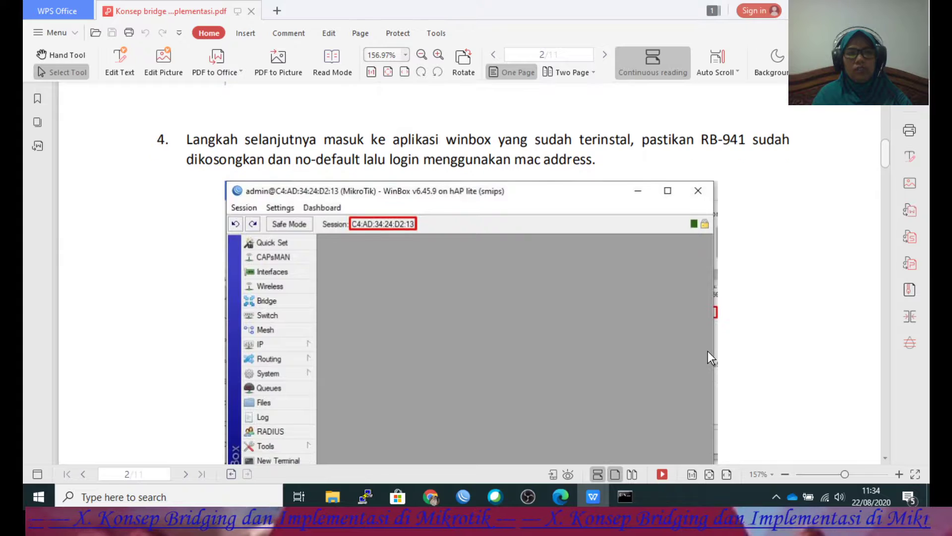
pyautogui.scroll(-1, 708, 350)
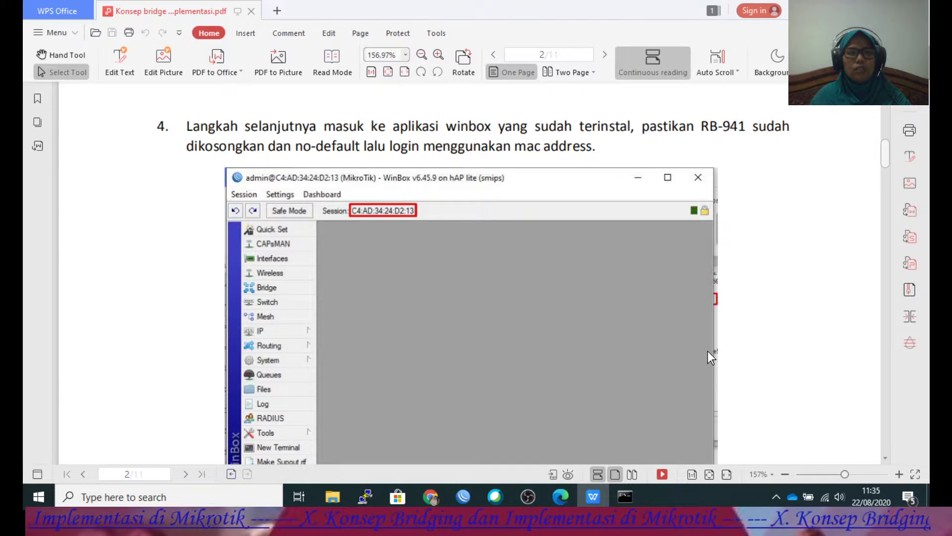
pyautogui.scroll(-1, 707, 350)
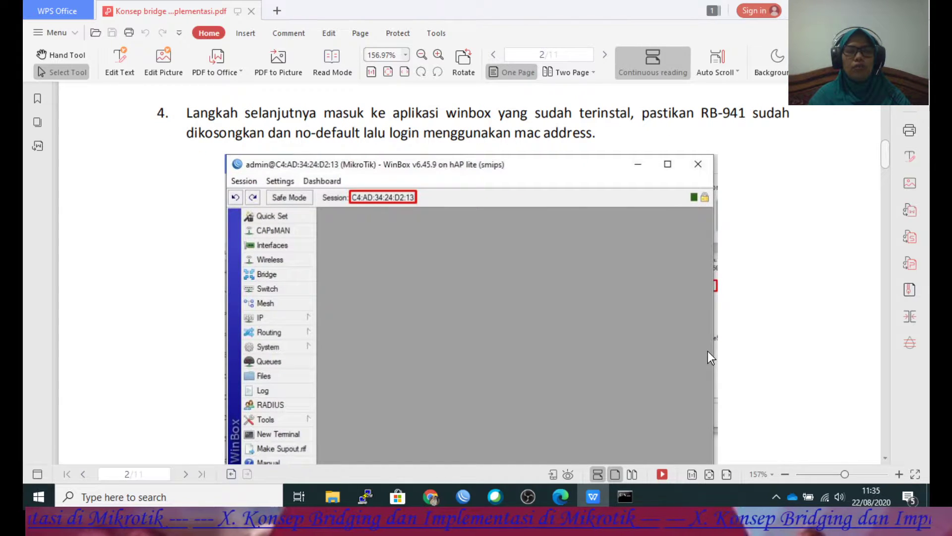
pyautogui.scroll(-5, 708, 354)
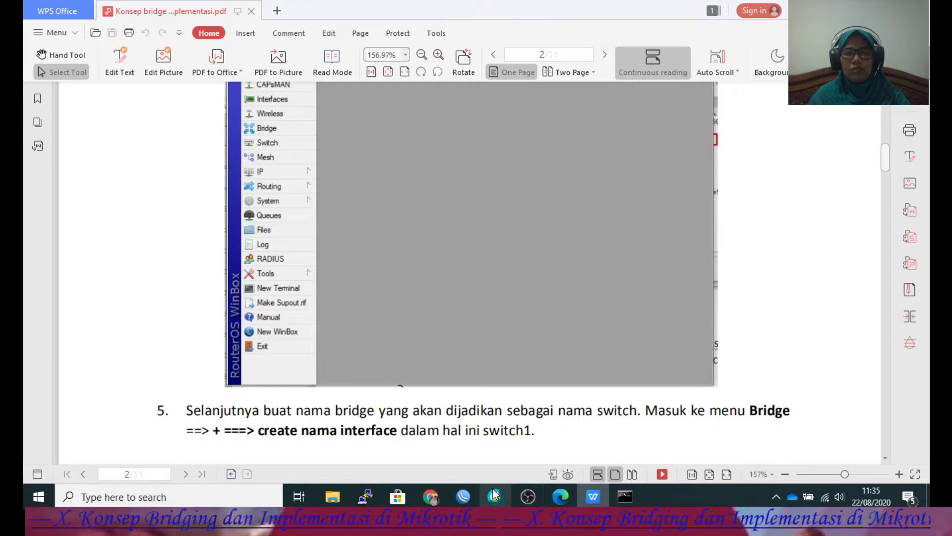
# - Switch to WinBox and connect as admin to the neighboring MikroTik router with MAC address C4:AD:34:24:D2:13
pyautogui.click(466, 494)
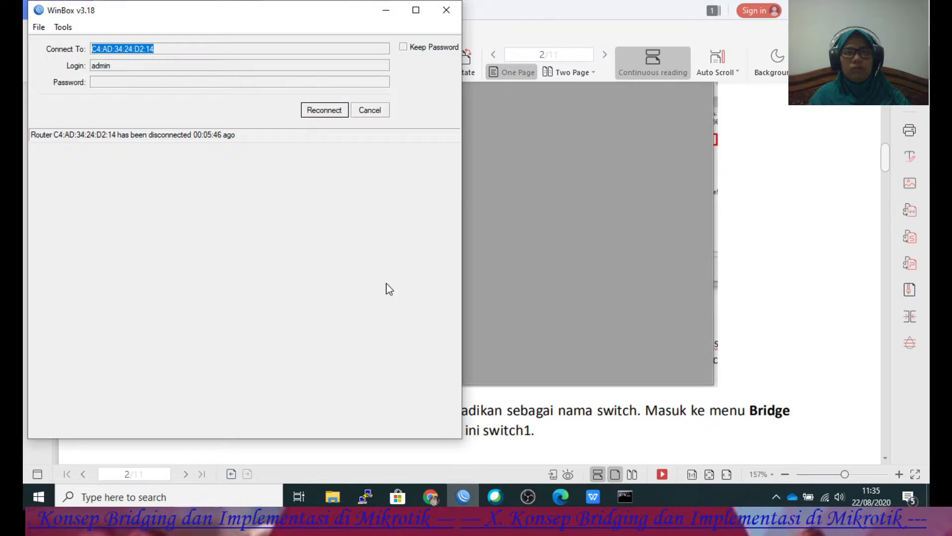
pyautogui.click(325, 111)
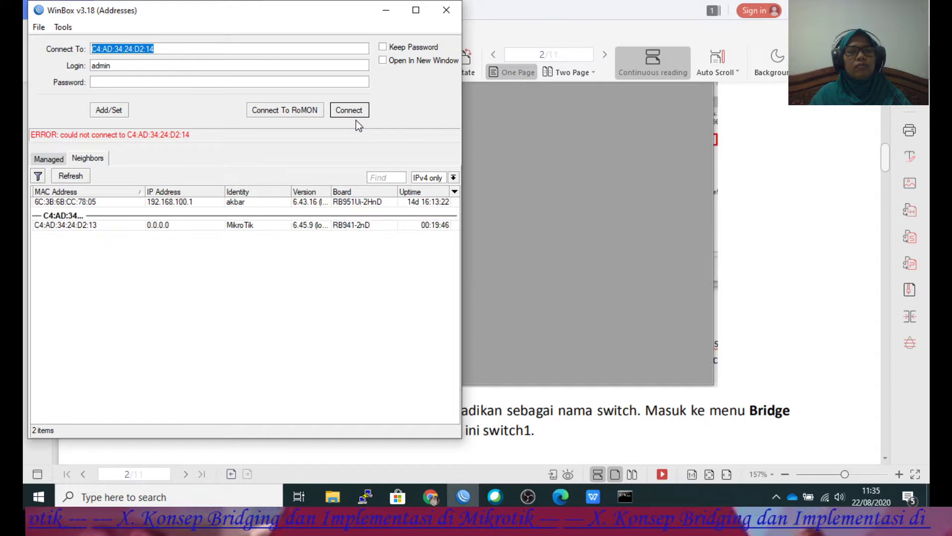
pyautogui.click(85, 226)
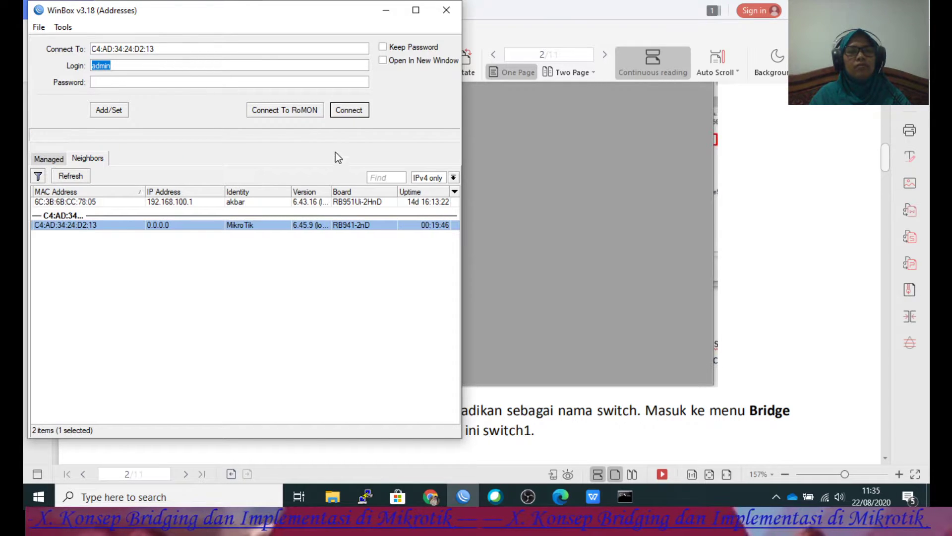
pyautogui.click(352, 114)
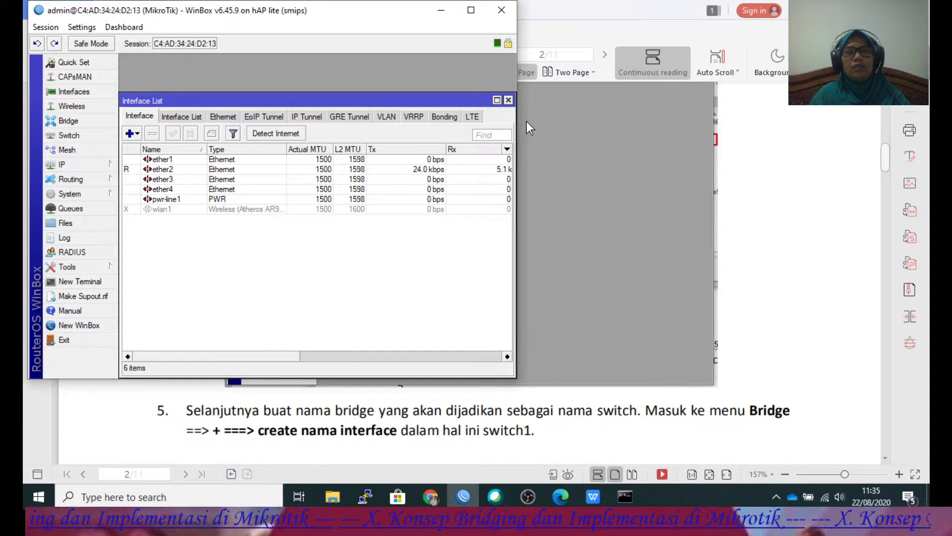
# - Close the router's Interface List and maximize the WinBox session window
pyautogui.click(509, 100)
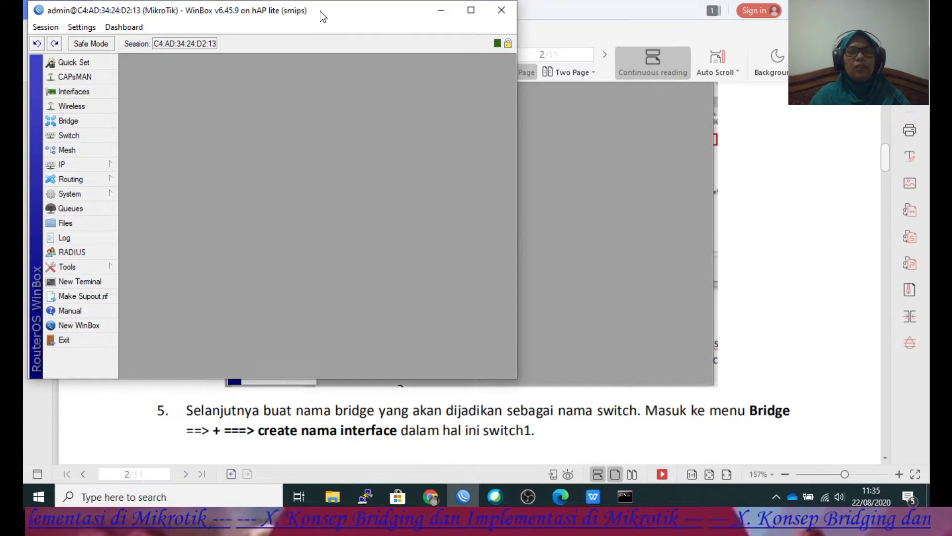
pyautogui.moveTo(323, 17); pyautogui.dragTo(504, 57)
pyautogui.click(653, 52)
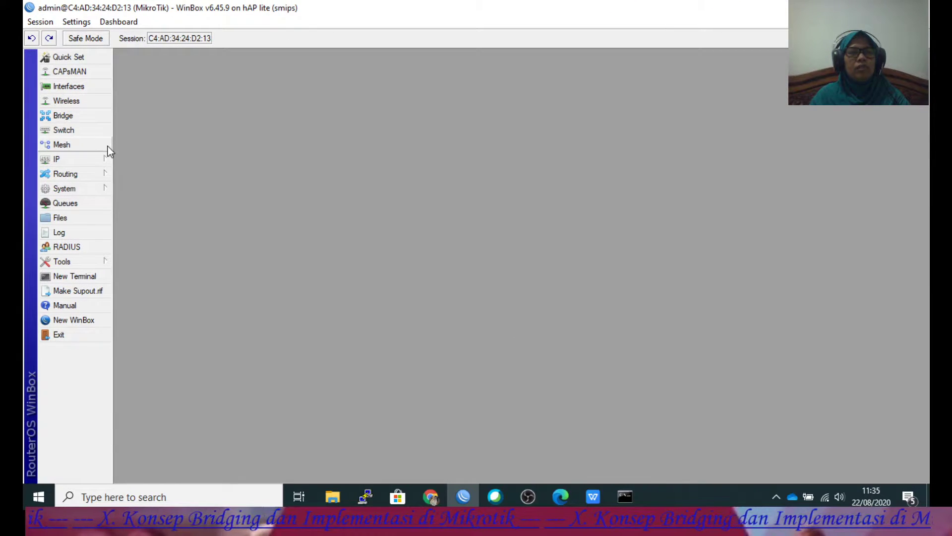
# - Check the router's IP address list, interface list and wireless tables for existing configuration, closing each one
pyautogui.click(107, 159)
pyautogui.click(130, 185)
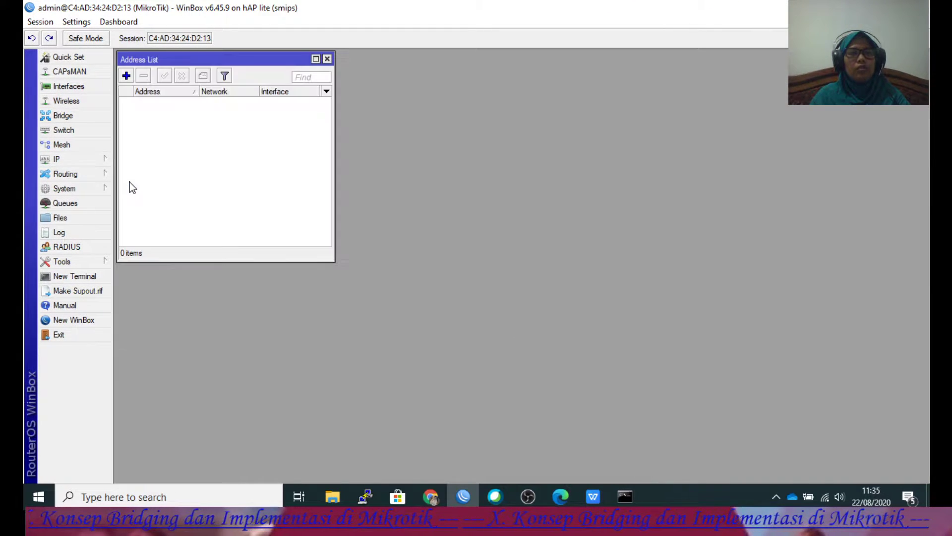
pyautogui.click(327, 59)
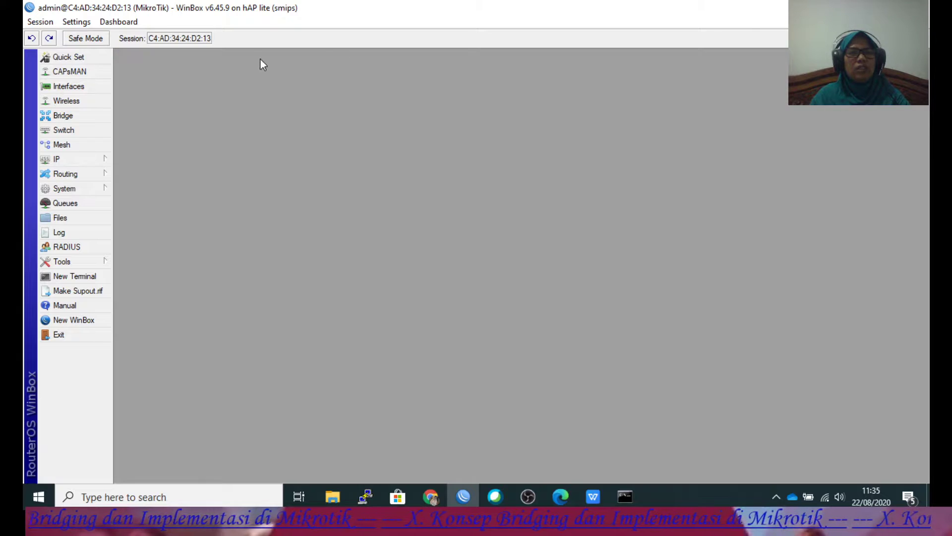
pyautogui.click(97, 83)
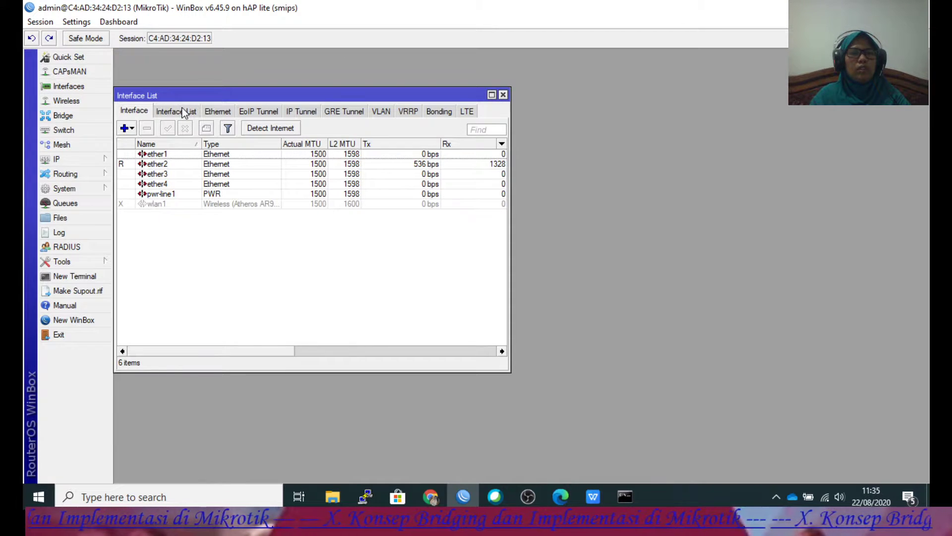
pyautogui.click(503, 94)
pyautogui.click(87, 102)
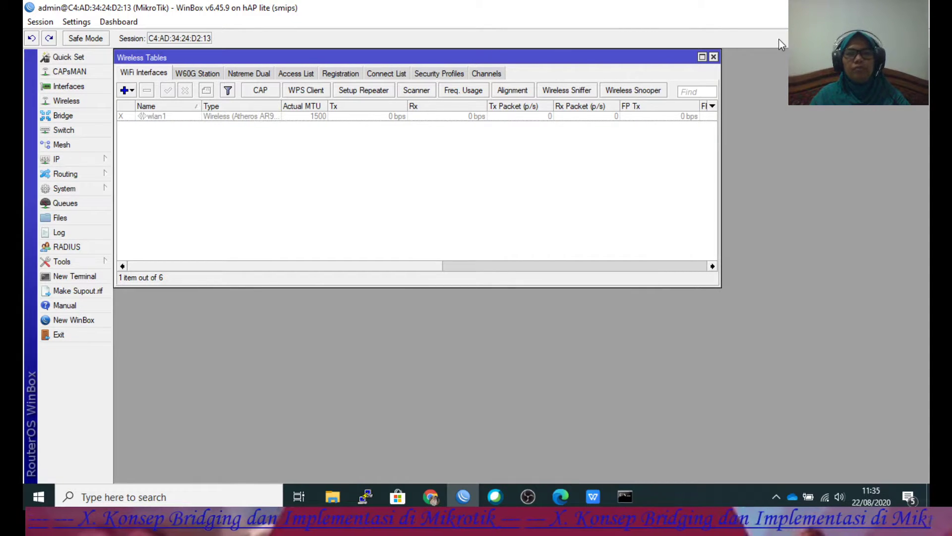
pyautogui.click(714, 57)
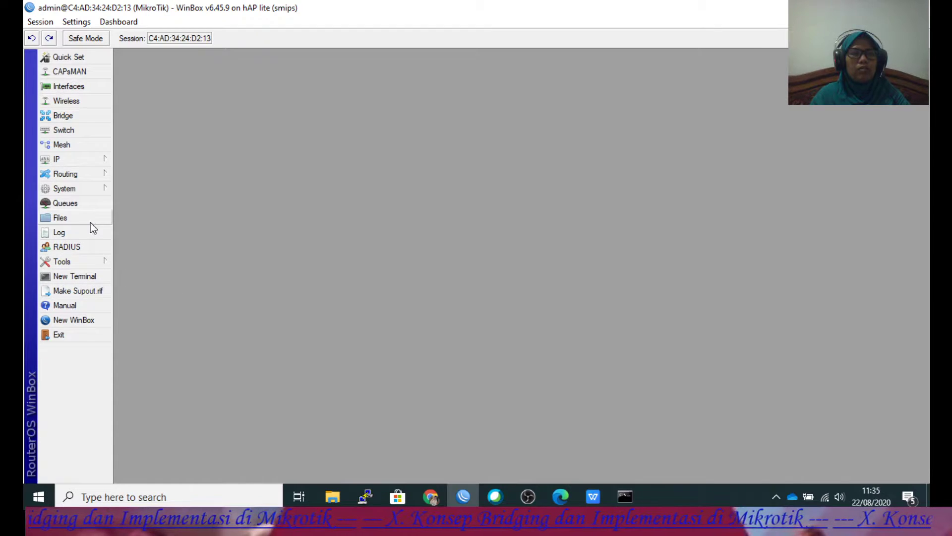
pyautogui.click(89, 172)
pyautogui.click(89, 159)
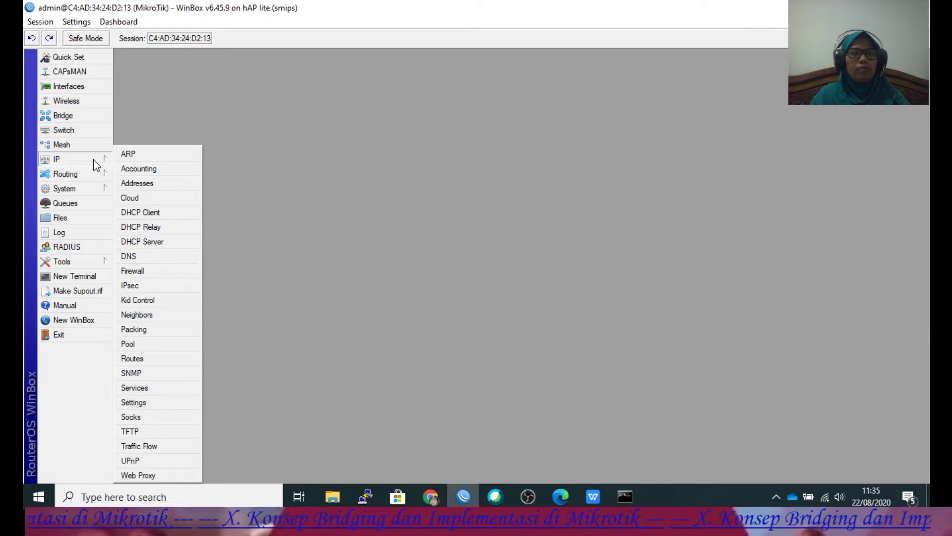
pyautogui.click(353, 145)
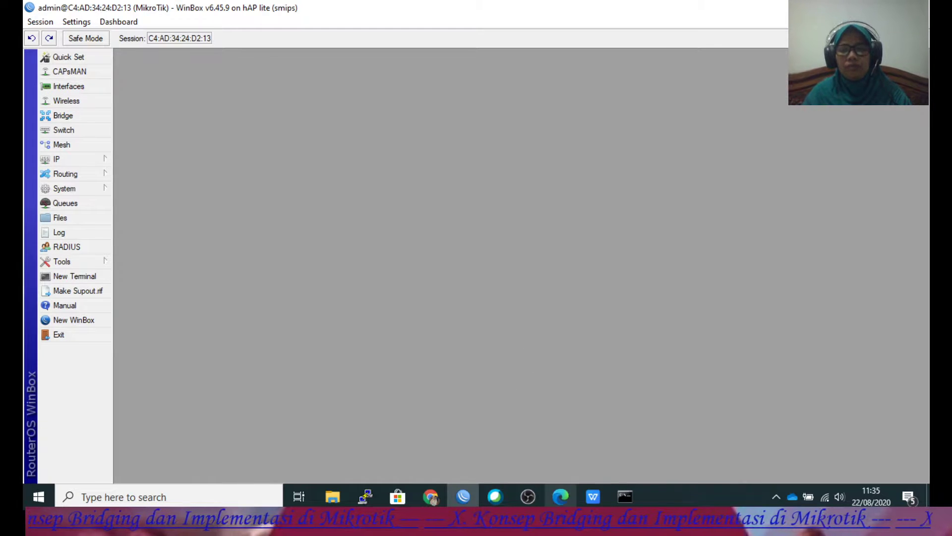
# - Switch to the PDF guide in WPS Office and read step 5 with its illustration on creating the Switch1 bridge
pyautogui.click(588, 494)
pyautogui.scroll(-2, 581, 368)
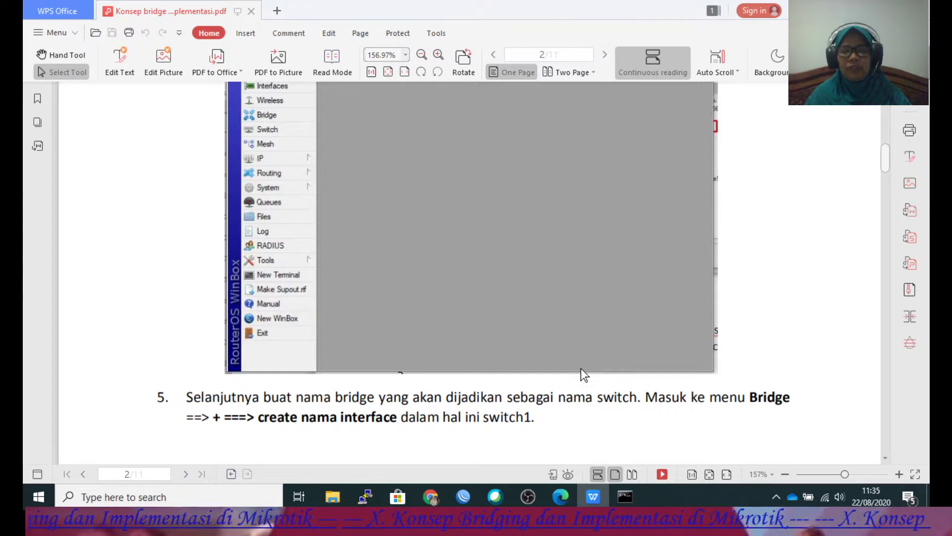
pyautogui.scroll(-5, 581, 368)
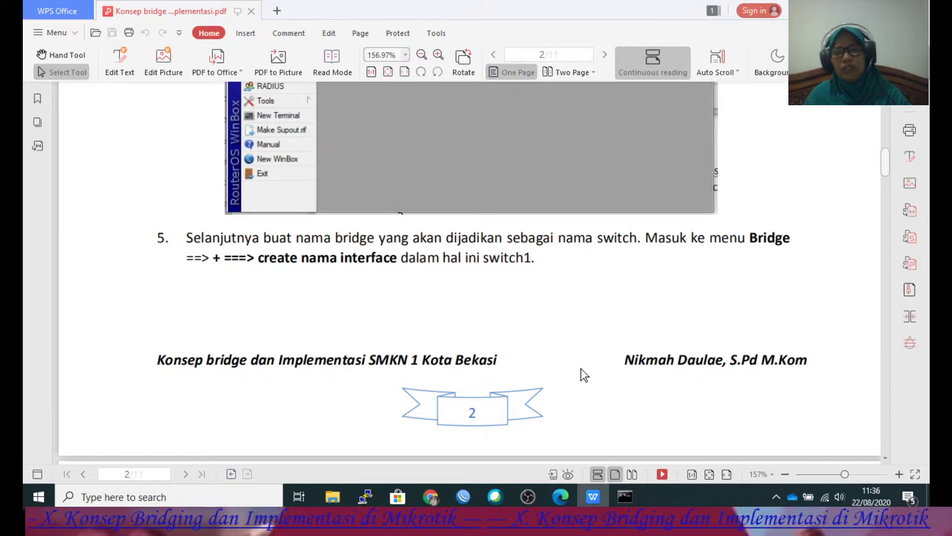
pyautogui.scroll(-1, 581, 368)
pyautogui.scroll(-7, 582, 368)
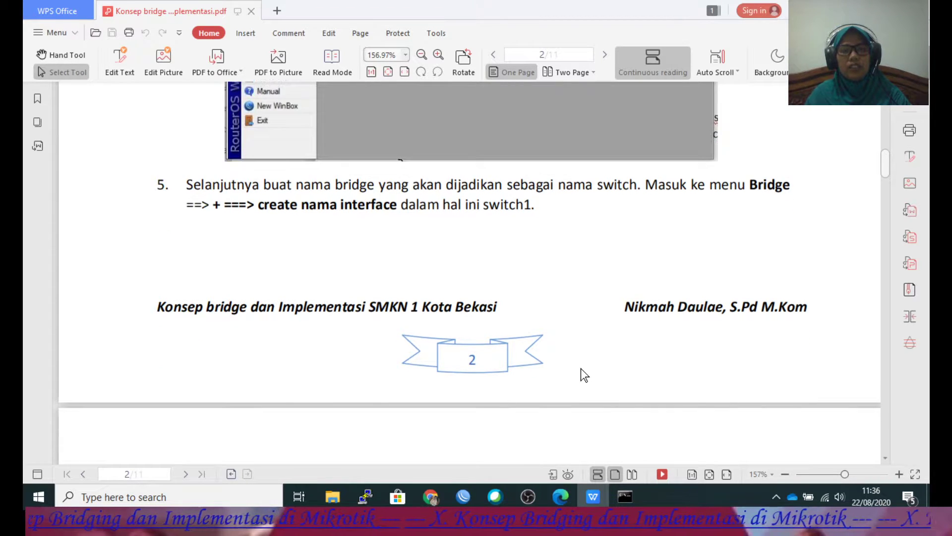
pyautogui.scroll(-3, 581, 368)
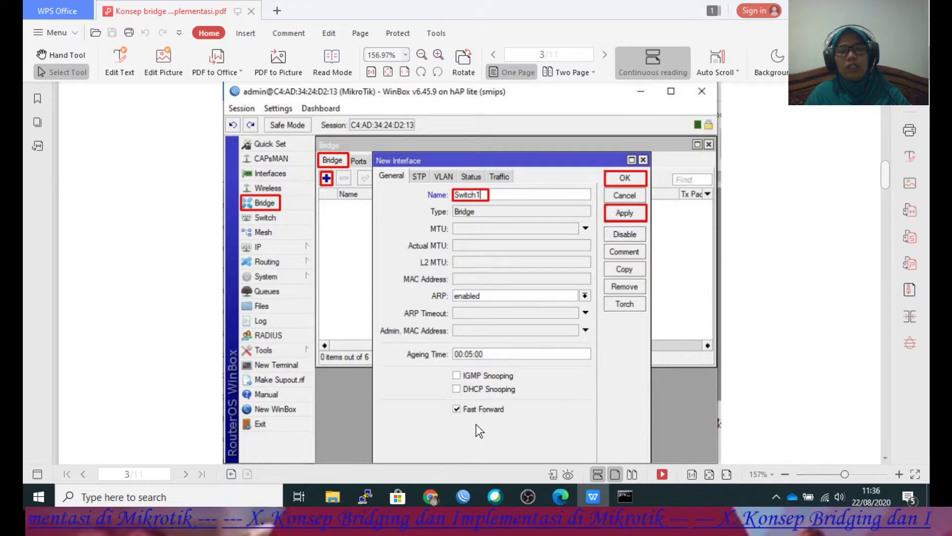
# - Return to WinBox and examine the Bridge window's sections, from Bridge, Ports and VLANs through NAT, Hosts and MDB
pyautogui.click(463, 496)
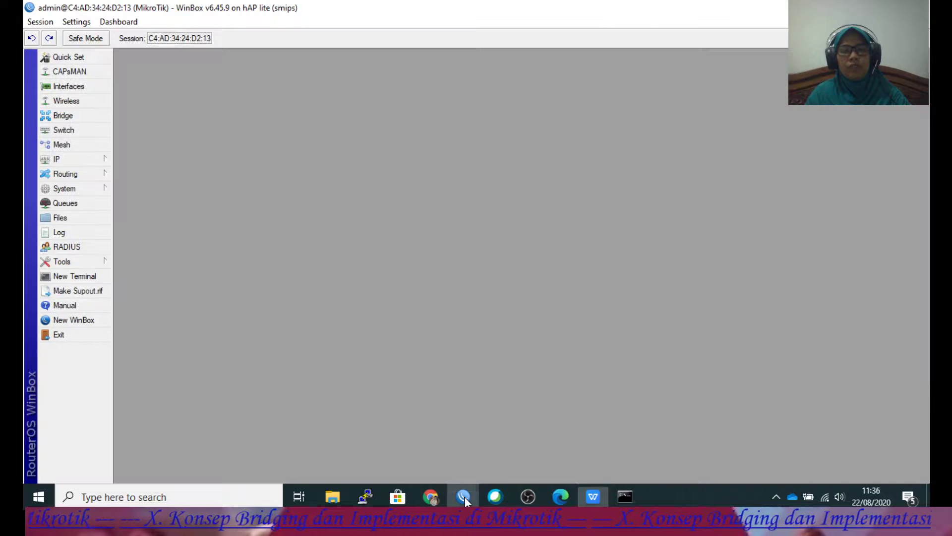
pyautogui.click(73, 115)
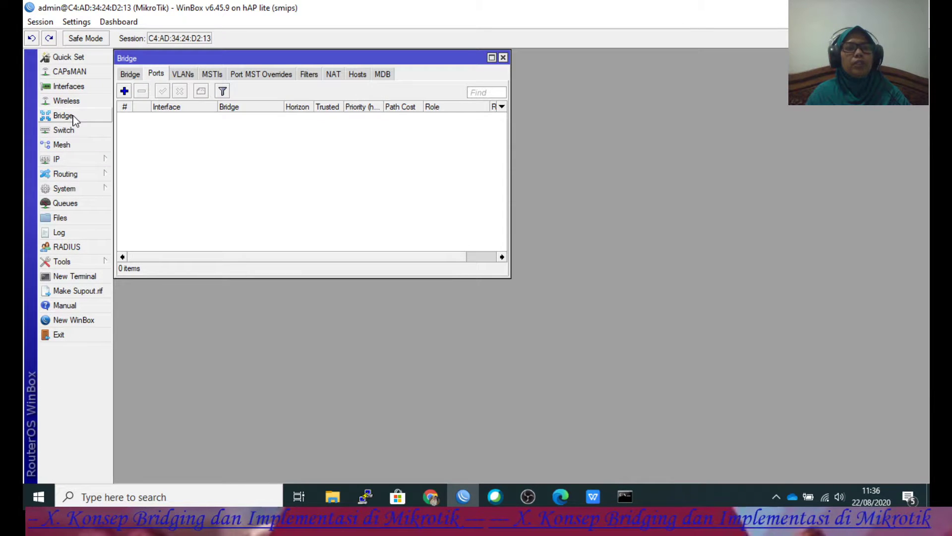
pyautogui.click(131, 74)
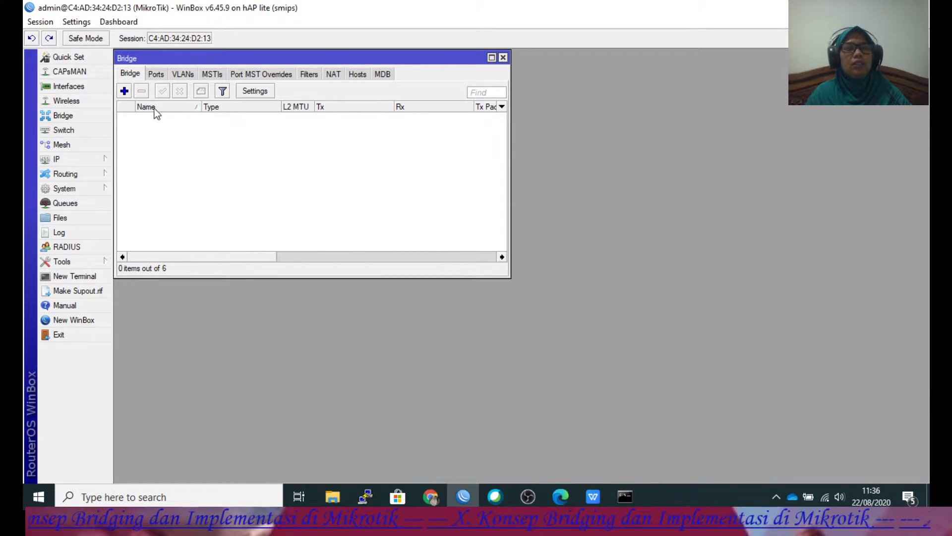
pyautogui.click(156, 74)
pyautogui.click(183, 74)
pyautogui.click(212, 74)
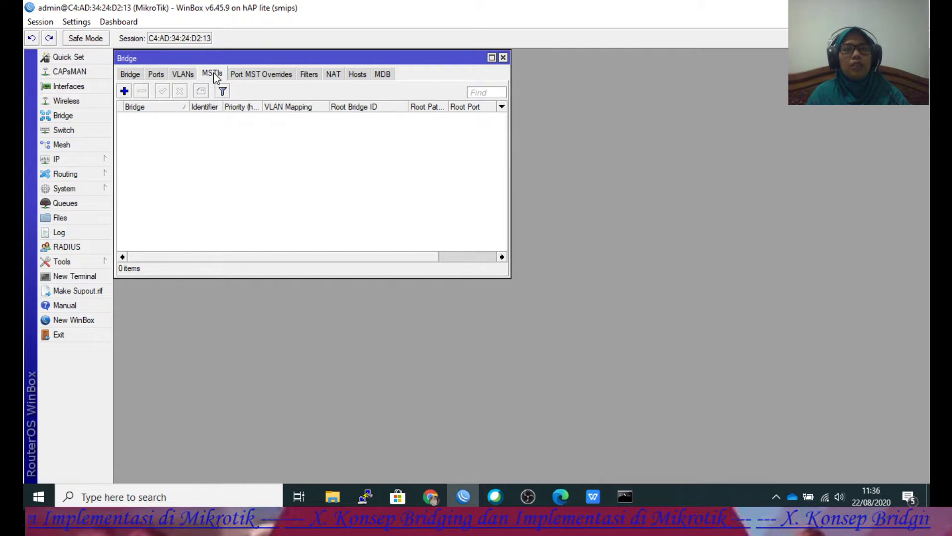
pyautogui.click(251, 74)
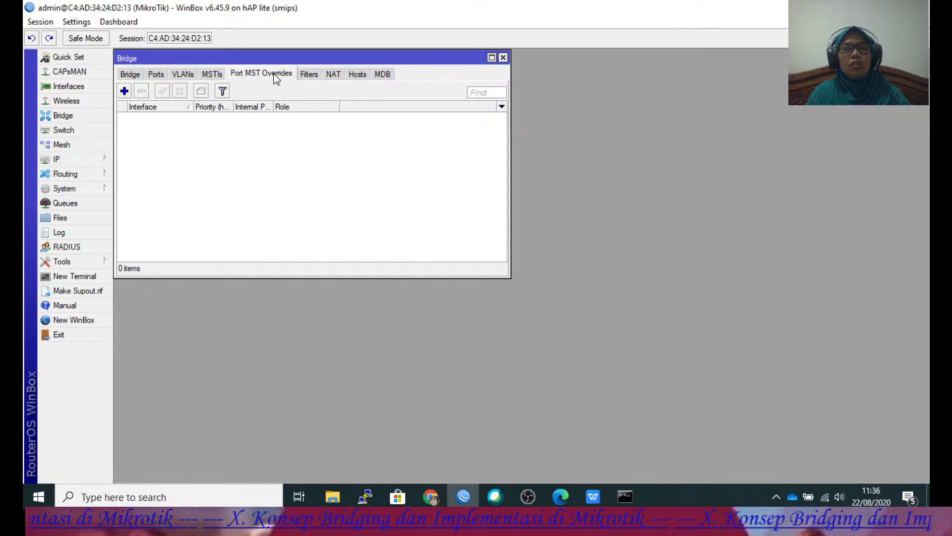
pyautogui.click(307, 74)
pyautogui.click(335, 75)
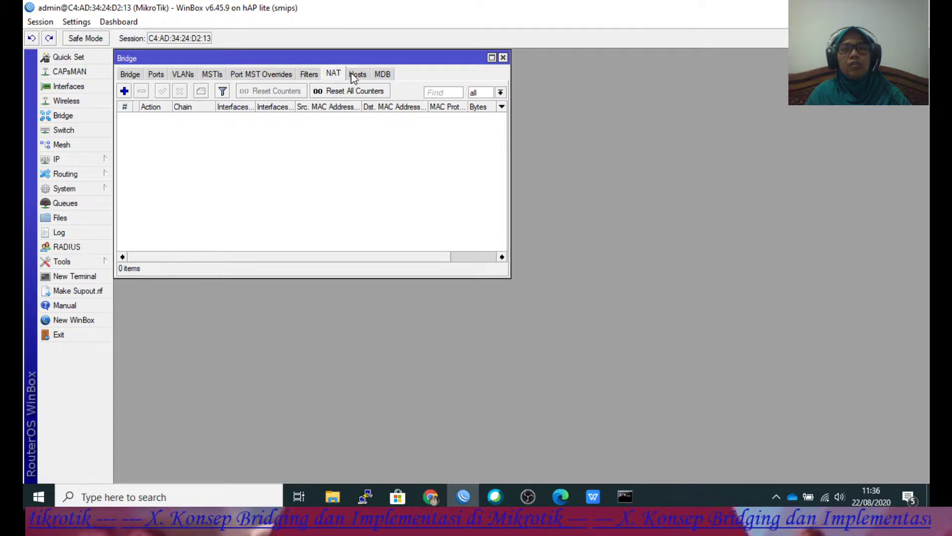
pyautogui.click(357, 73)
pyautogui.click(382, 74)
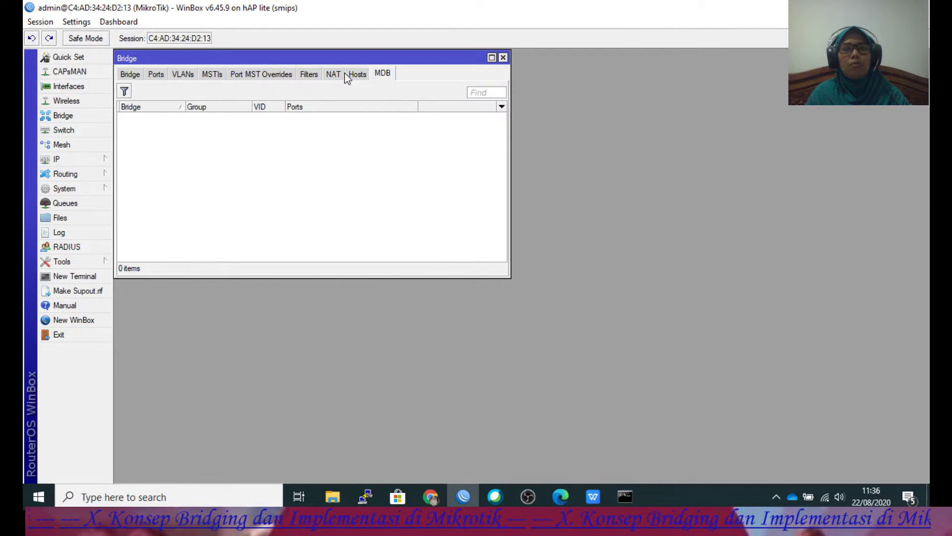
# - Create a new bridge interface named Switch1, keeping the other settings at their defaults
pyautogui.click(130, 75)
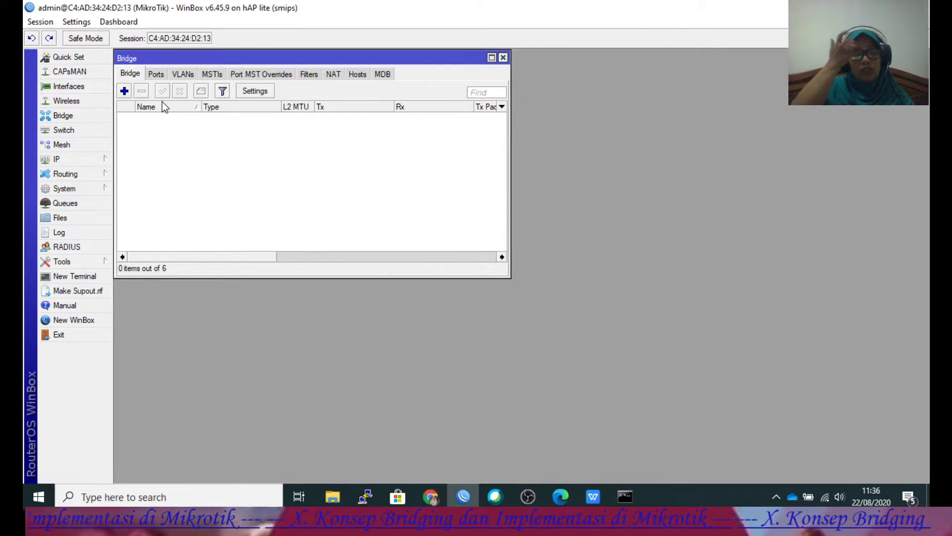
pyautogui.click(125, 91)
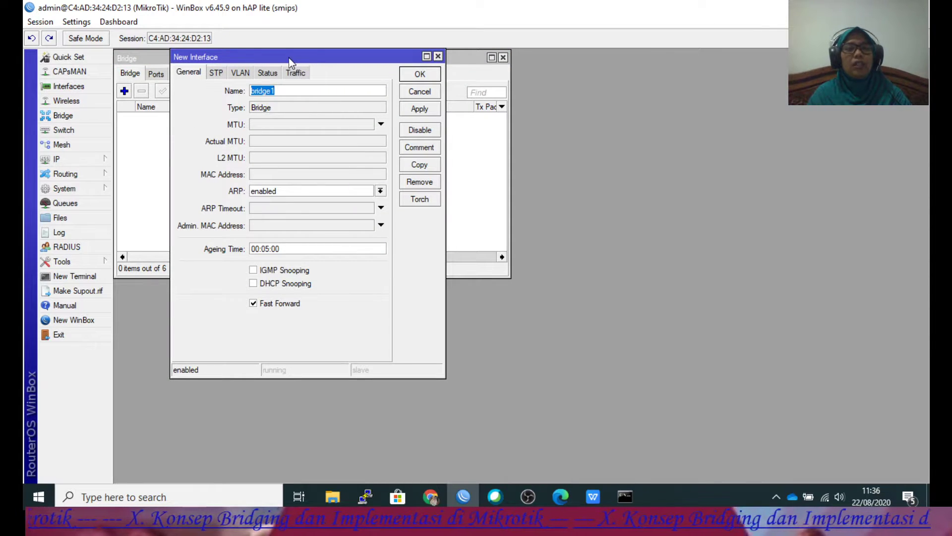
pyautogui.moveTo(289, 61); pyautogui.dragTo(362, 124)
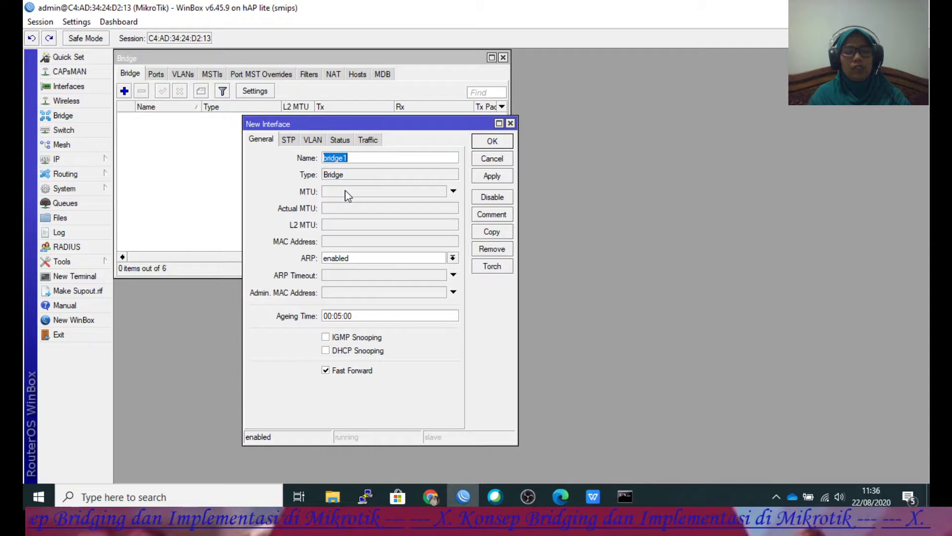
pyautogui.write('Switc')
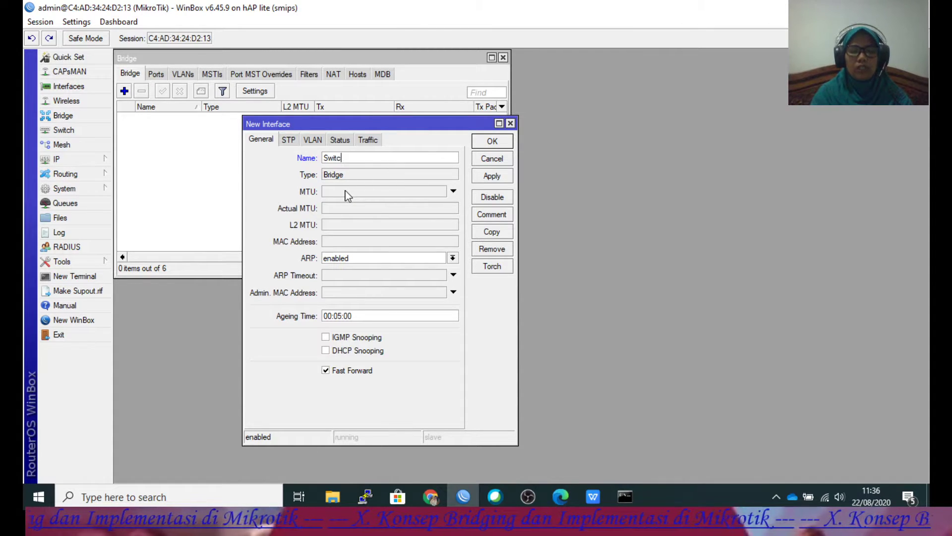
pyautogui.write('h1')
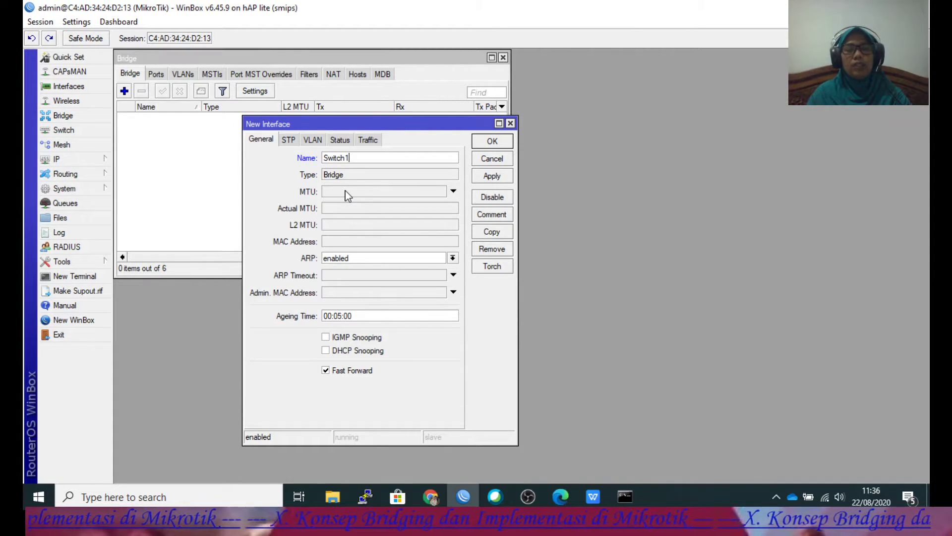
pyautogui.click(486, 180)
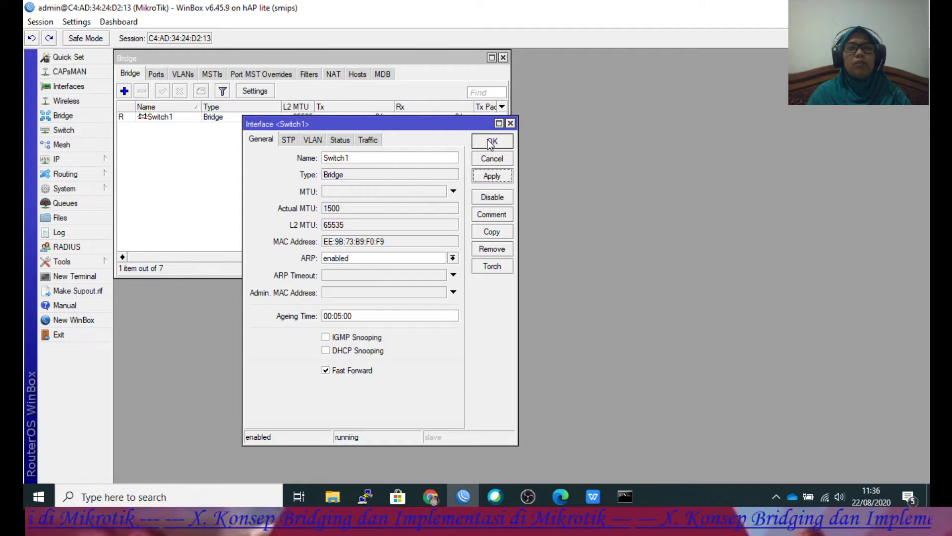
pyautogui.click(491, 141)
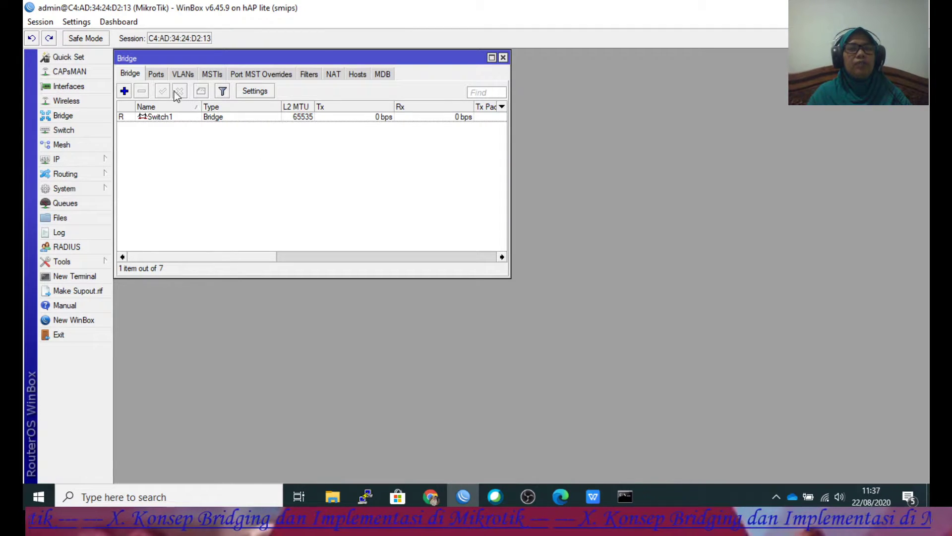
# - Open the interface list and place it beside the Bridge window
pyautogui.click(88, 85)
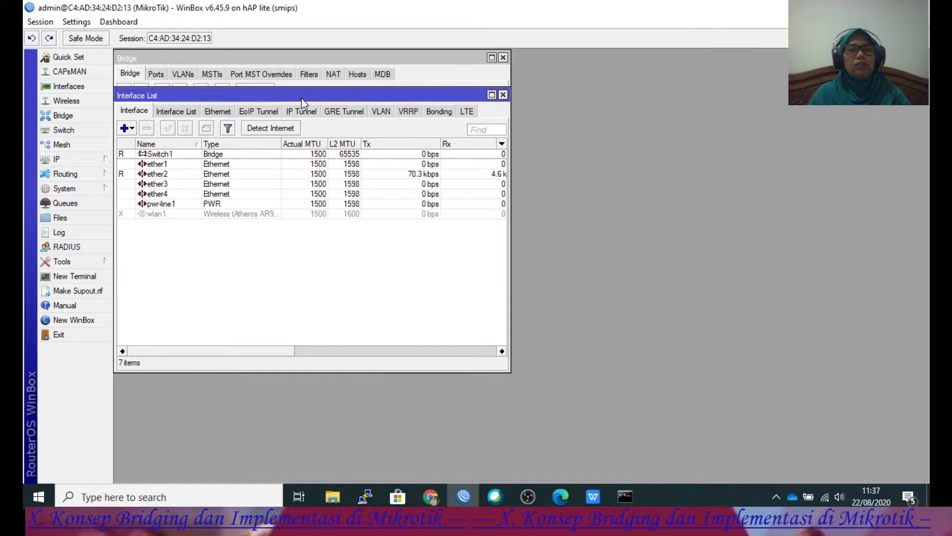
pyautogui.moveTo(292, 95); pyautogui.dragTo(688, 55)
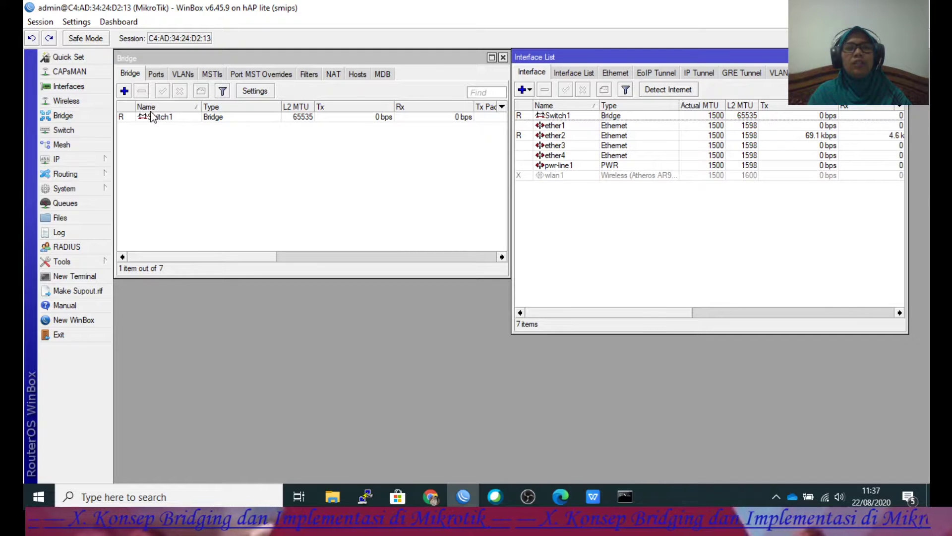
# - Add wlan1 as a port of the Switch1 bridge, keeping the remaining port settings at their defaults
pyautogui.click(157, 74)
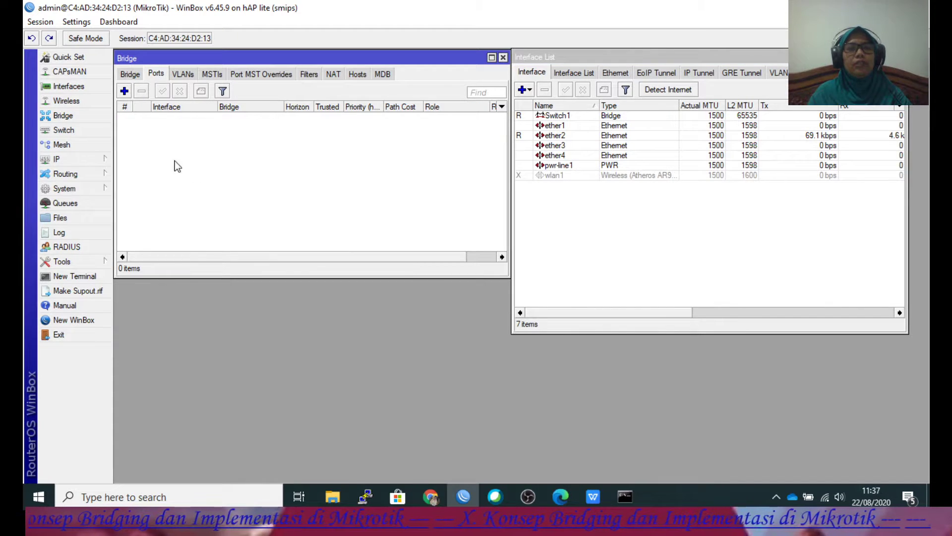
pyautogui.click(124, 91)
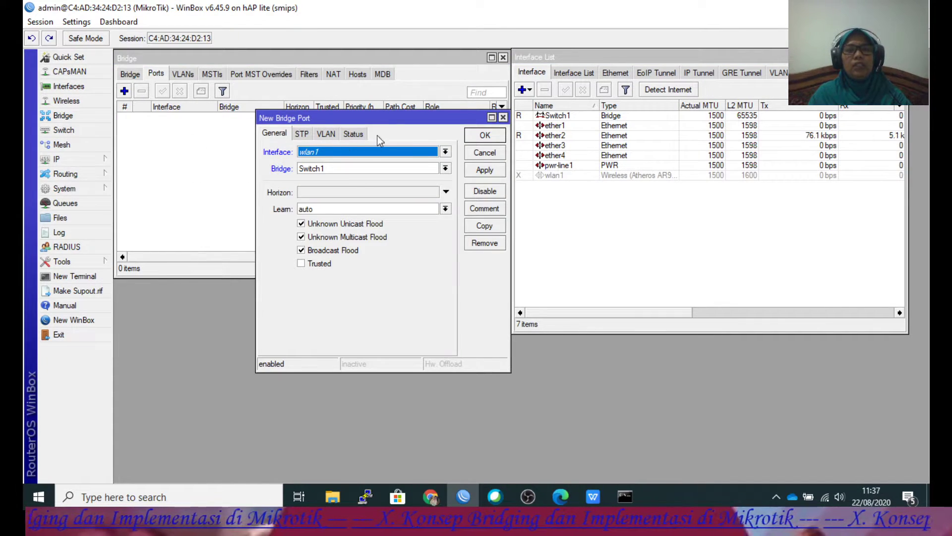
pyautogui.moveTo(408, 120); pyautogui.dragTo(270, 124)
pyautogui.click(346, 179)
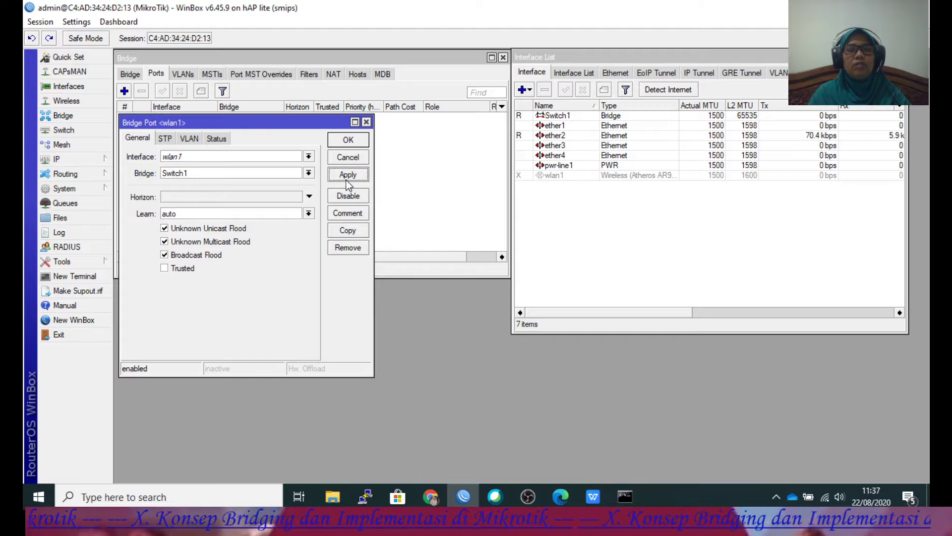
pyautogui.click(348, 143)
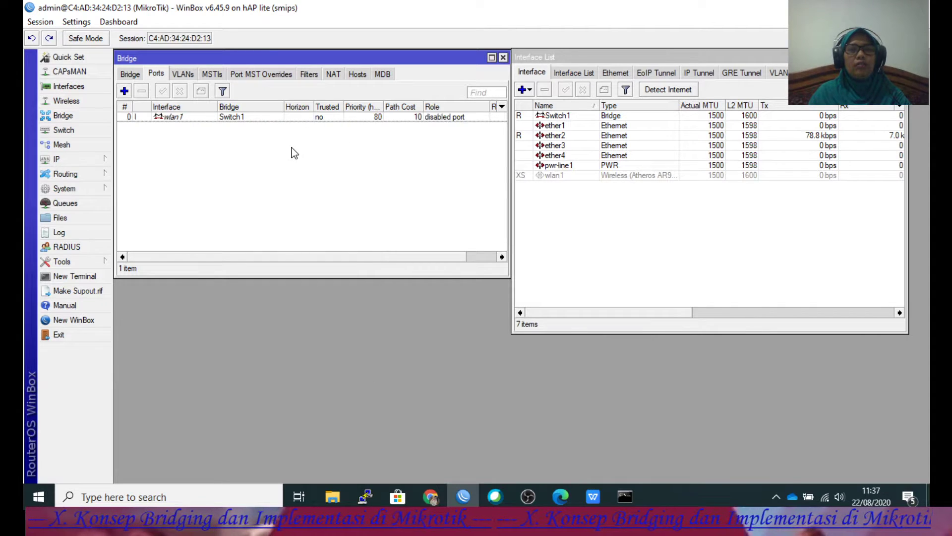
# - Add ether3 as a port of the Switch1 bridge with the default port settings
pyautogui.click(124, 91)
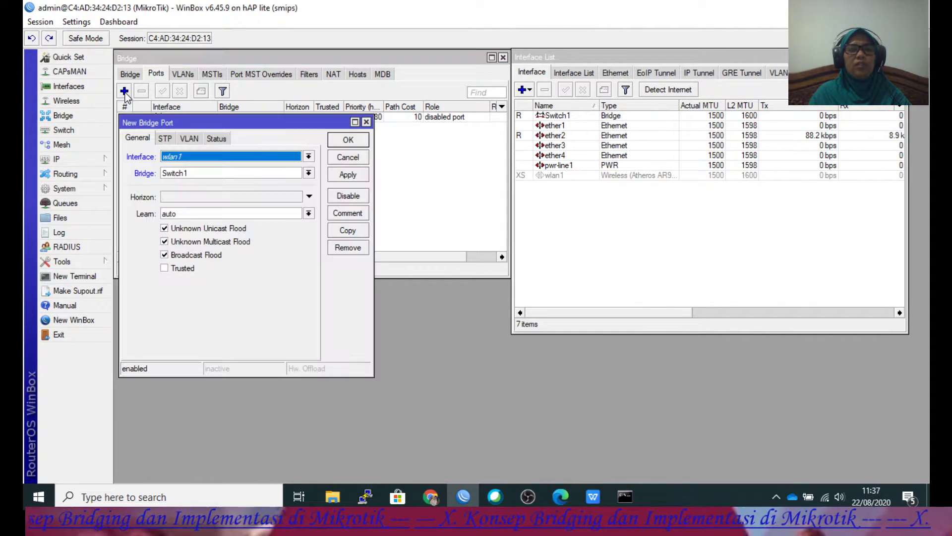
pyautogui.click(308, 157)
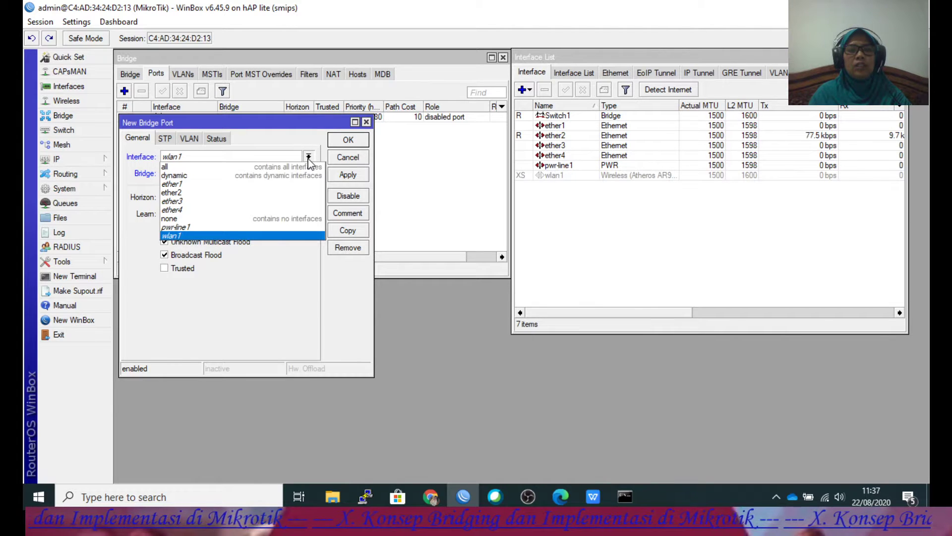
pyautogui.click(286, 202)
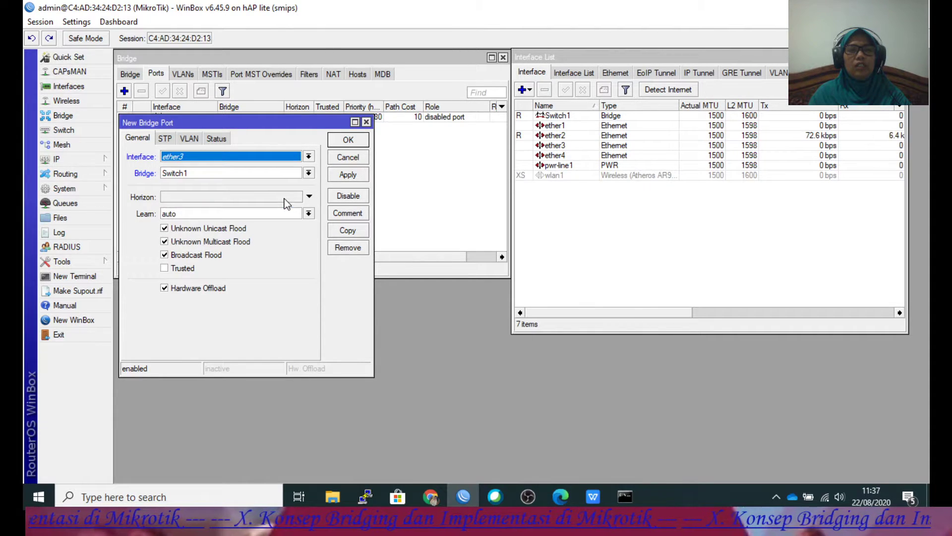
pyautogui.click(342, 176)
pyautogui.click(347, 141)
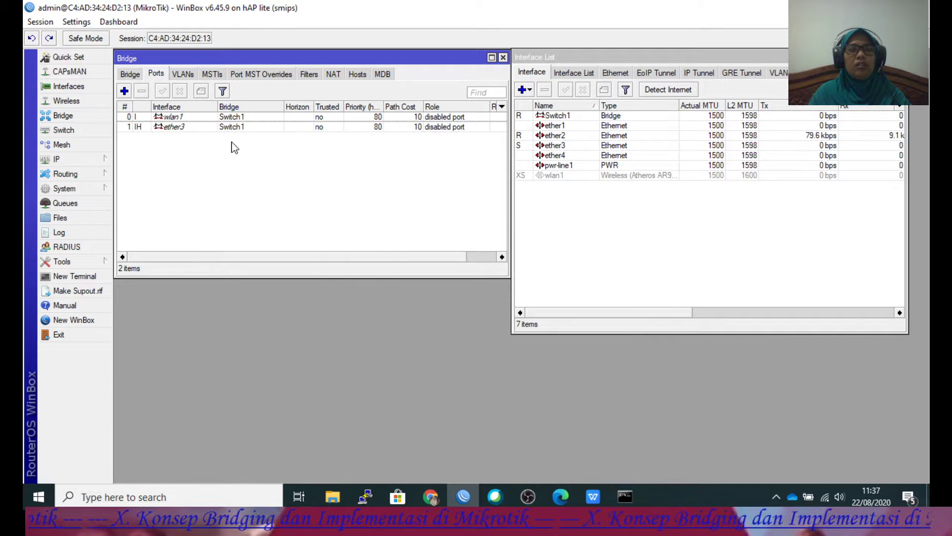
# - Add ether4 as a port of the Switch1 bridge and review the bridge and port lists
pyautogui.click(124, 91)
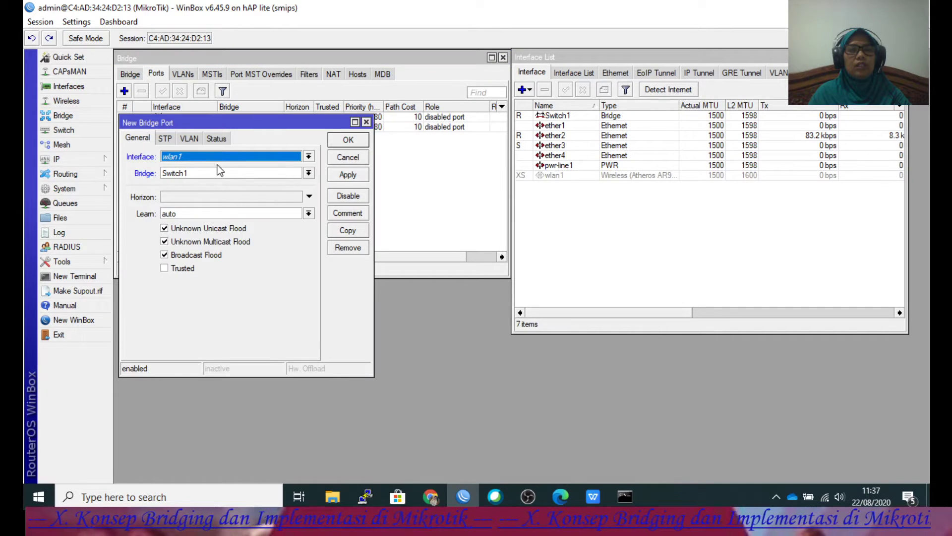
pyautogui.click(309, 156)
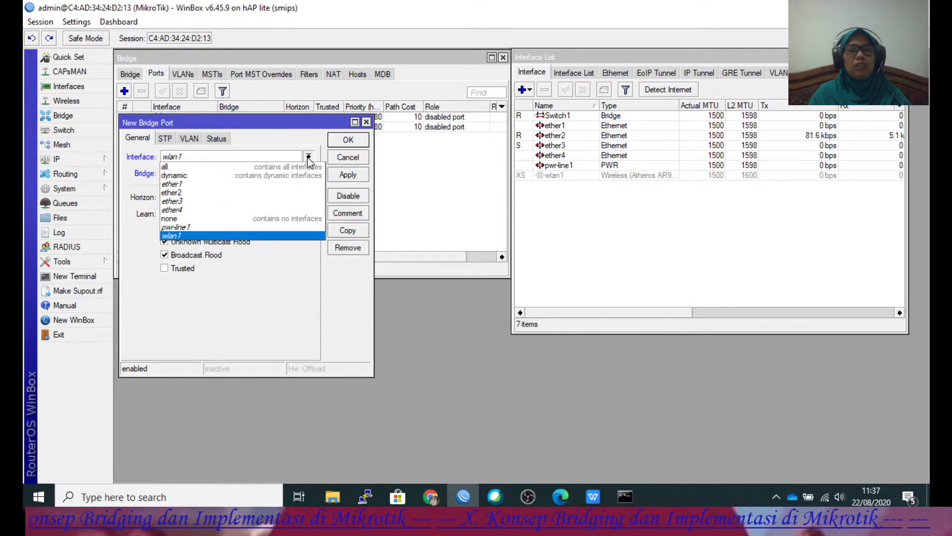
pyautogui.click(291, 210)
pyautogui.click(353, 174)
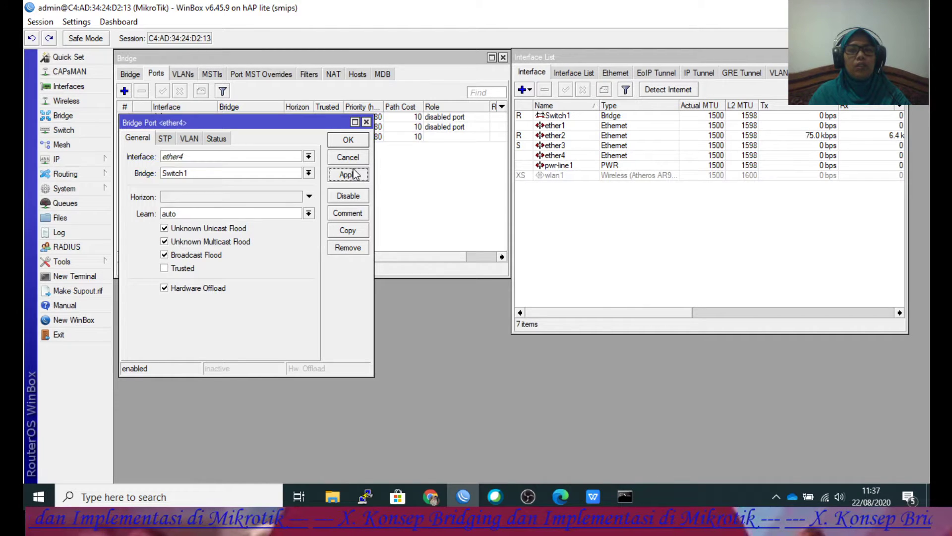
pyautogui.click(348, 139)
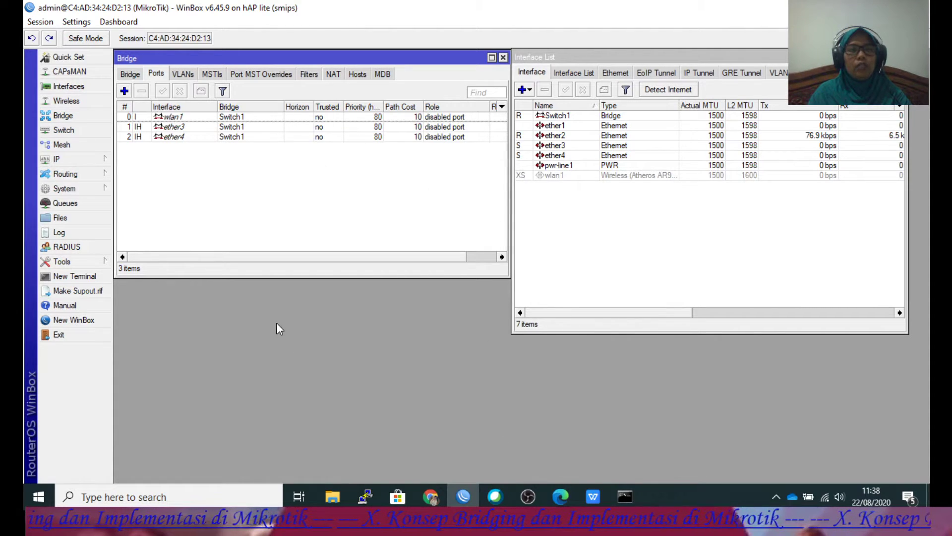
pyautogui.click(126, 79)
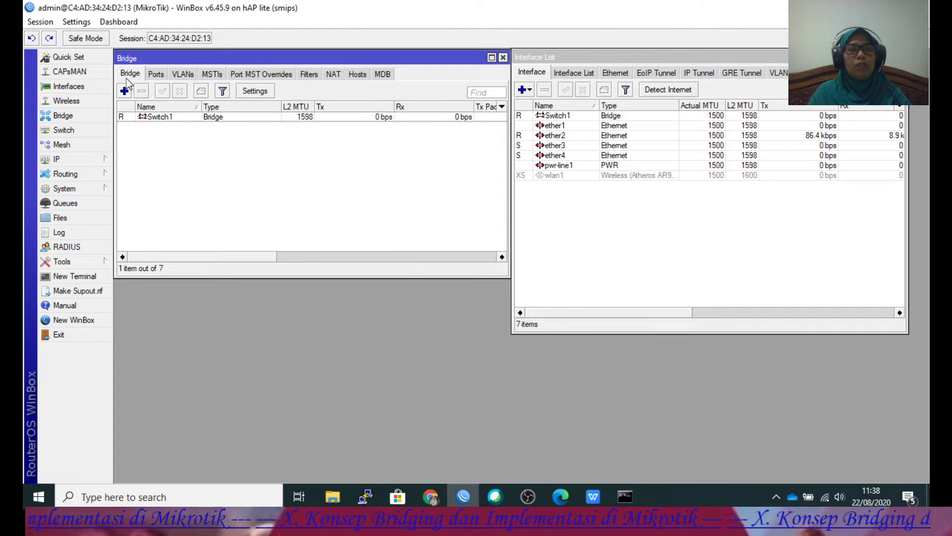
pyautogui.click(156, 79)
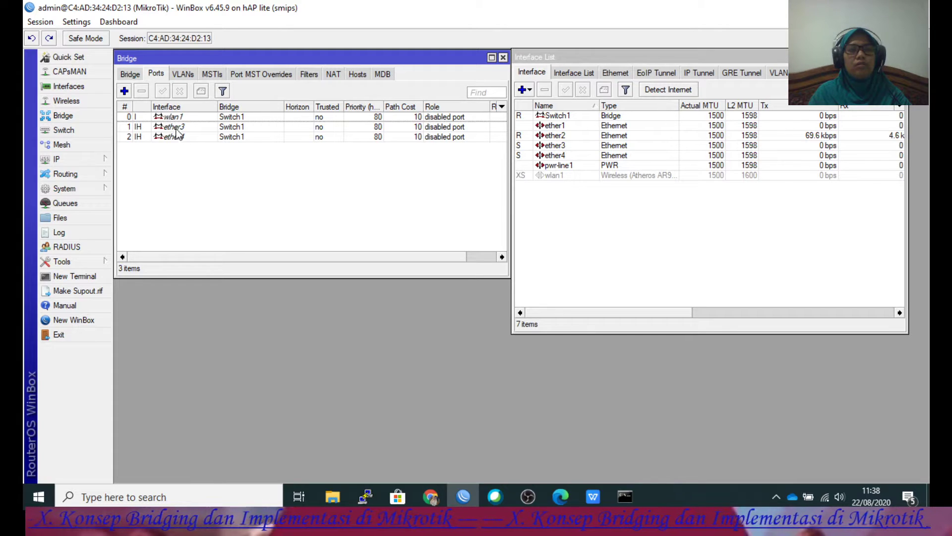
# - Switch to the PDF guide in WPS Office and read steps 6 to 10, including the terminal commands for connecting the router to the internet
pyautogui.click(587, 498)
pyautogui.scroll(-4, 550, 318)
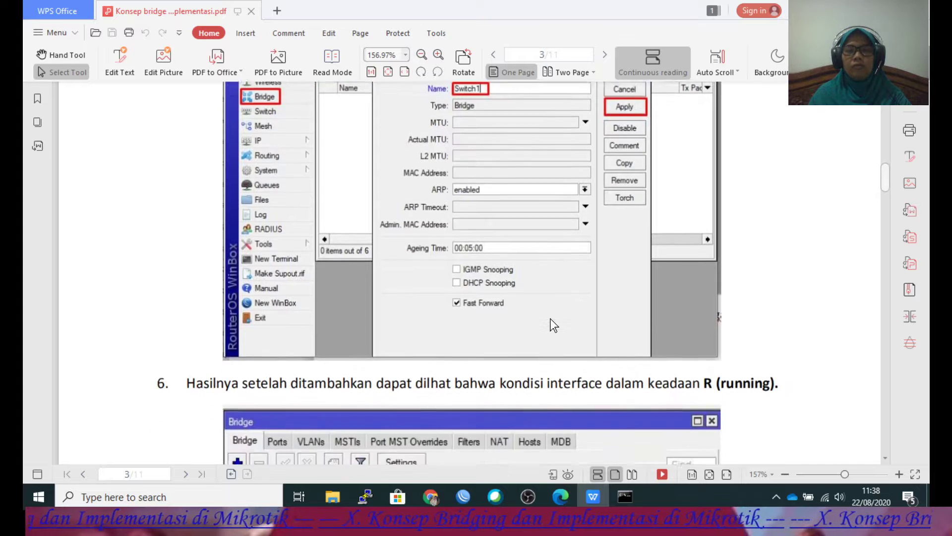
pyautogui.scroll(-10, 550, 319)
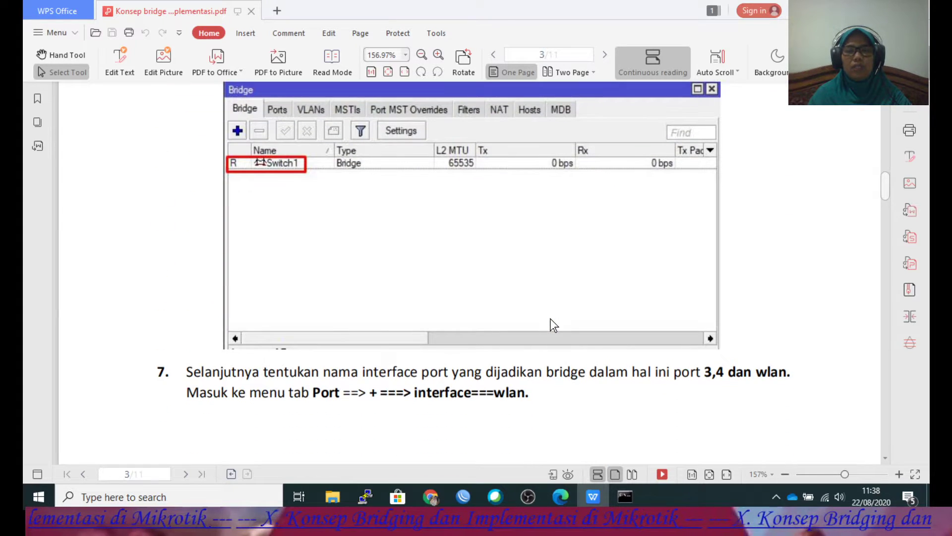
pyautogui.scroll(-15, 551, 318)
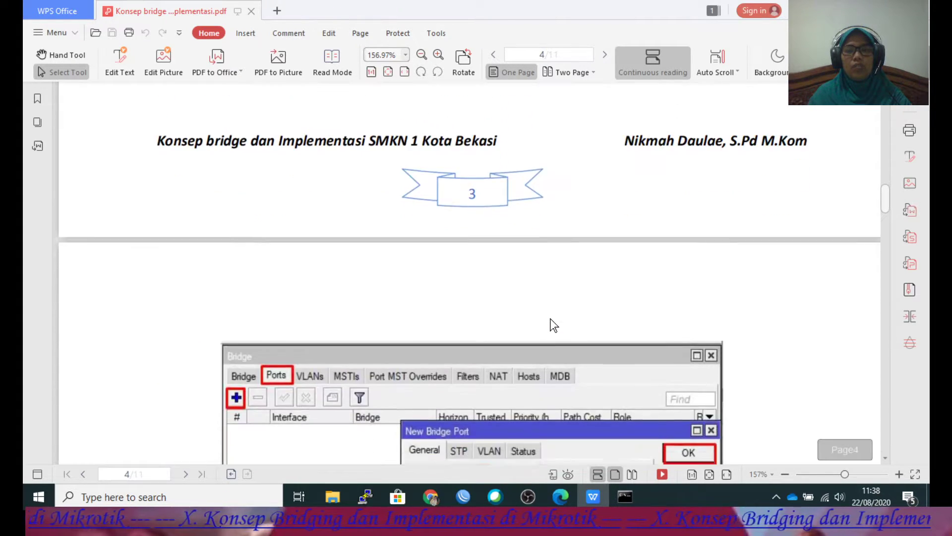
pyautogui.scroll(-13, 554, 325)
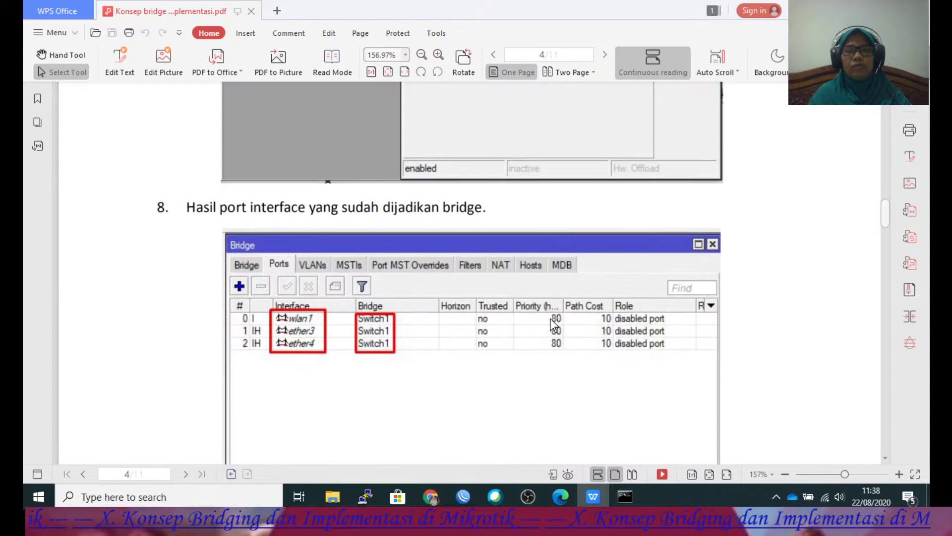
pyautogui.scroll(-9, 551, 318)
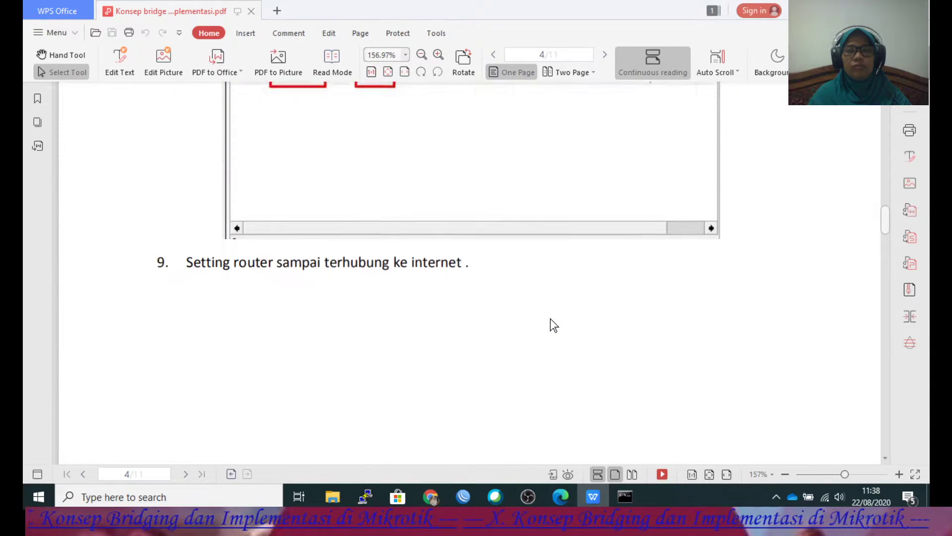
pyautogui.scroll(-14, 550, 319)
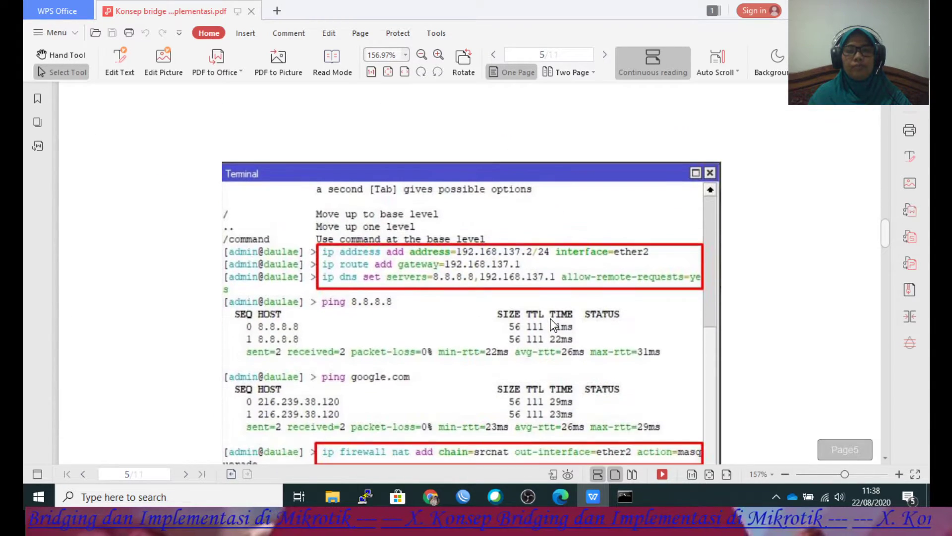
pyautogui.scroll(-3, 551, 319)
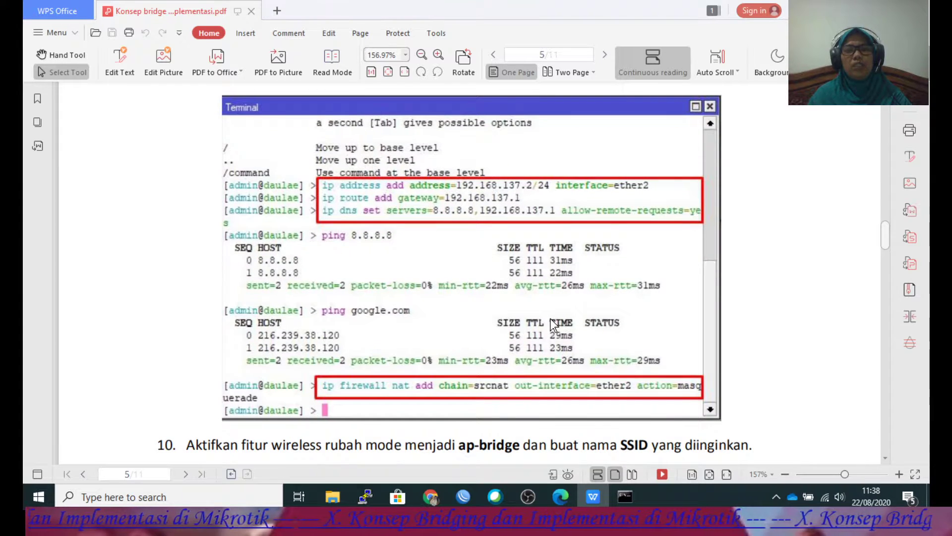
pyautogui.scroll(-1, 752, 293)
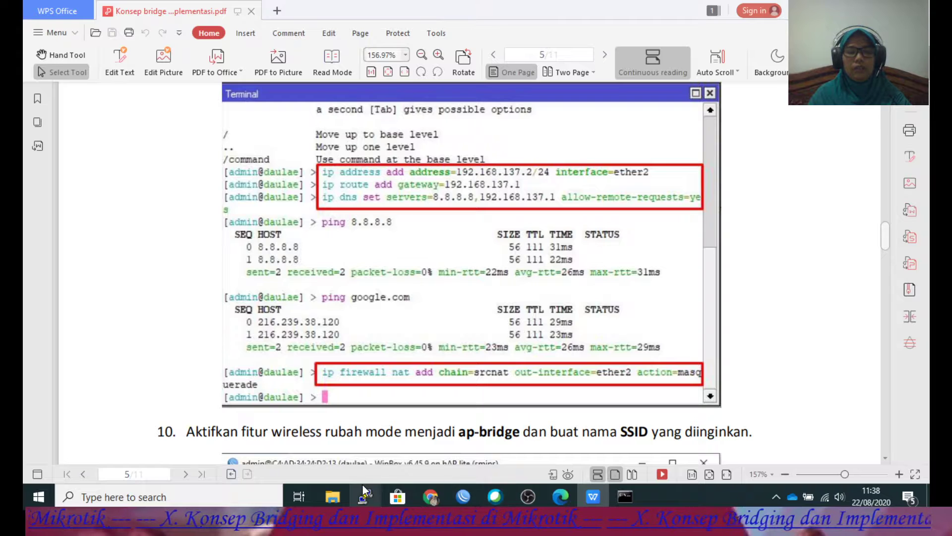
# - Return to WinBox, open a new terminal and set the router's system identity to the author's surname
pyautogui.click(463, 495)
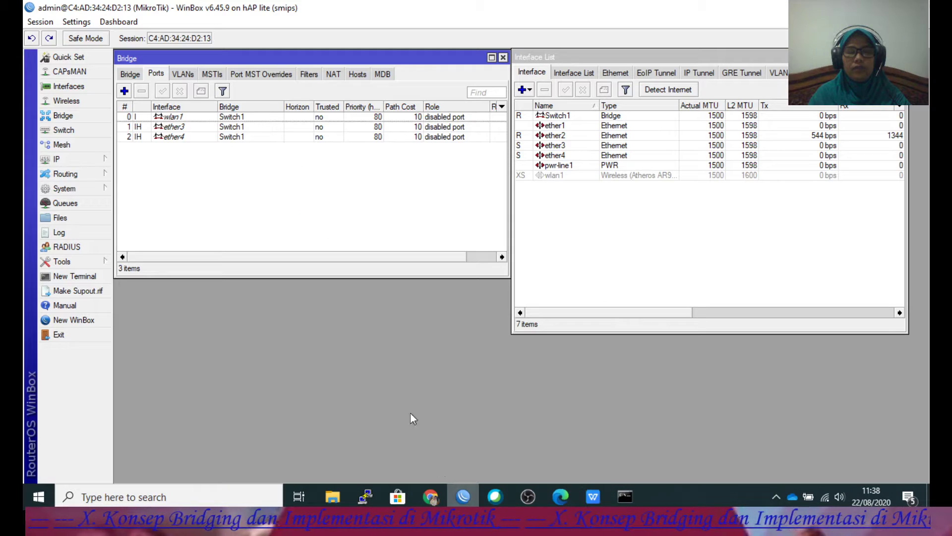
pyautogui.click(75, 279)
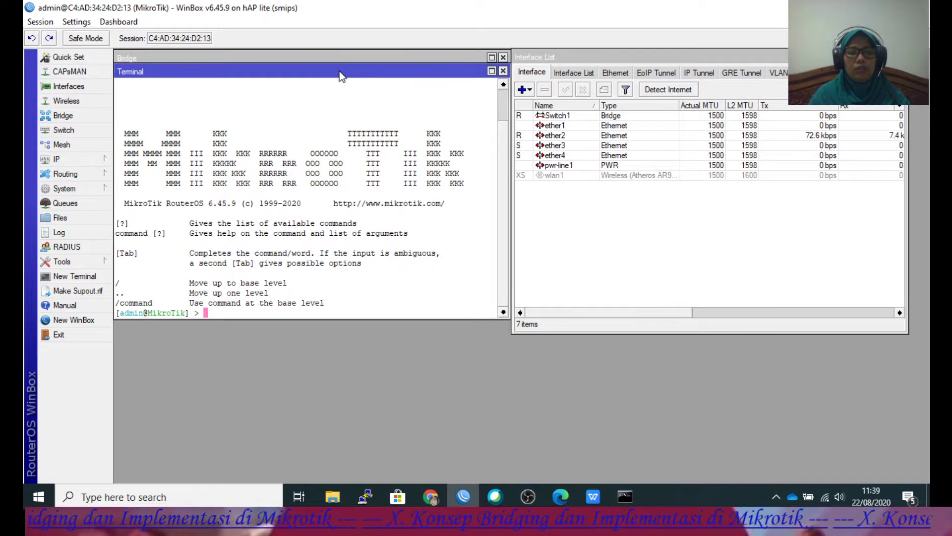
pyautogui.write('system i')
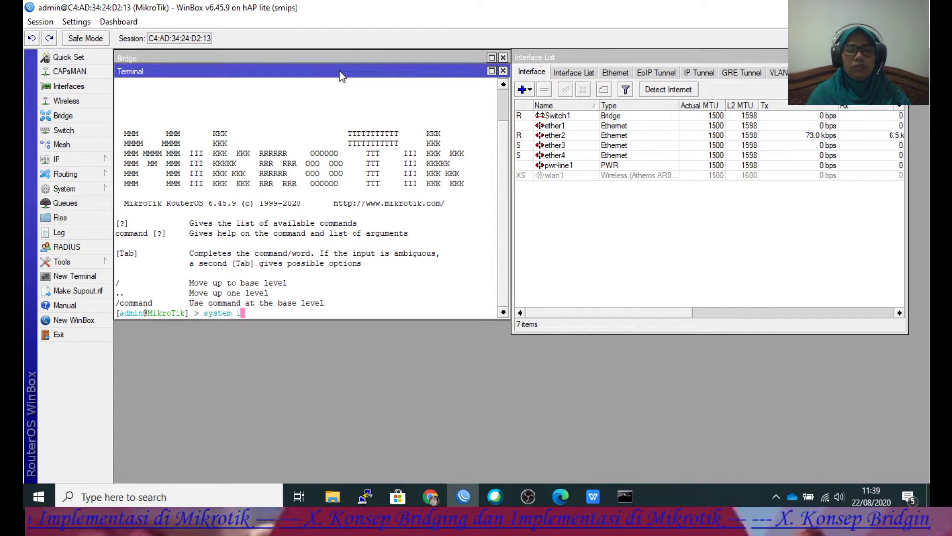
pyautogui.write('dentity set n')
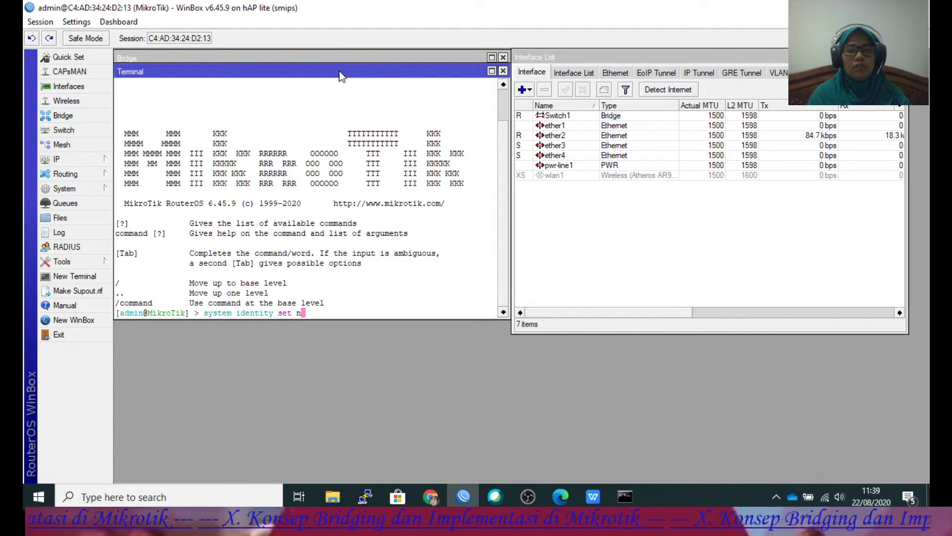
pyautogui.write('ame=dau')
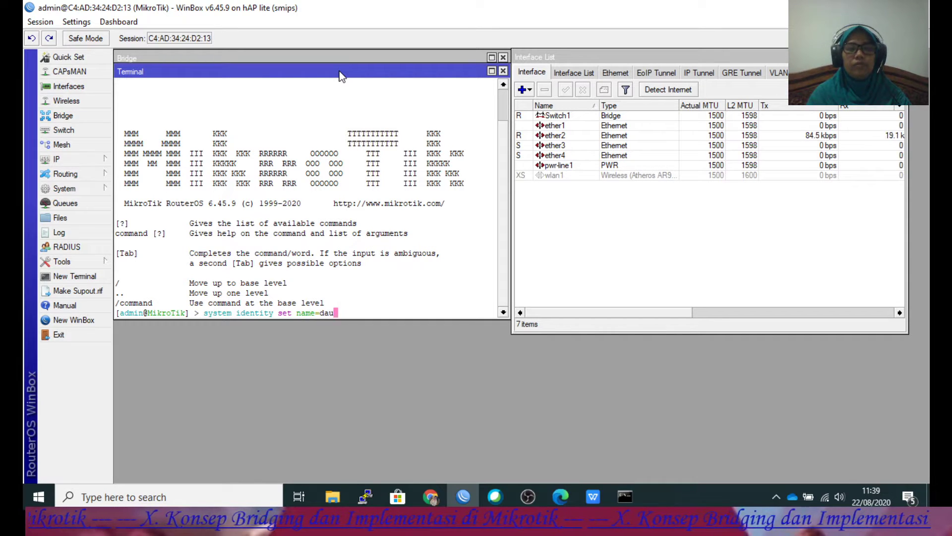
pyautogui.write('lae')
pyautogui.press('Return')
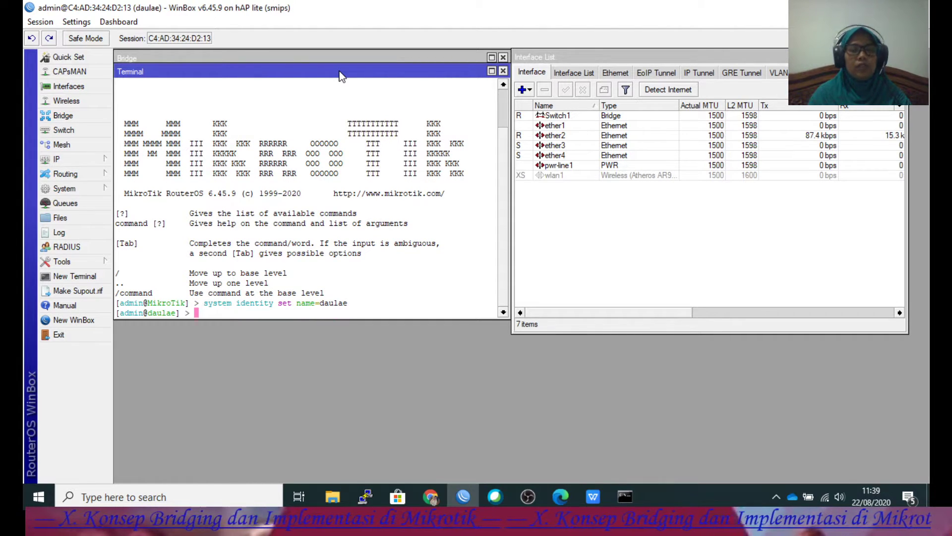
# - Assign the IP address 192.168.137.2/24 to interface ether2 through the terminal
pyautogui.write('ip address add ad')
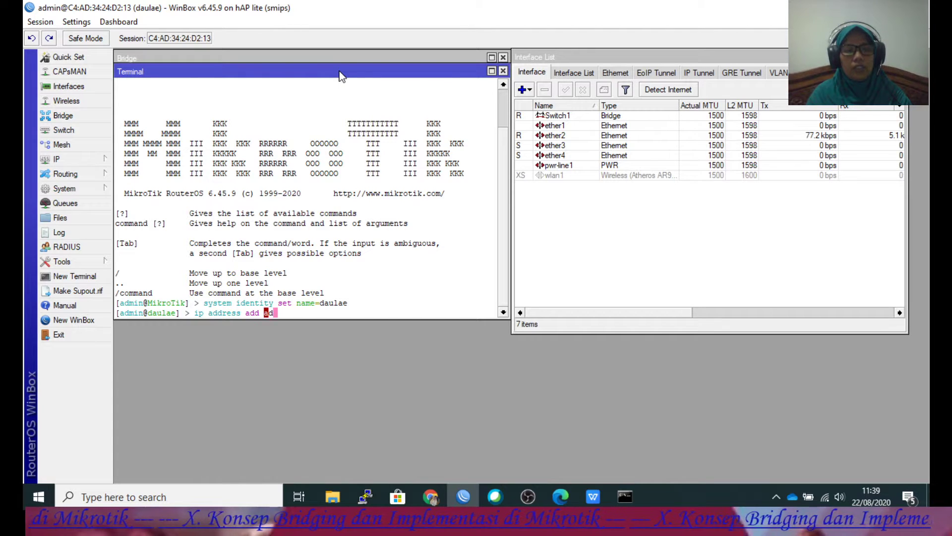
pyautogui.press('Tab')
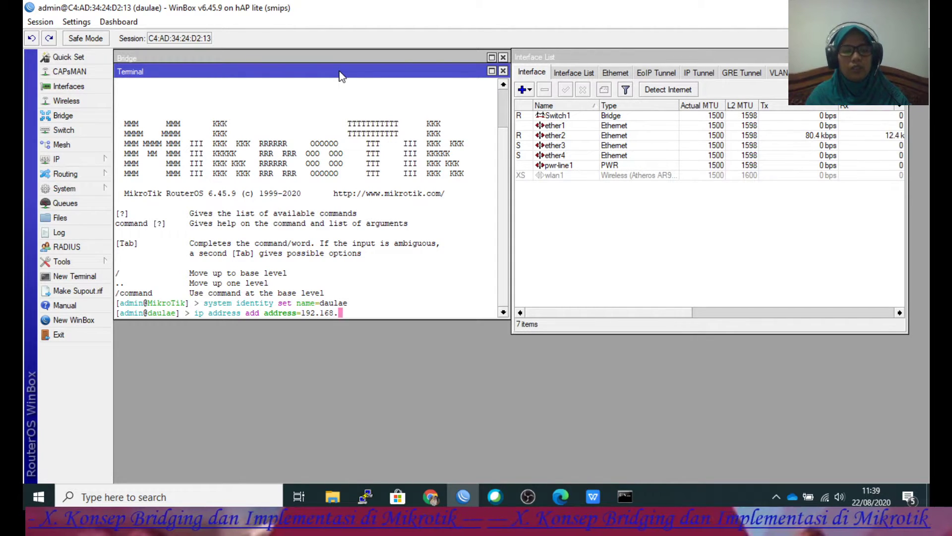
pyautogui.write('192.168.137.2/24 i')
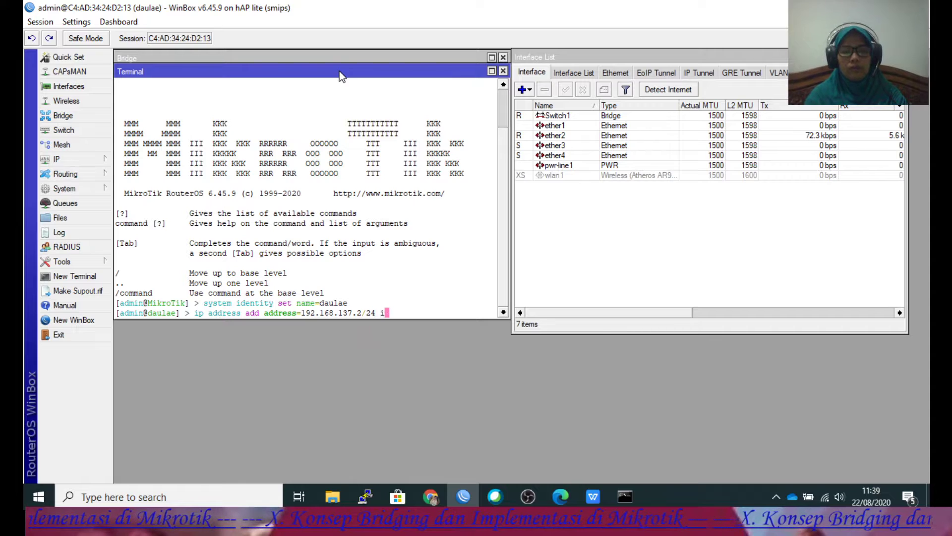
pyautogui.write('nterface=ether2')
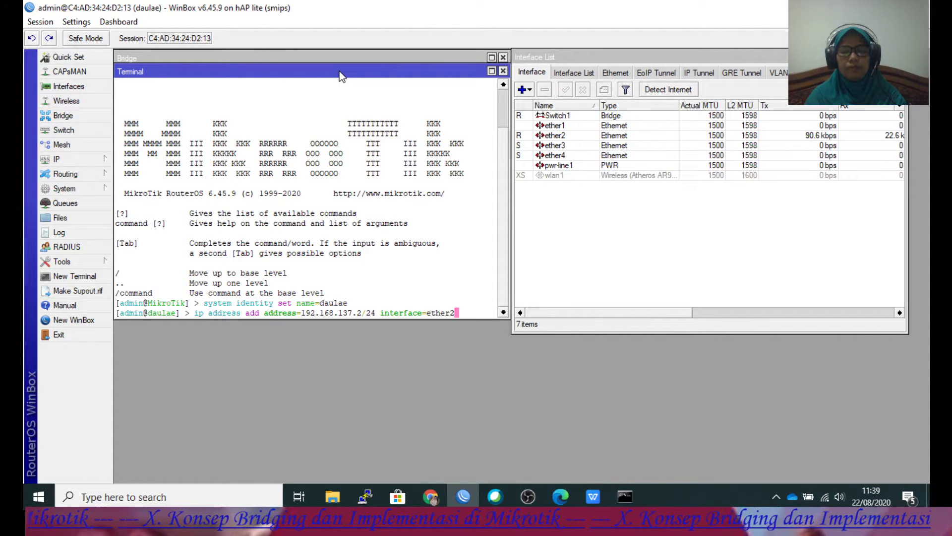
pyautogui.press('Return')
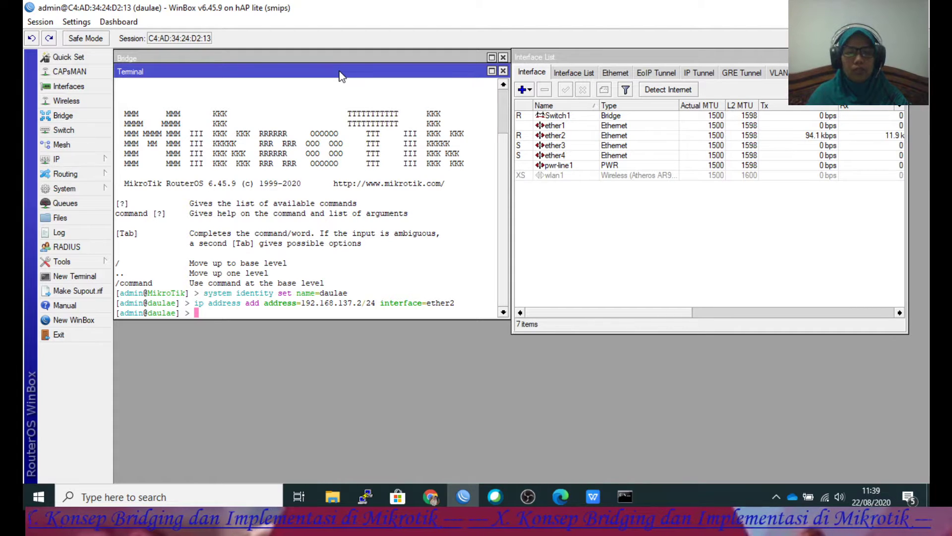
# - Assign the IP address 172.16.1.1/24 to interface ether1 through the terminal and print the IP address list
pyautogui.write('ip ad')
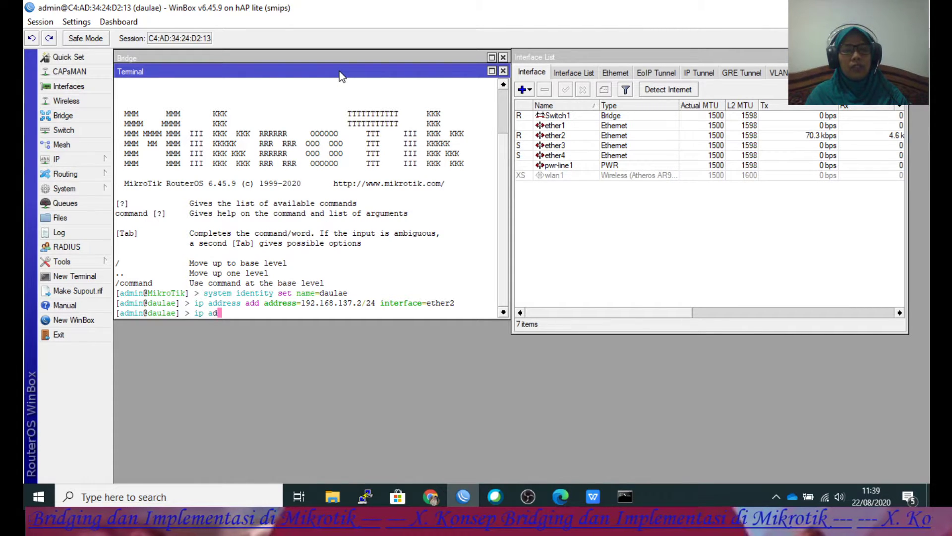
pyautogui.write('dress add address=')
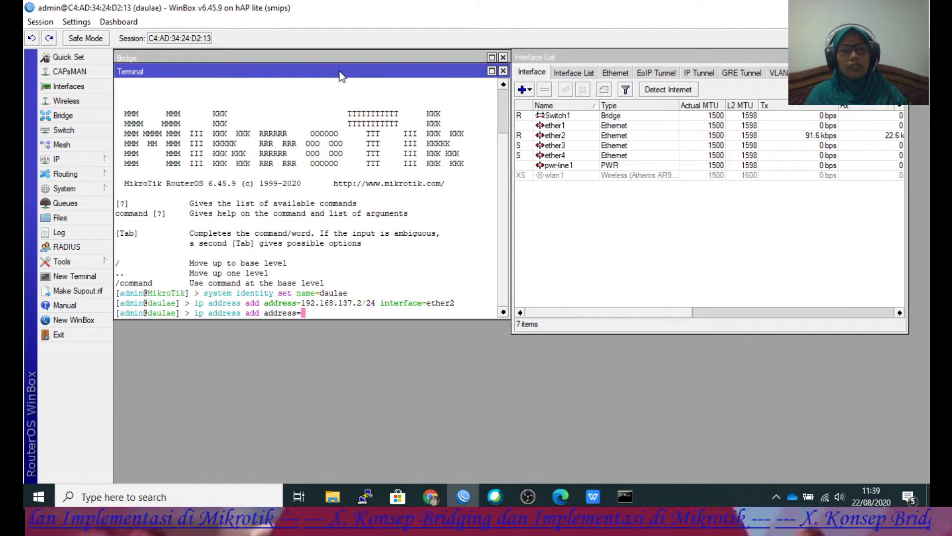
pyautogui.write('172')
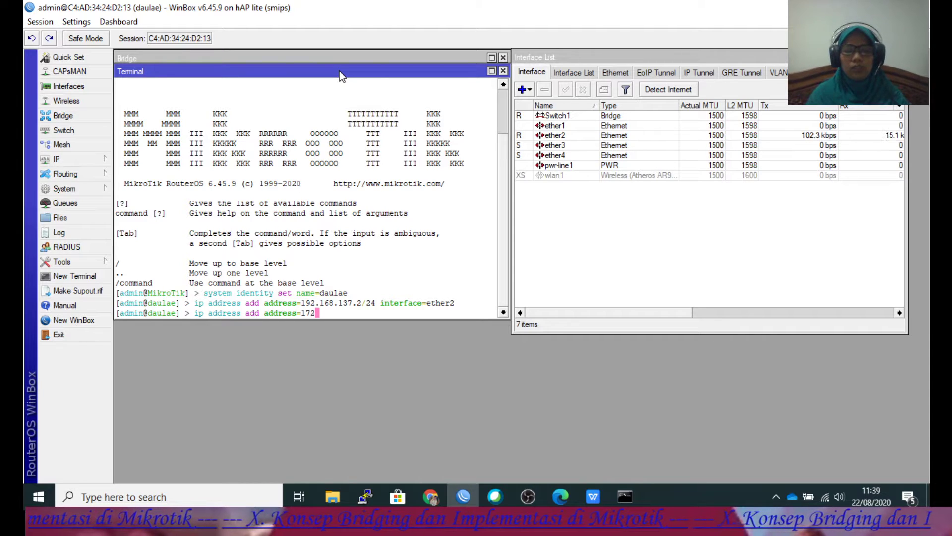
pyautogui.write('.16.1')
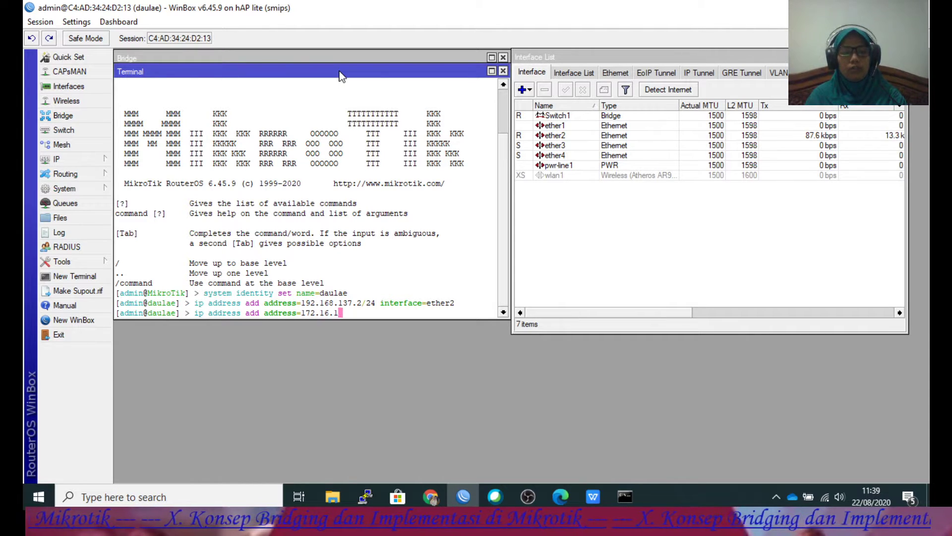
pyautogui.write('.1/2')
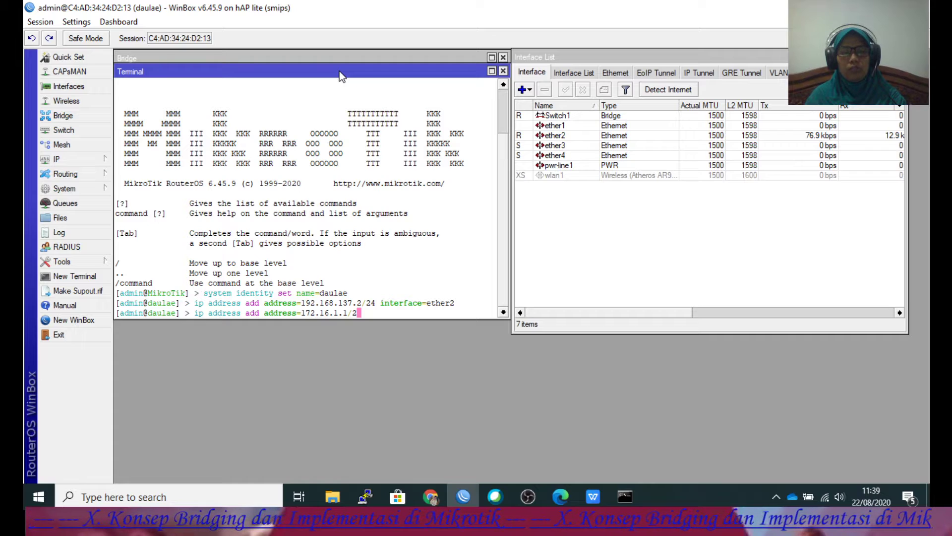
pyautogui.write('4 int')
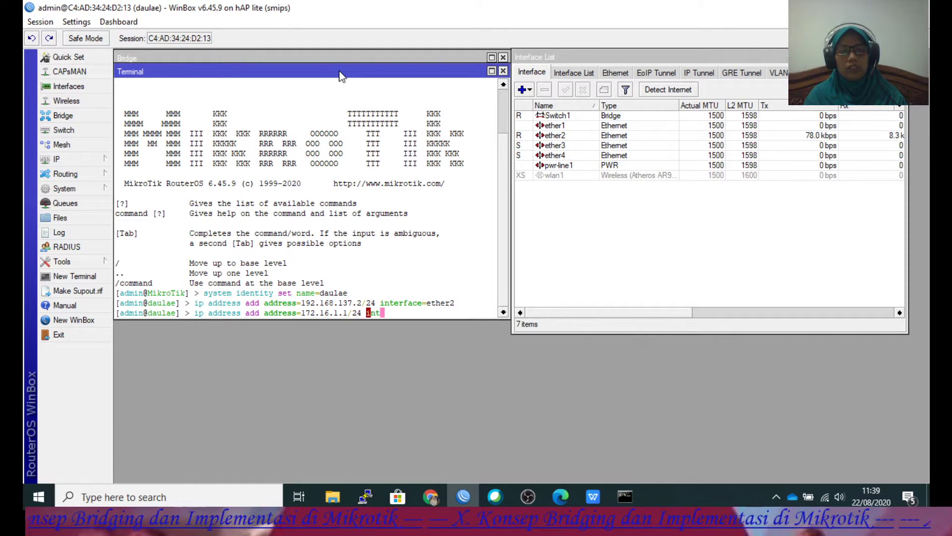
pyautogui.press('Tab')
pyautogui.write('ether')
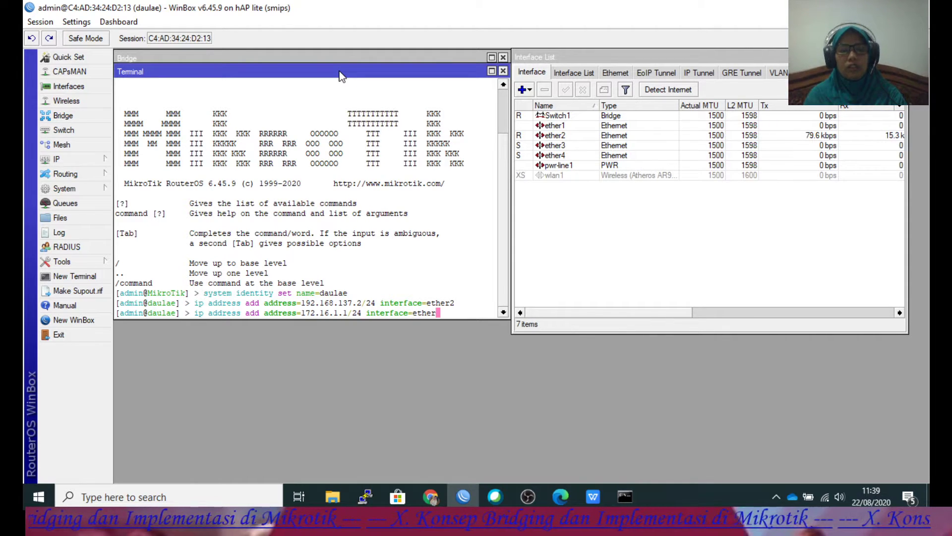
pyautogui.press('Return')
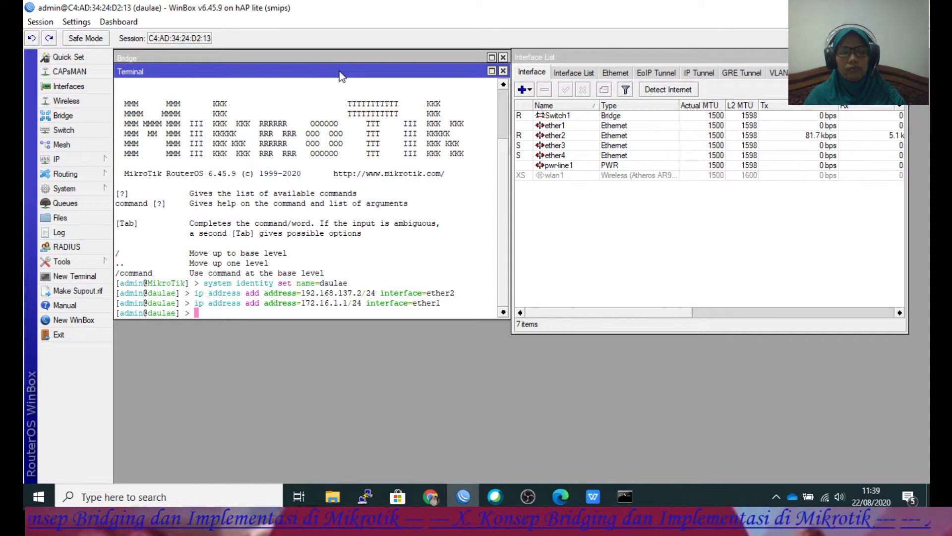
pyautogui.write('ip address pr')
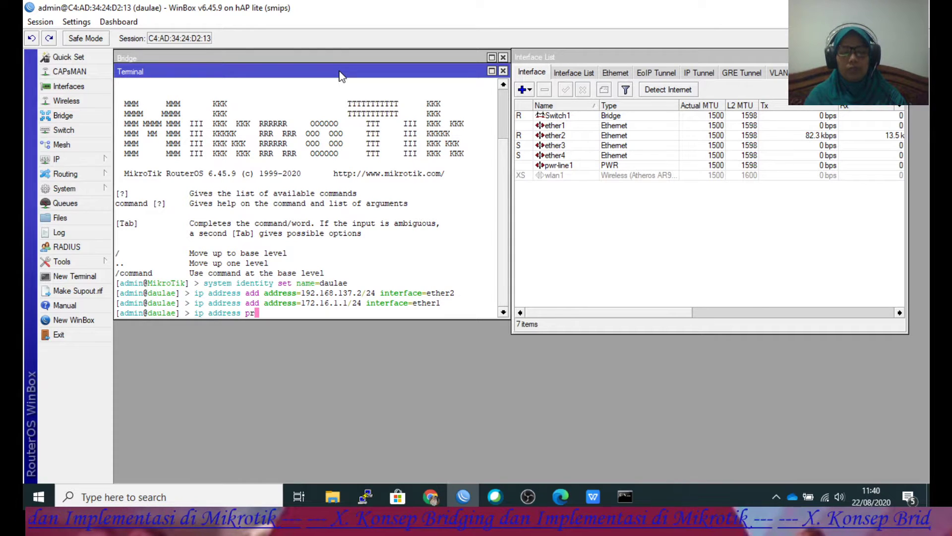
pyautogui.press('Return')
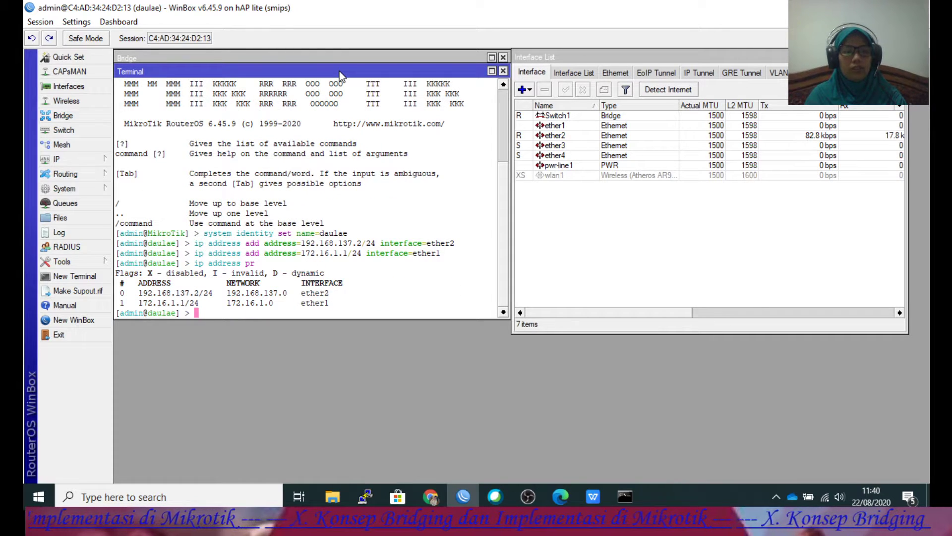
pyautogui.write('ip address ')
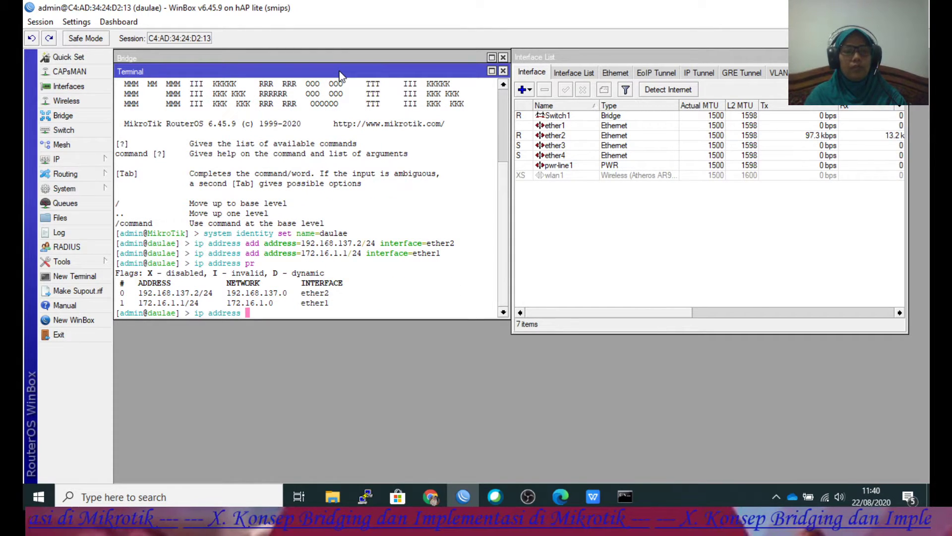
pyautogui.write('remove')
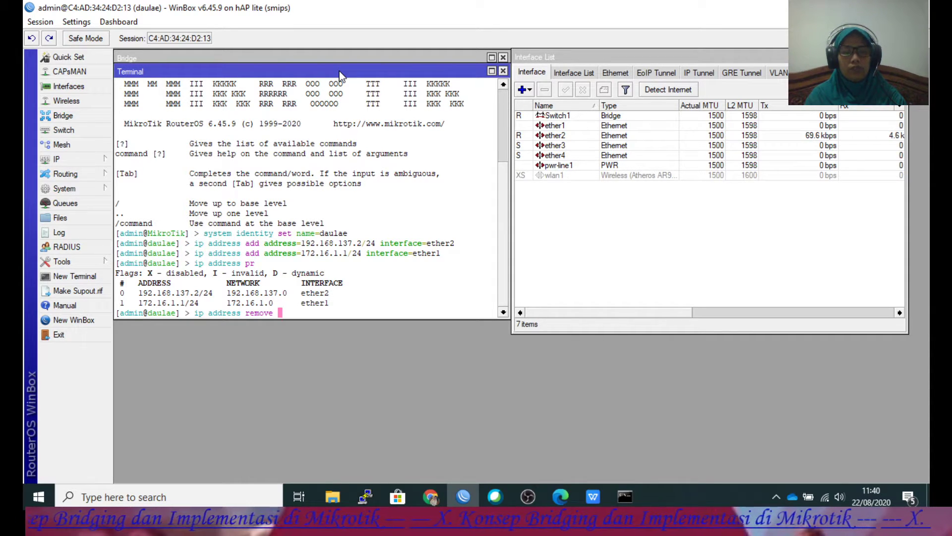
pyautogui.press('BackSpace')
pyautogui.press('BackSpace')
pyautogui.press('BackSpace')
pyautogui.press('BackSpace')
pyautogui.press('BackSpace')
pyautogui.press('BackSpace')
pyautogui.press('BackSpace')
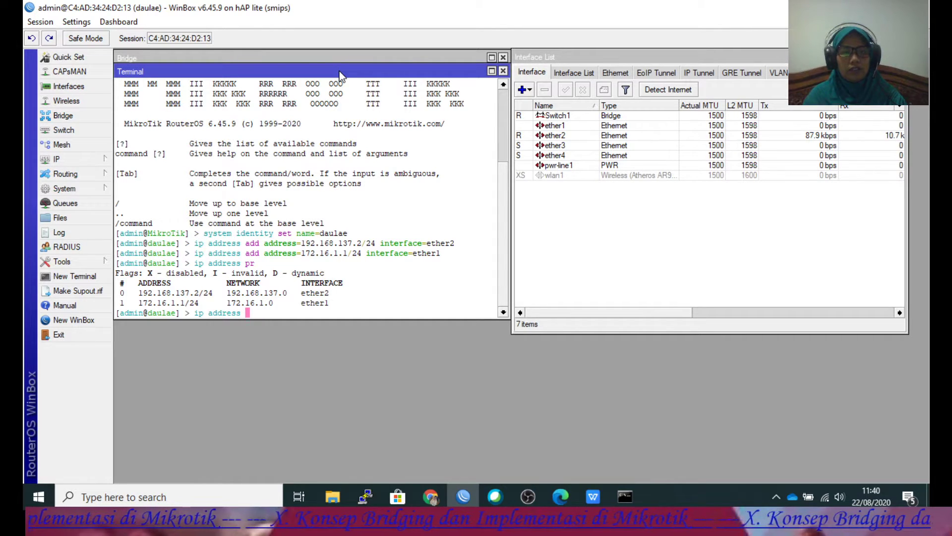
# - Try to edit the interface value of IP address entry number 1 to switch1 through the terminal
pyautogui.write('edit num')
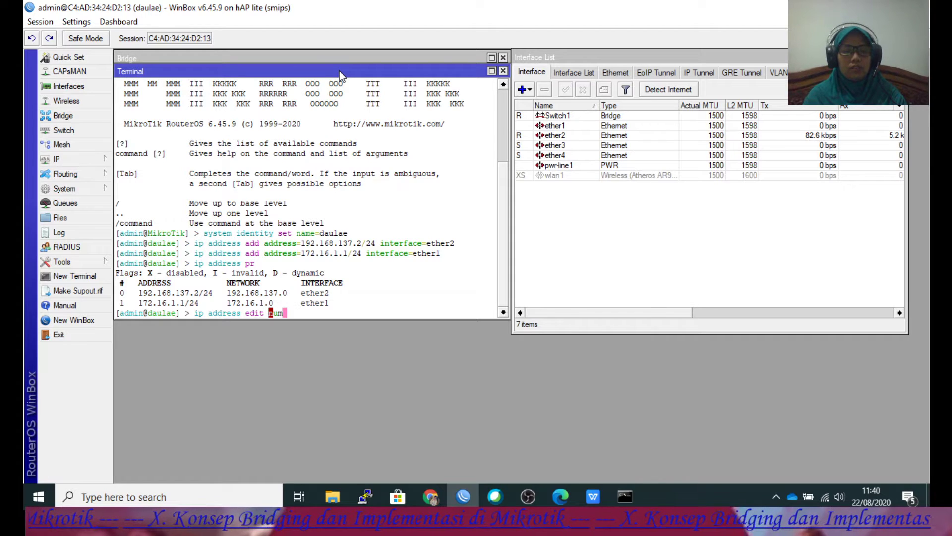
pyautogui.press('Tab')
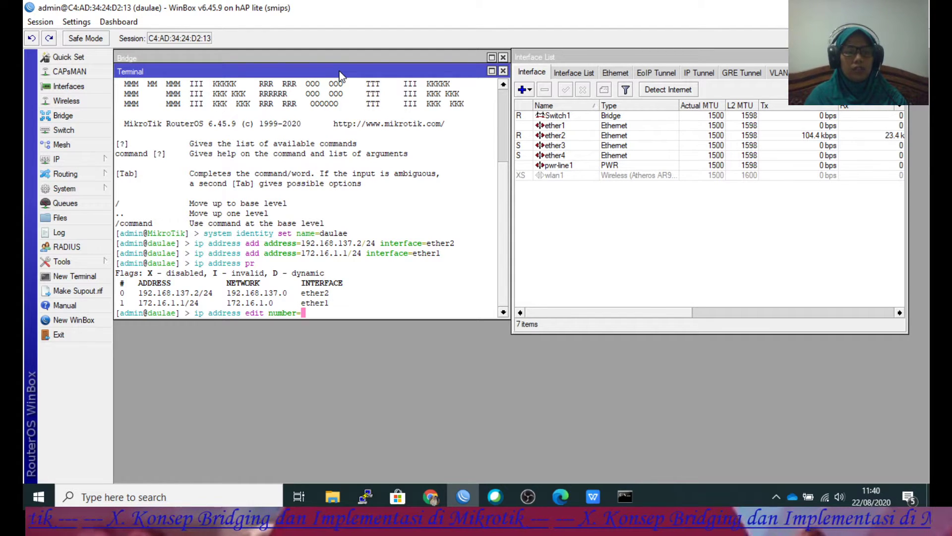
pyautogui.write('1')
pyautogui.press('Return')
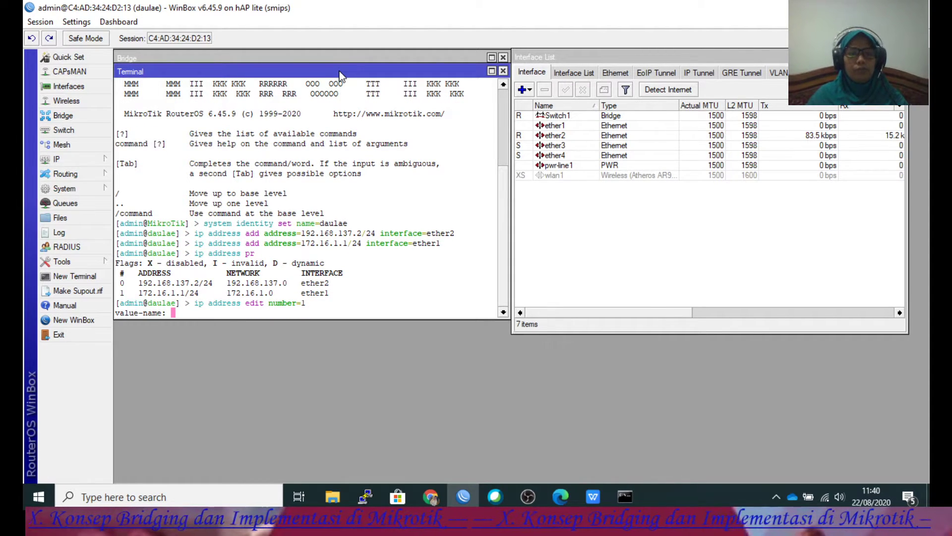
pyautogui.write('interface')
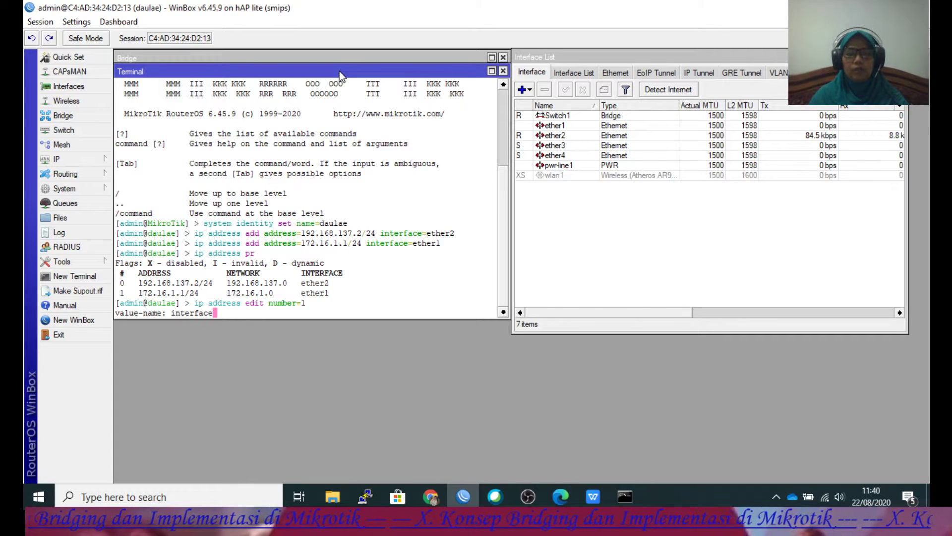
pyautogui.press('Return')
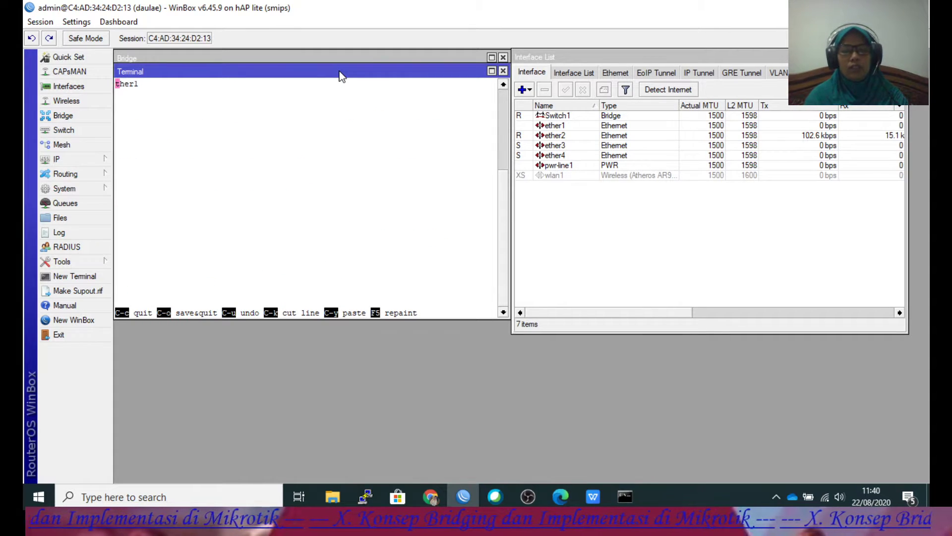
pyautogui.press('Delete')
pyautogui.press('Delete')
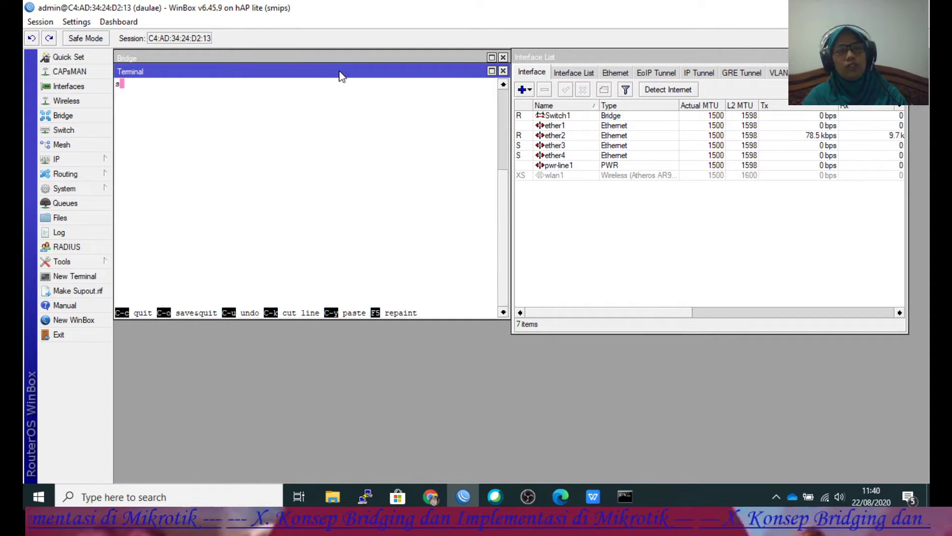
pyautogui.write('switch1')
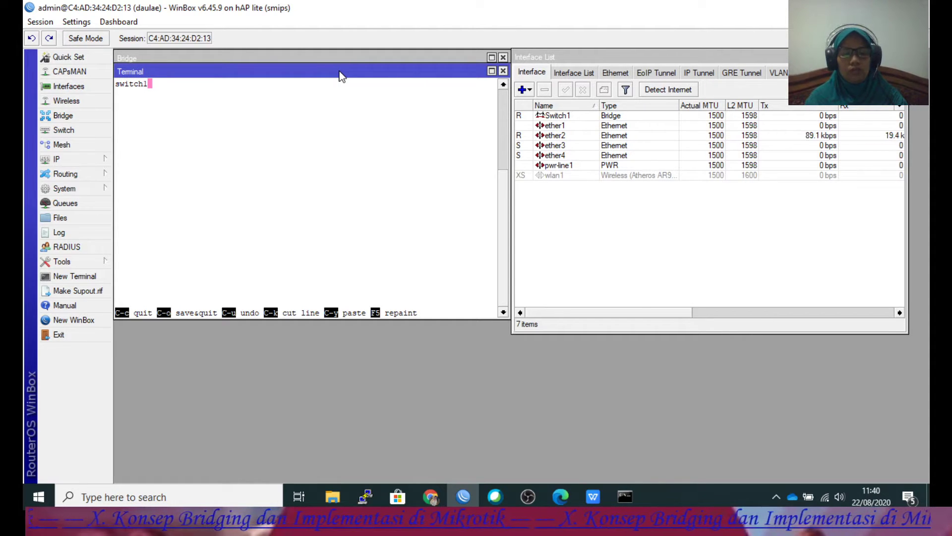
pyautogui.hotkey('ctrl', 'o')
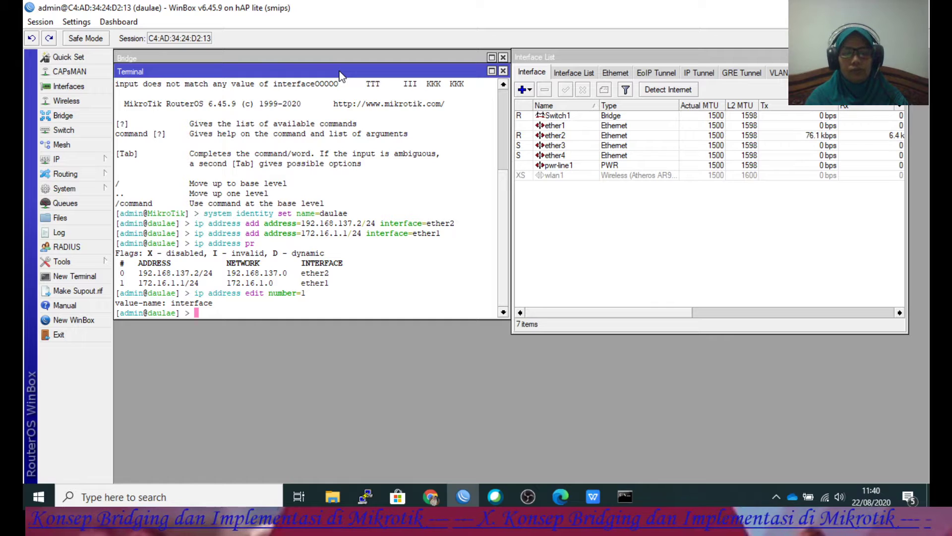
# - Print the IP address list again, check the bridge's exact name in the Bridge window and close that window
pyautogui.write('ip address pr')
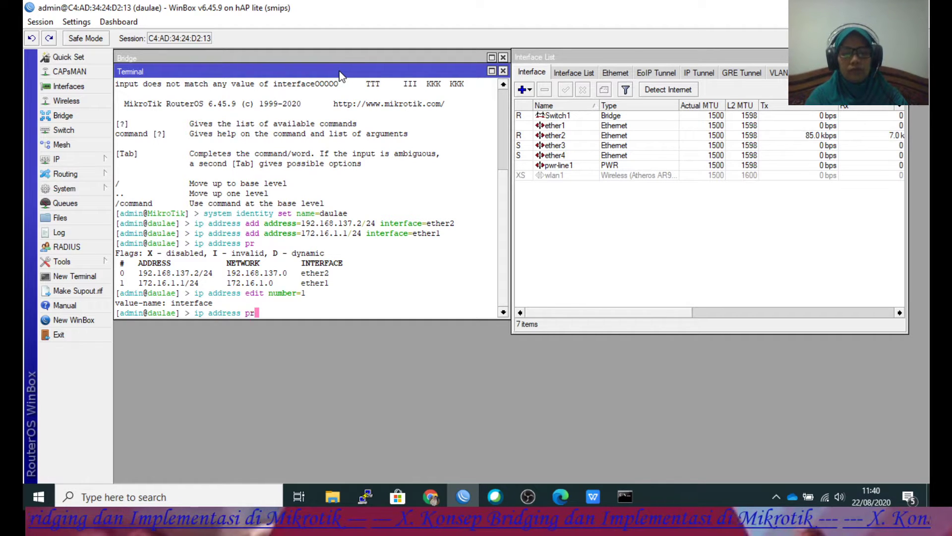
pyautogui.press('Return')
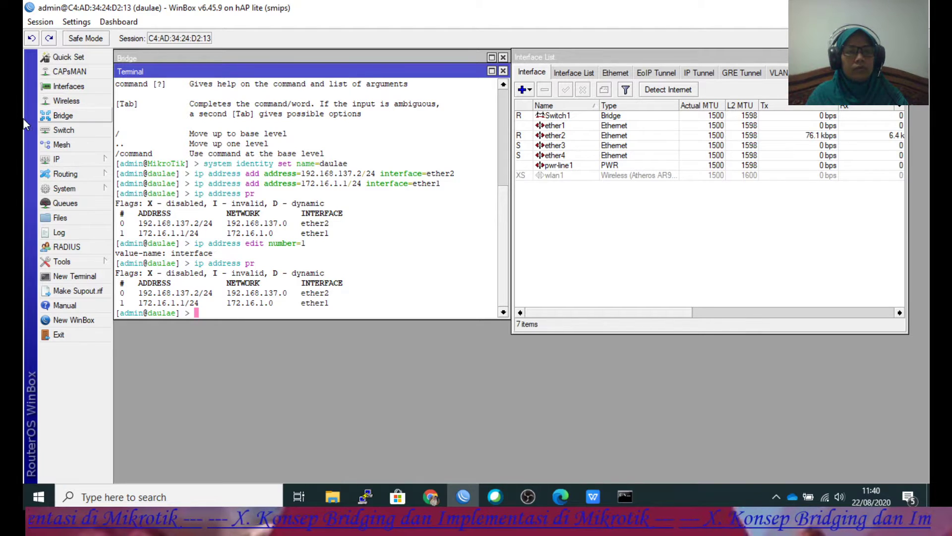
pyautogui.click(63, 116)
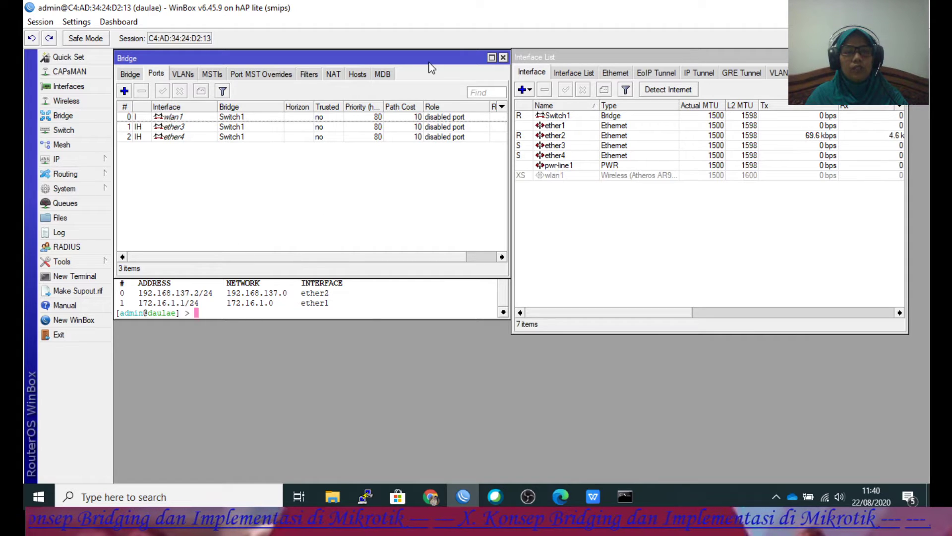
pyautogui.click(503, 58)
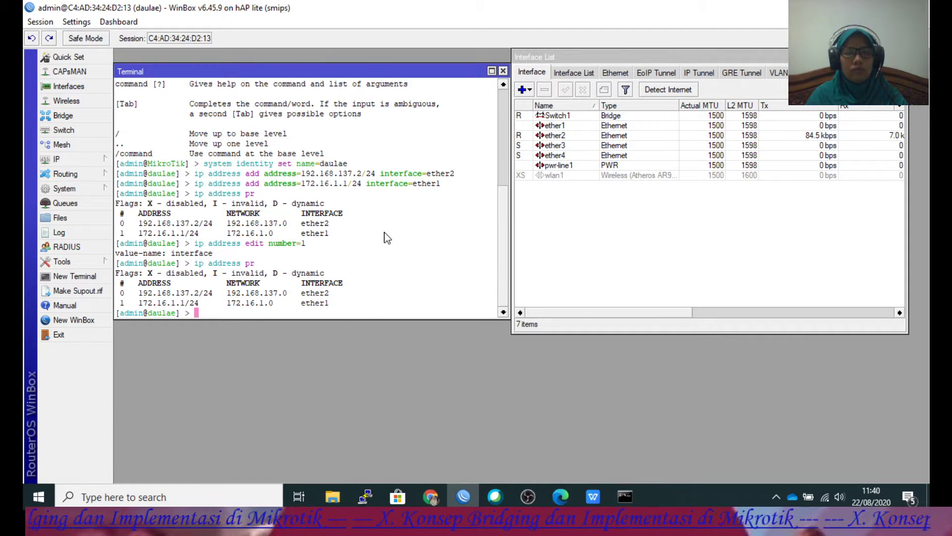
# - Edit the interface of IP address entry number 1 to Switch1 through the terminal and print the IP address list
pyautogui.press('Up')
pyautogui.press('Up')
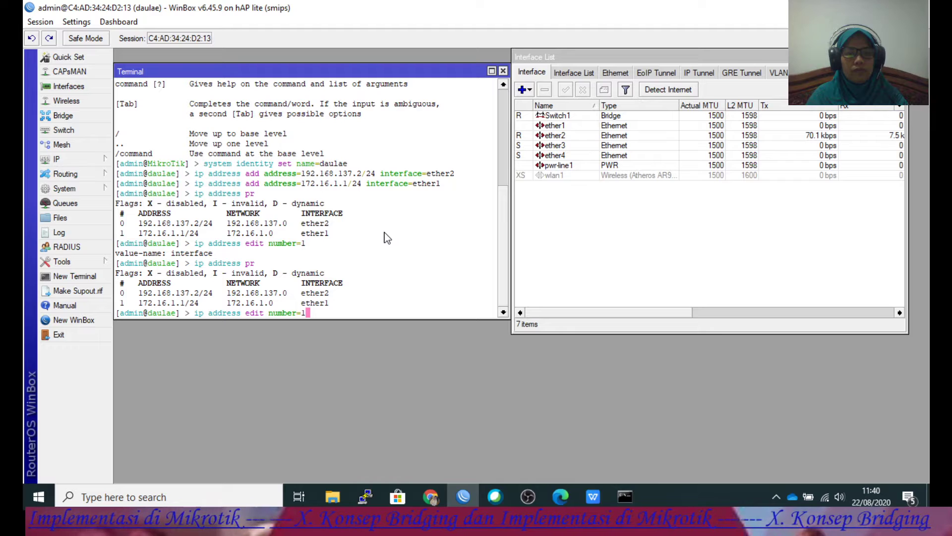
pyautogui.press('Return')
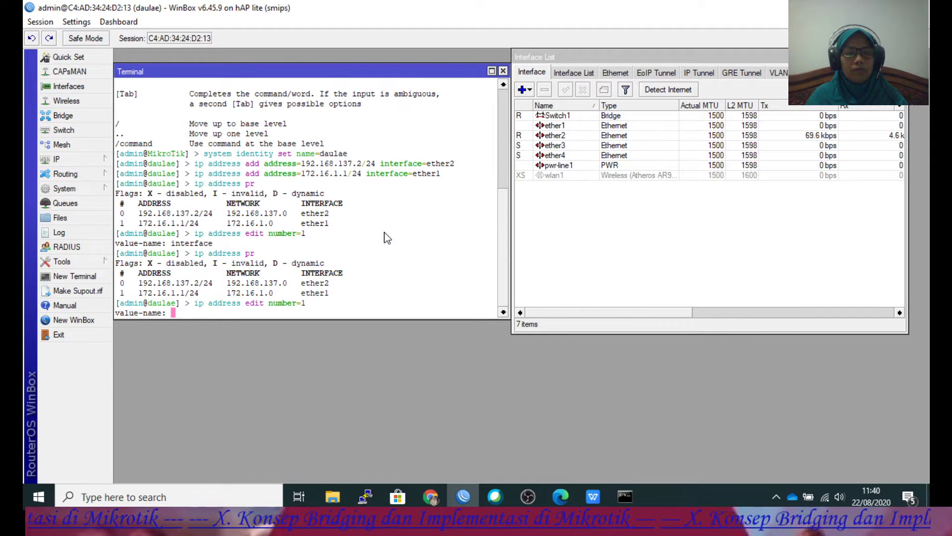
pyautogui.write('interface')
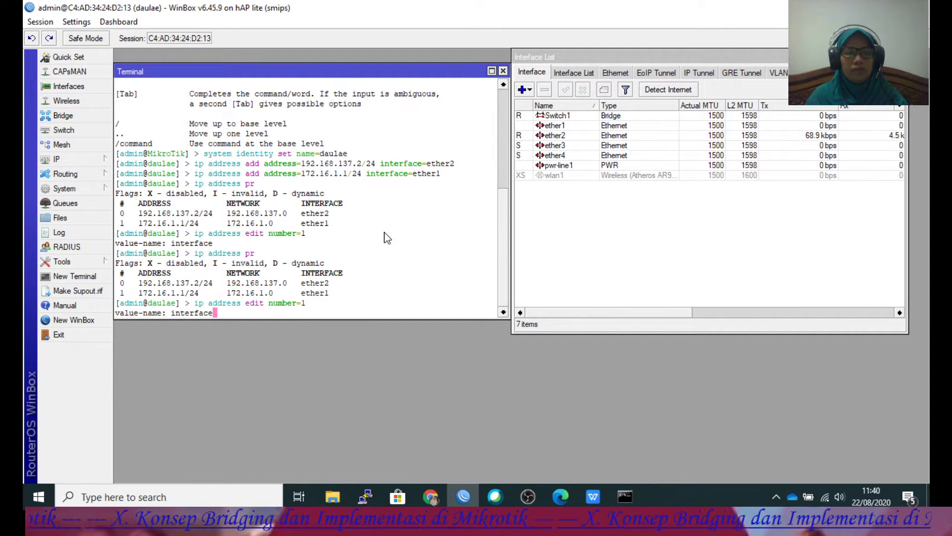
pyautogui.press('Return')
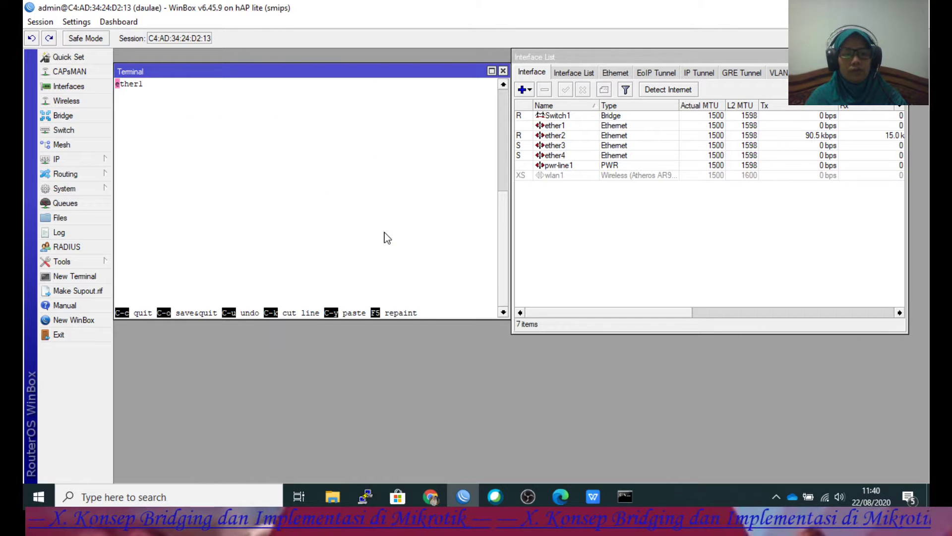
pyautogui.write('Swit')
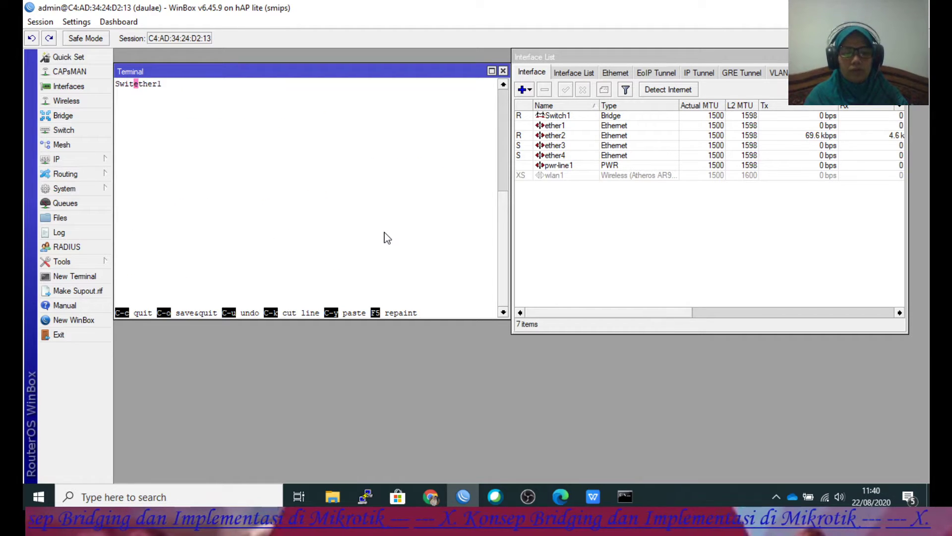
pyautogui.write('ch')
pyautogui.press('Delete')
pyautogui.press('Delete')
pyautogui.press('Delete')
pyautogui.press('Delete')
pyautogui.press('Delete')
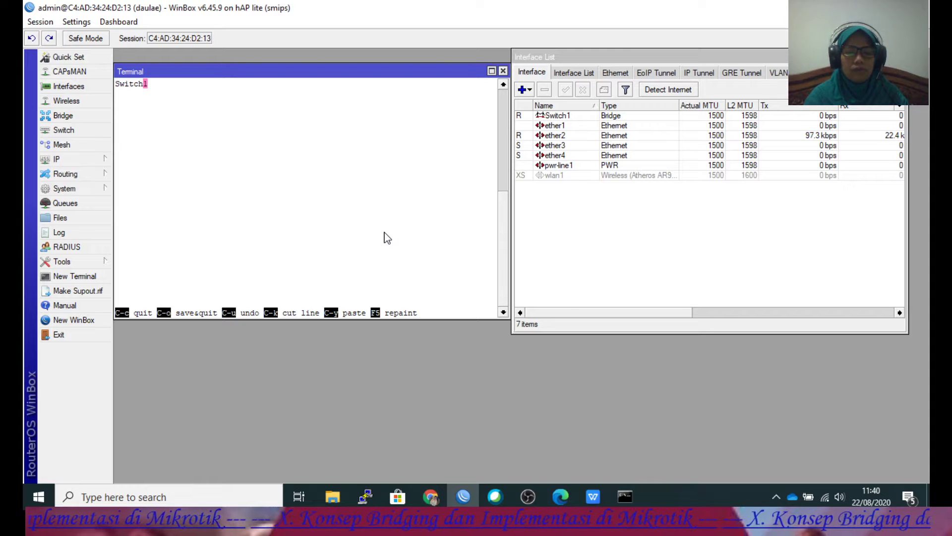
pyautogui.hotkey('ctrl', 'o')
pyautogui.write('i')
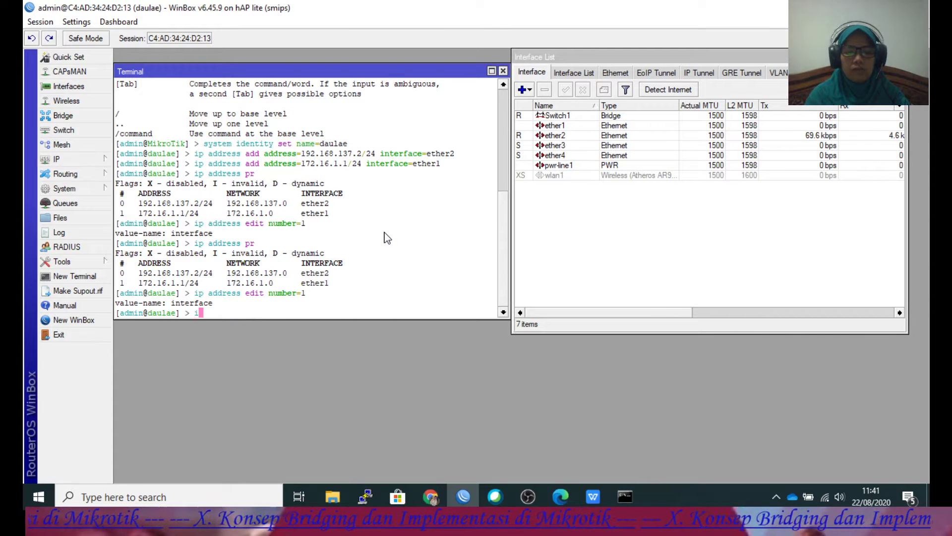
pyautogui.write('p address pr')
pyautogui.press('Return')
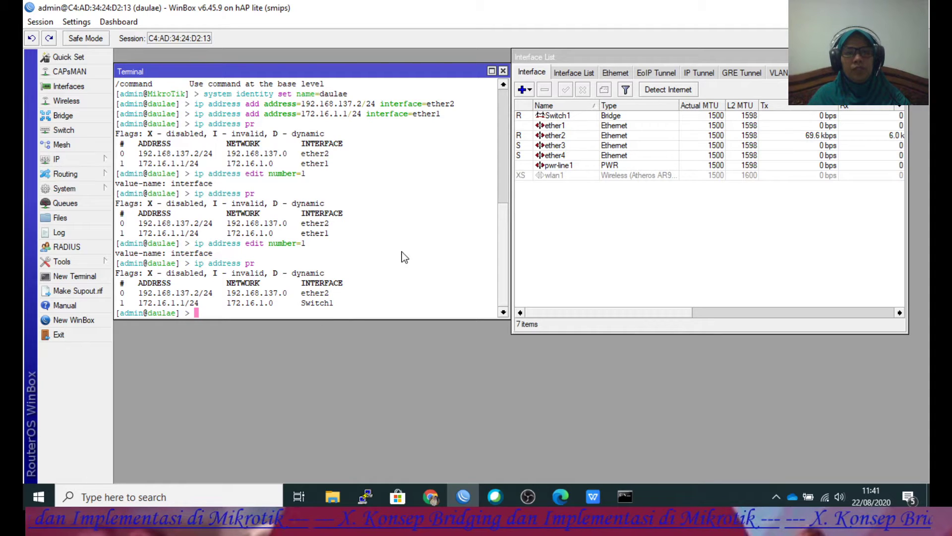
# - Switch to the PDF guide in WPS Office to check the terminal commands of the internet setup, and return to WinBox
pyautogui.click(595, 499)
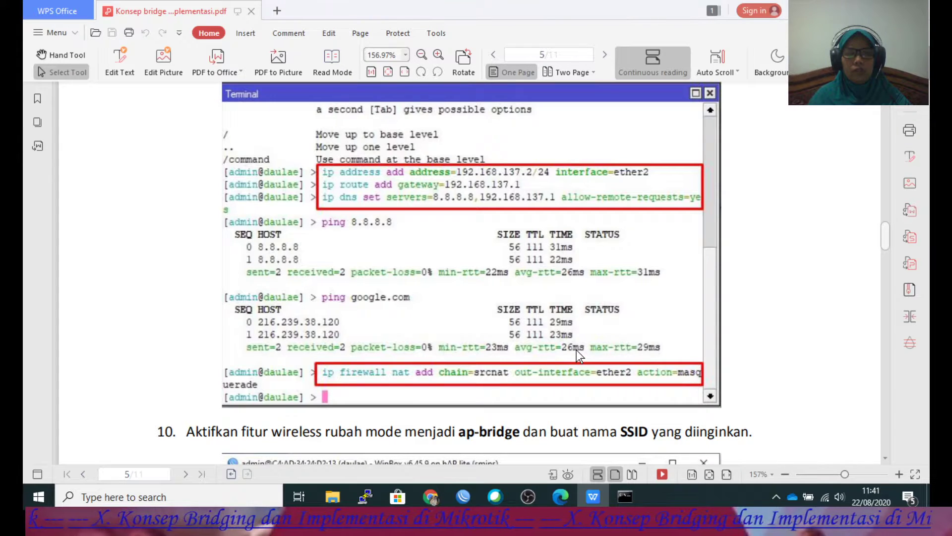
pyautogui.click(464, 496)
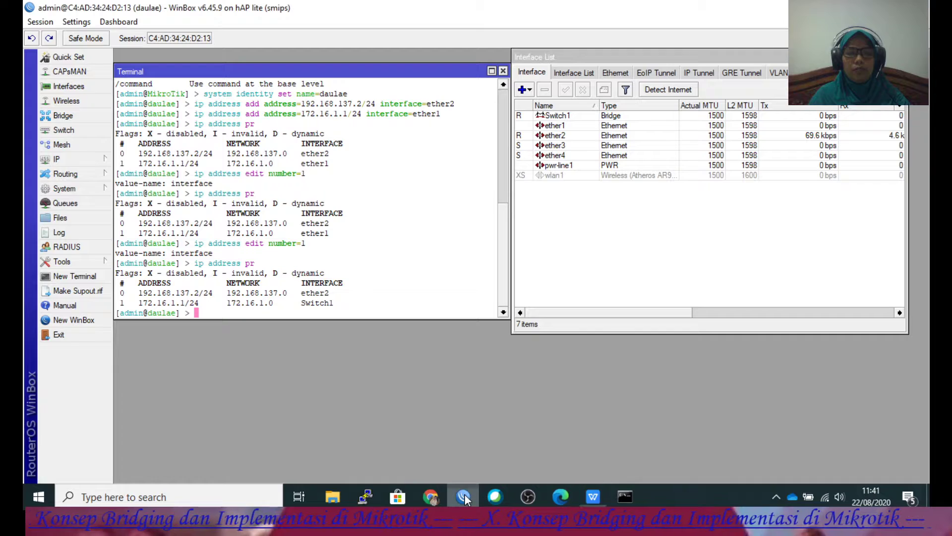
# - Add an IP route with gateway 192.168.137.1 through the terminal
pyautogui.write('ip ')
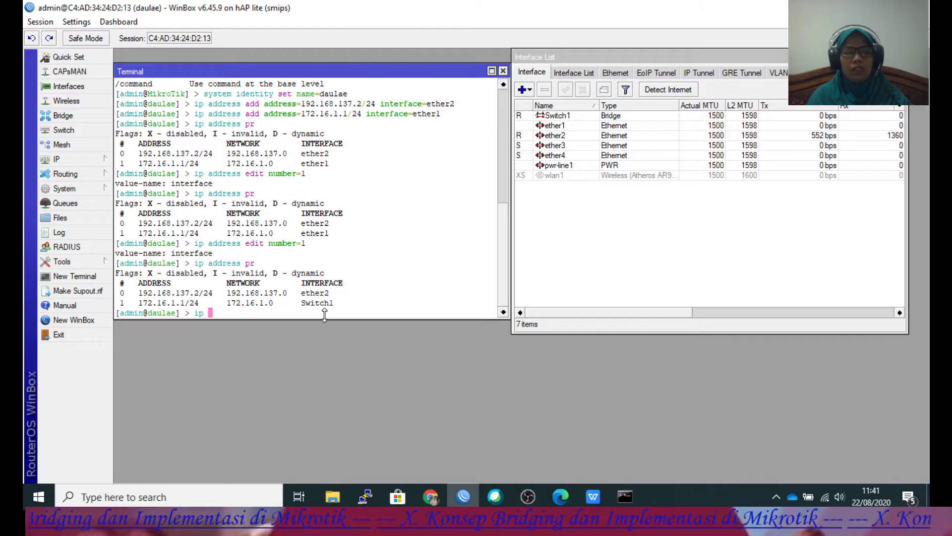
pyautogui.write('route a')
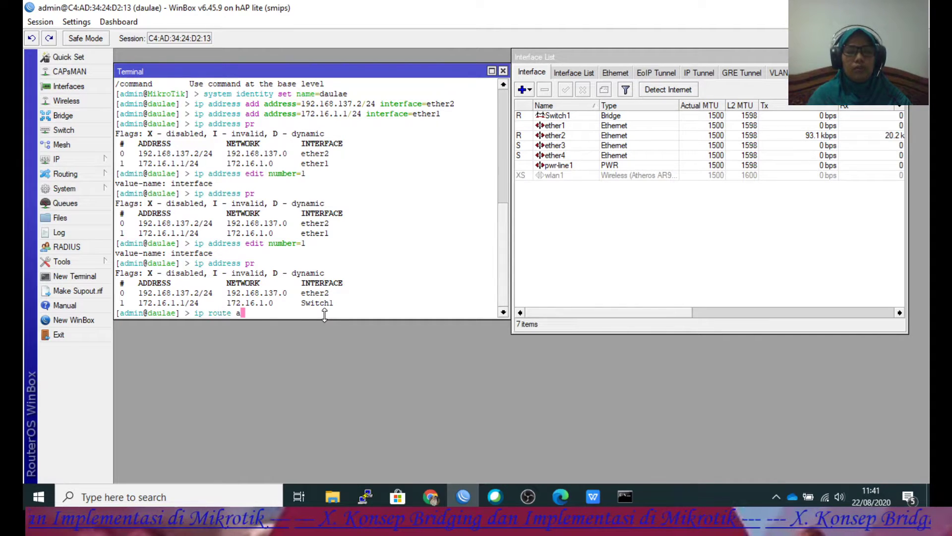
pyautogui.write('dd gateway=')
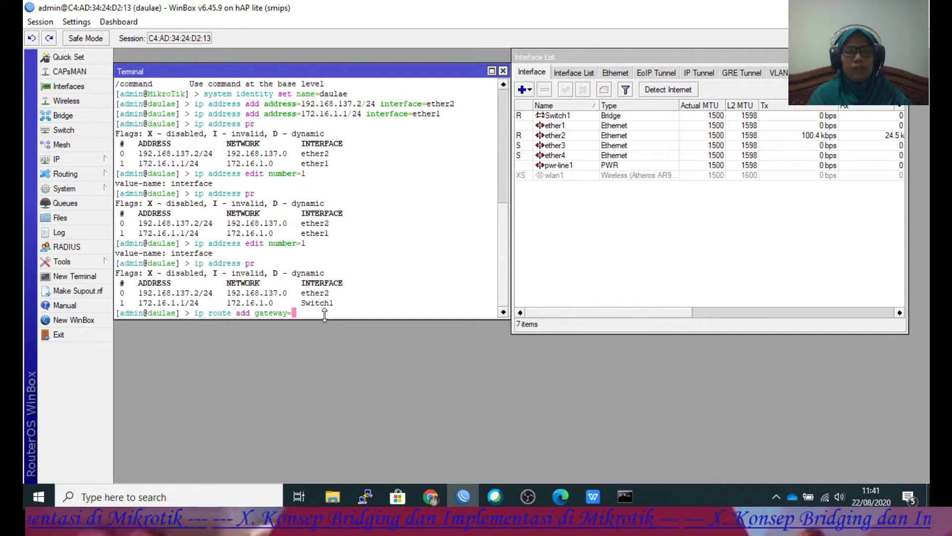
pyautogui.write('192.1')
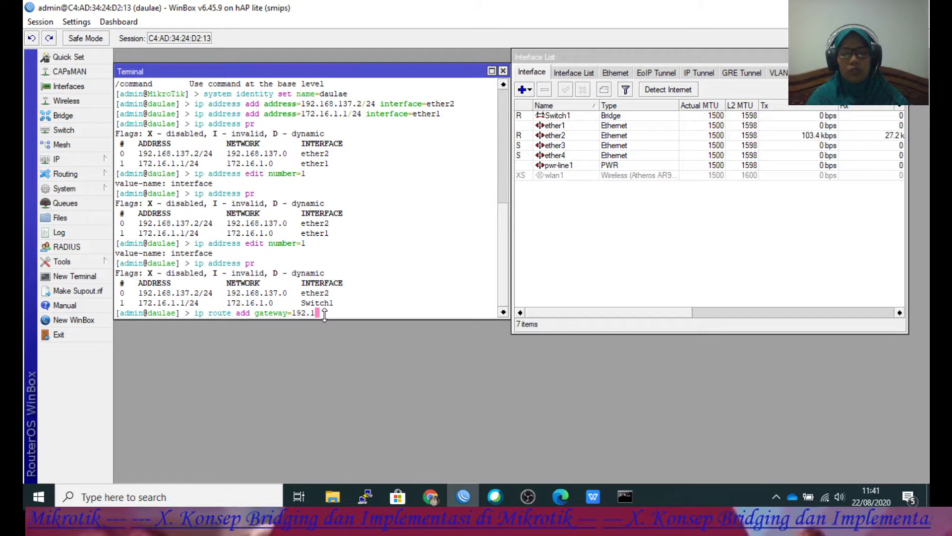
pyautogui.write('68.13')
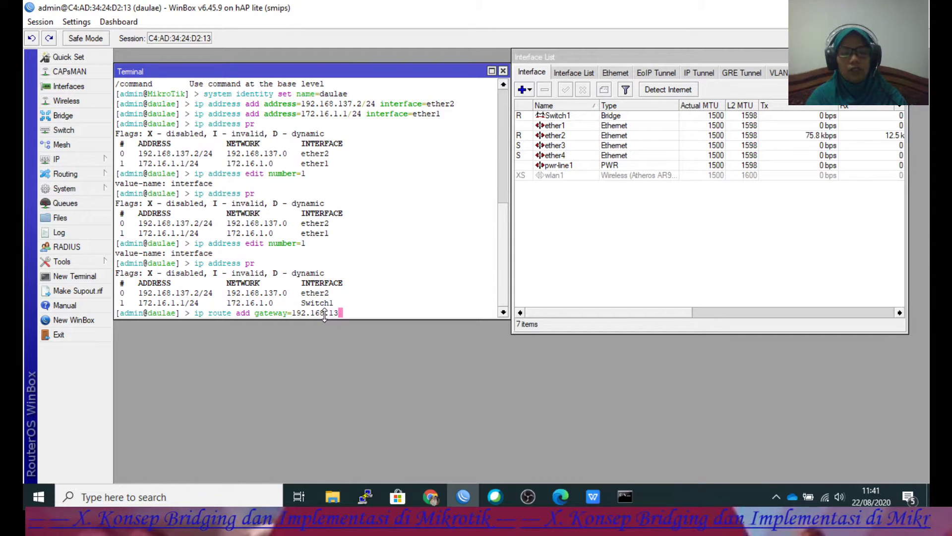
pyautogui.write('7.1')
pyautogui.press('Return')
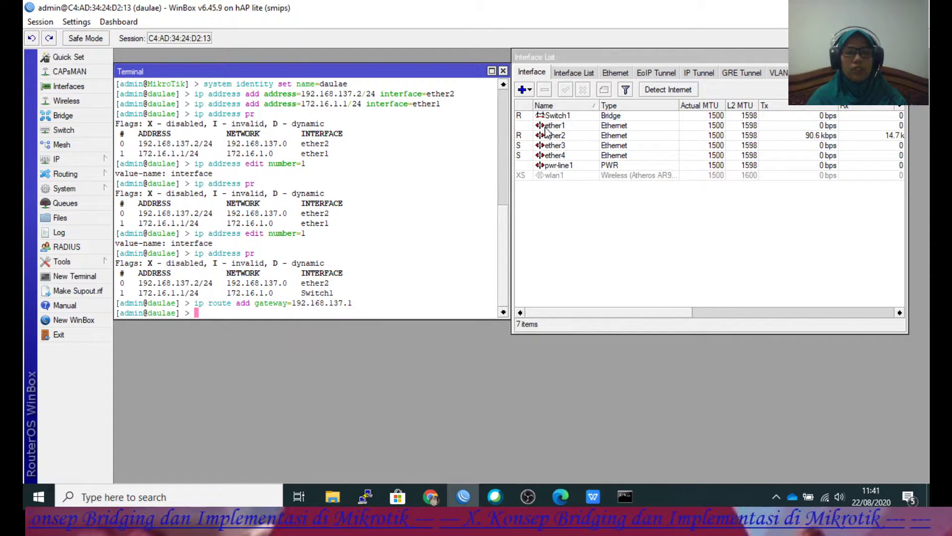
# - Set the DNS servers to 8.8.8.8 and 192.168.137.1 through the terminal, with allow-remote-requests set to yes
pyautogui.write('ip dn')
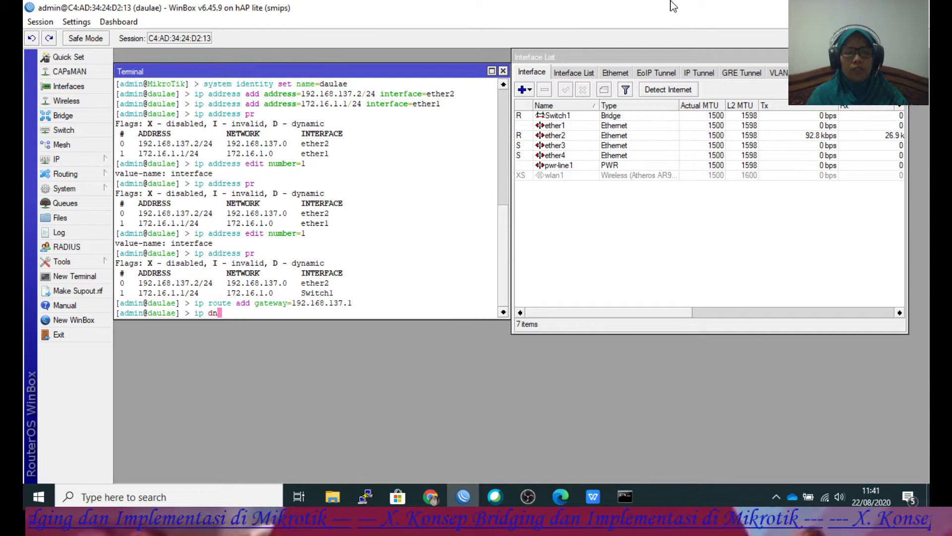
pyautogui.write('s set servers=')
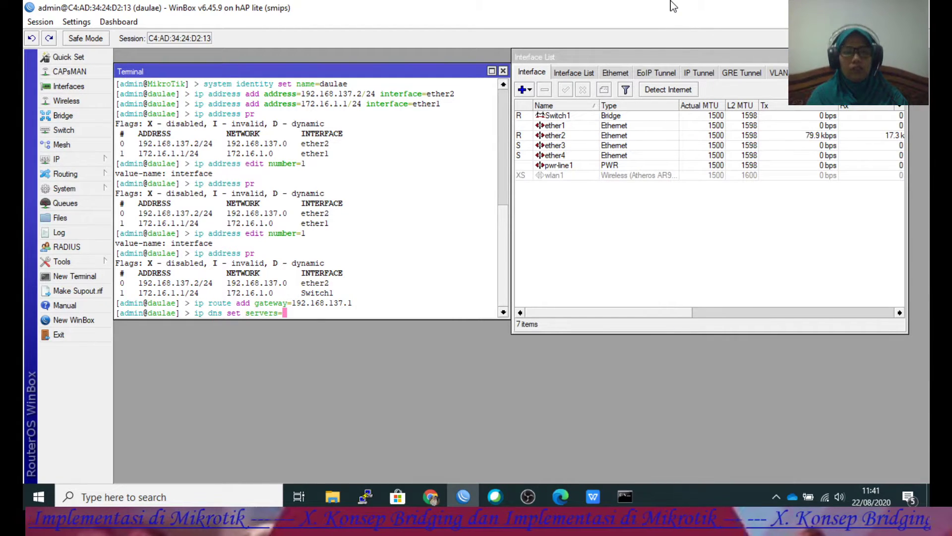
pyautogui.write('8.8.8')
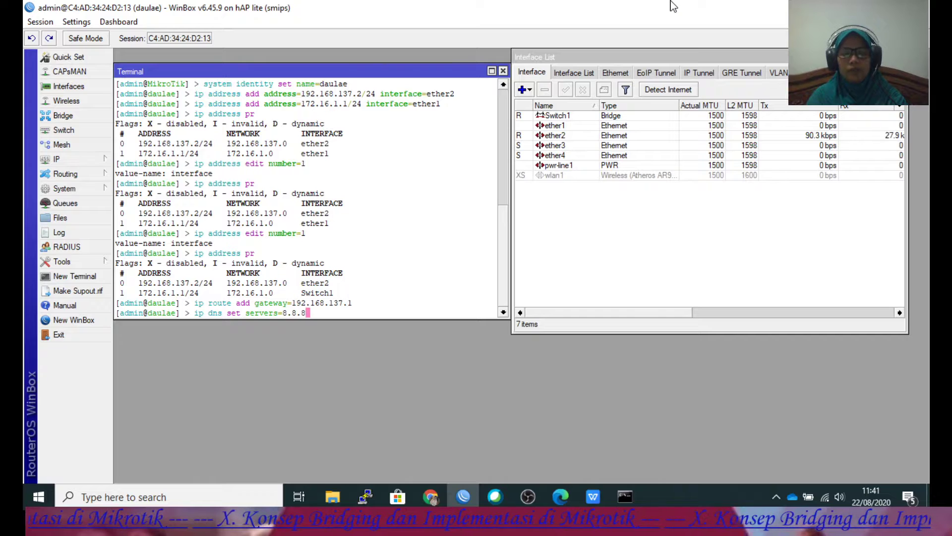
pyautogui.write('.8,')
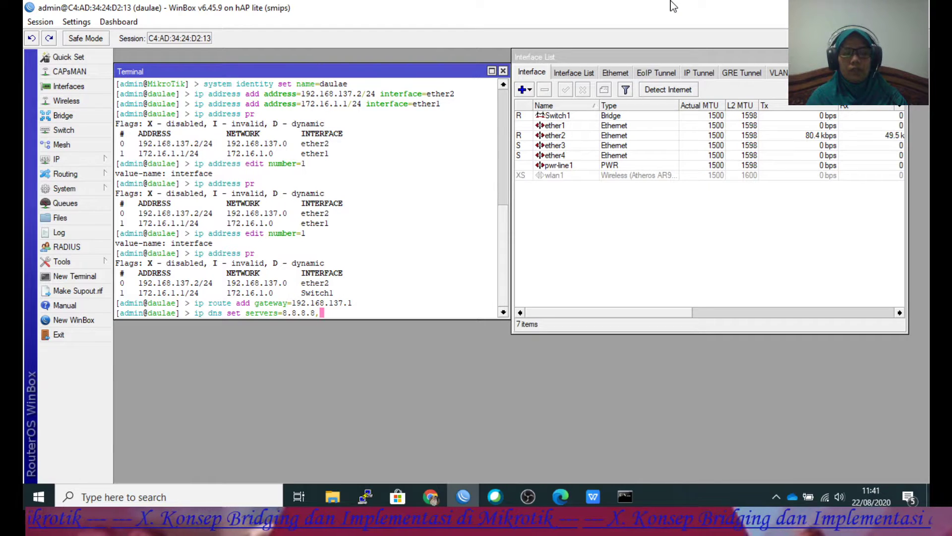
pyautogui.write('19')
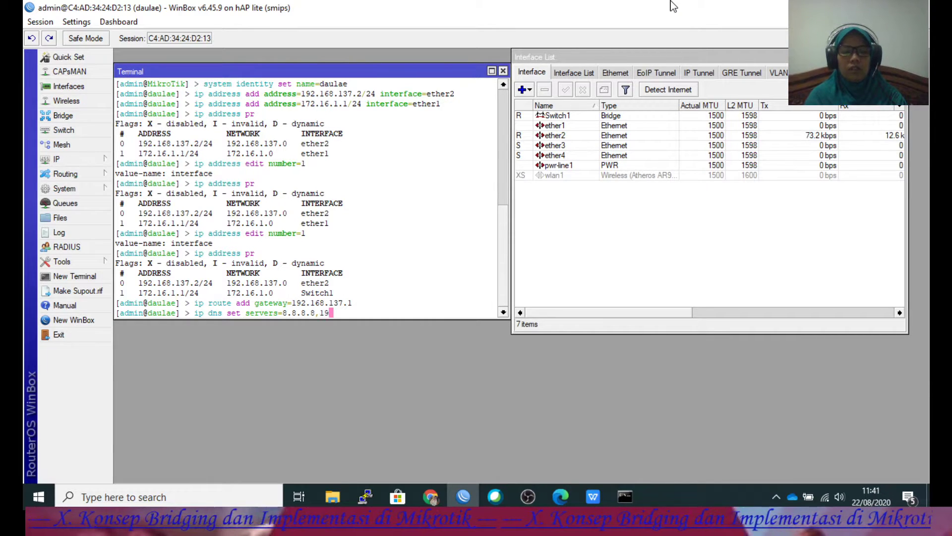
pyautogui.write('2.168')
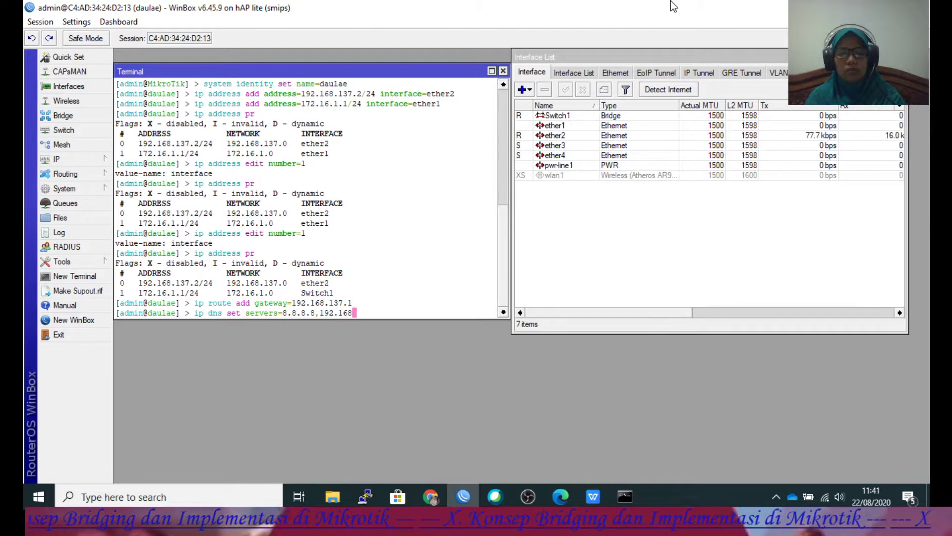
pyautogui.write('.137.1 a')
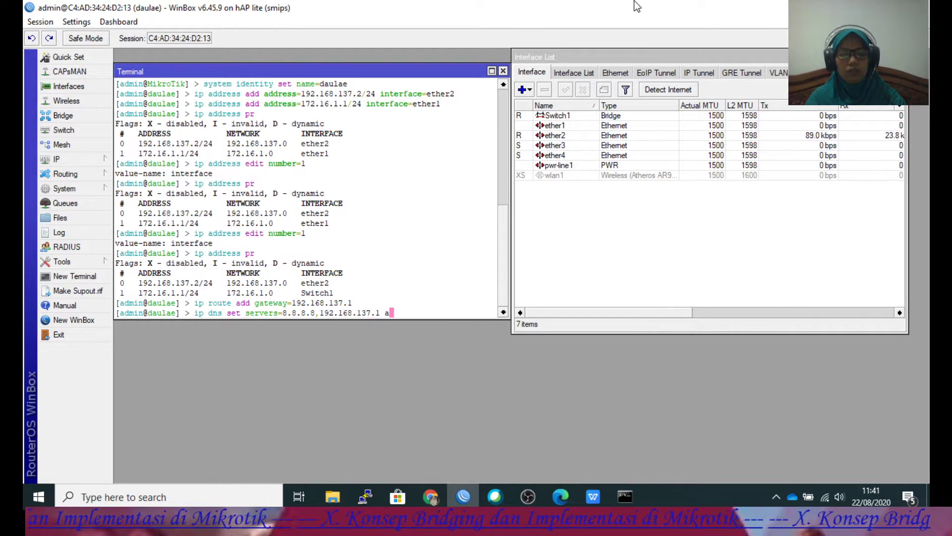
pyautogui.press('Tab')
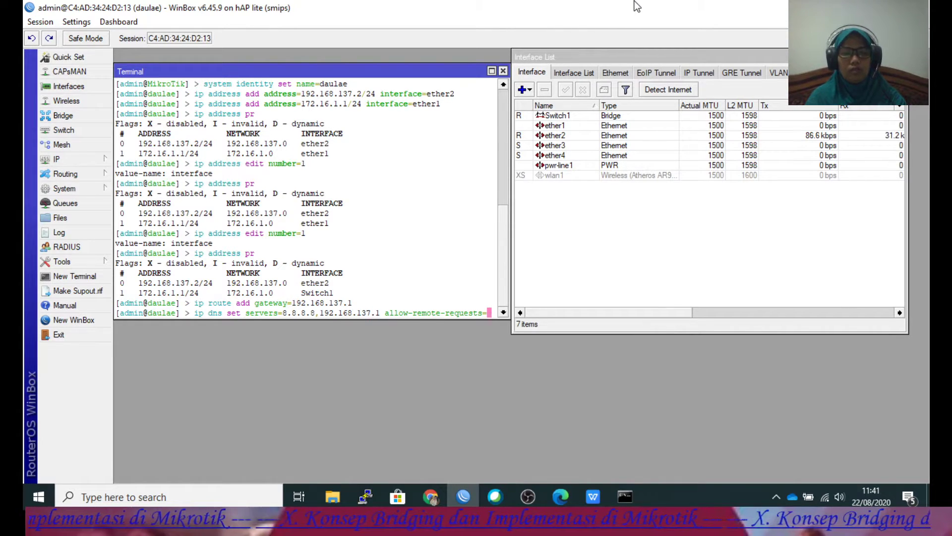
pyautogui.write('yes')
pyautogui.press('Return')
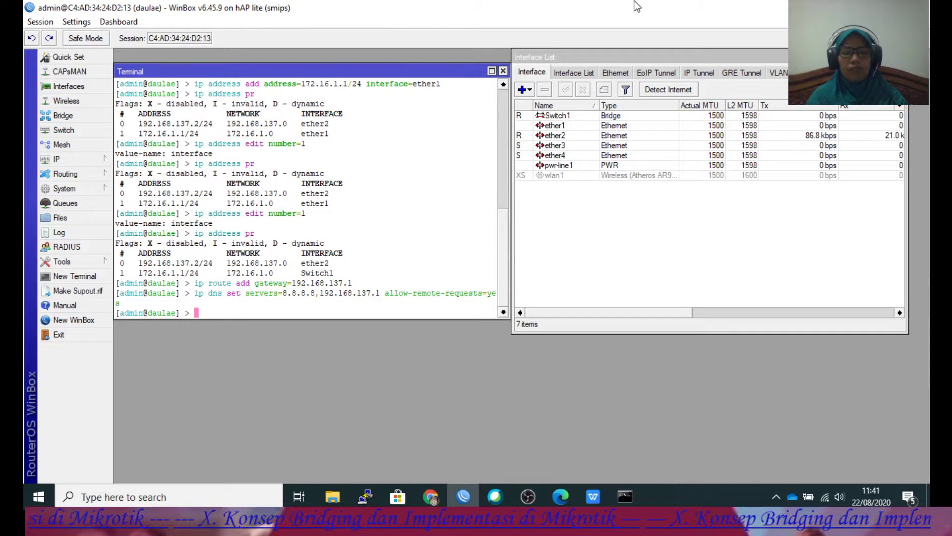
# - Add a firewall NAT rule through the terminal with chain srcnat, out-interface ether2 and action masquerade
pyautogui.write('ip ')
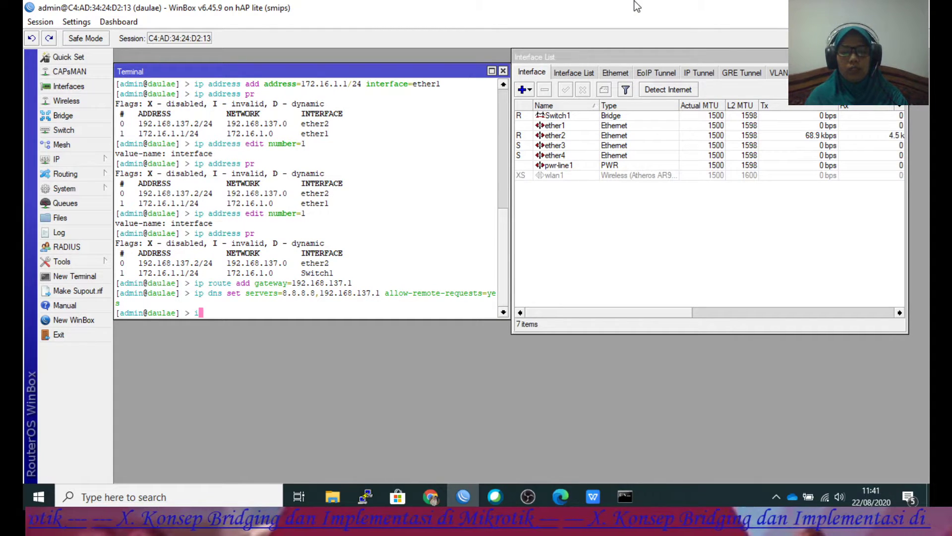
pyautogui.write('fir')
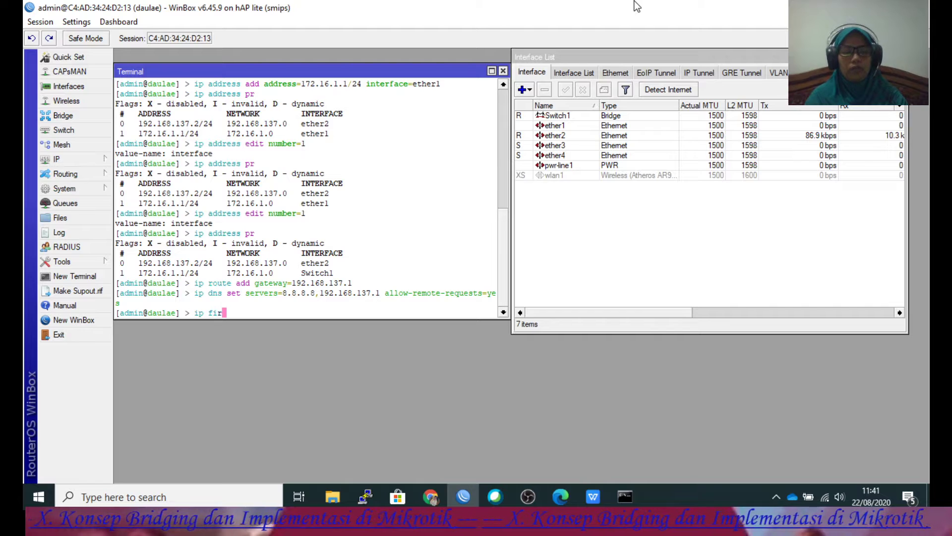
pyautogui.write('ewall nat ad')
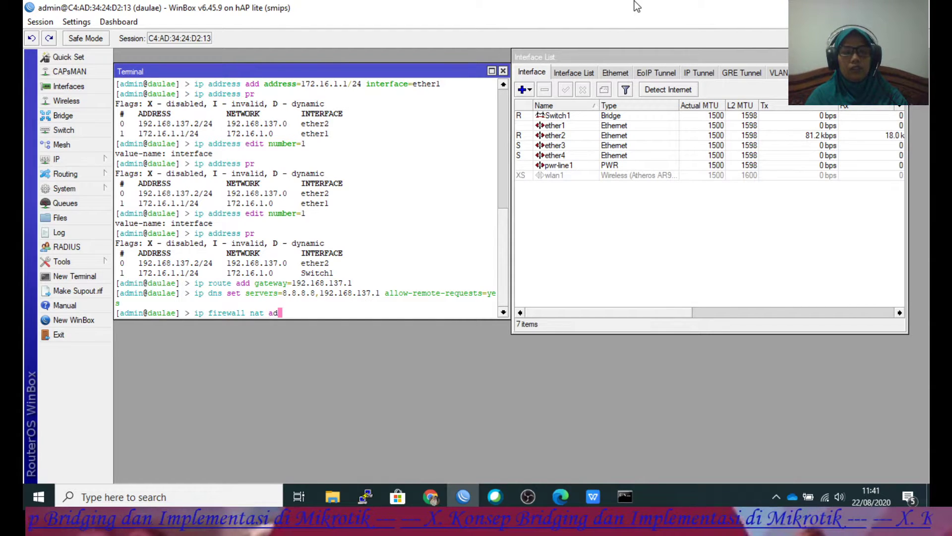
pyautogui.write('d chain=')
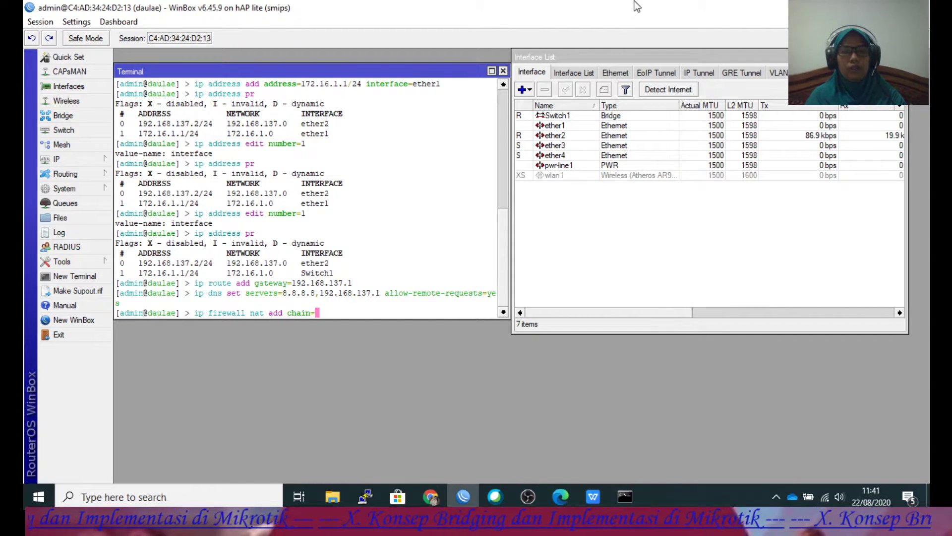
pyautogui.write('srcnat out-i')
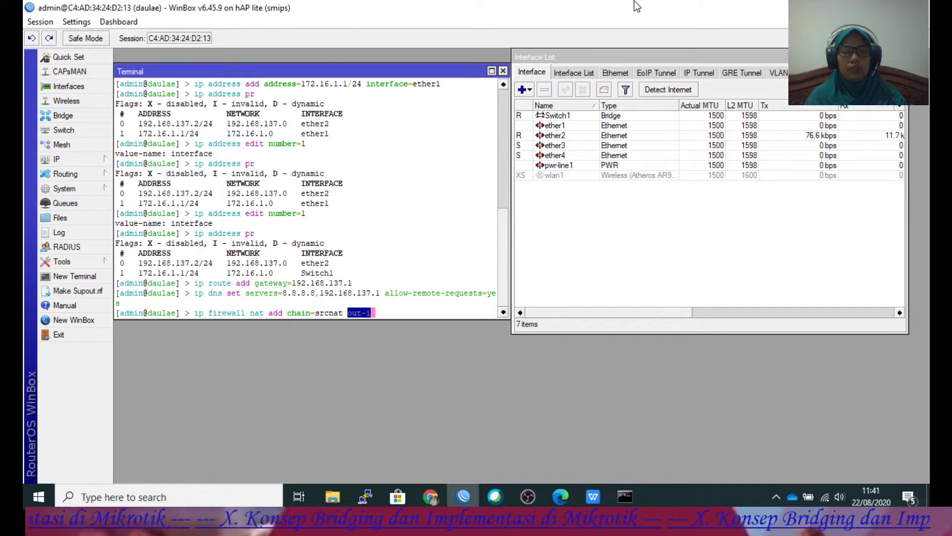
pyautogui.press('Tab')
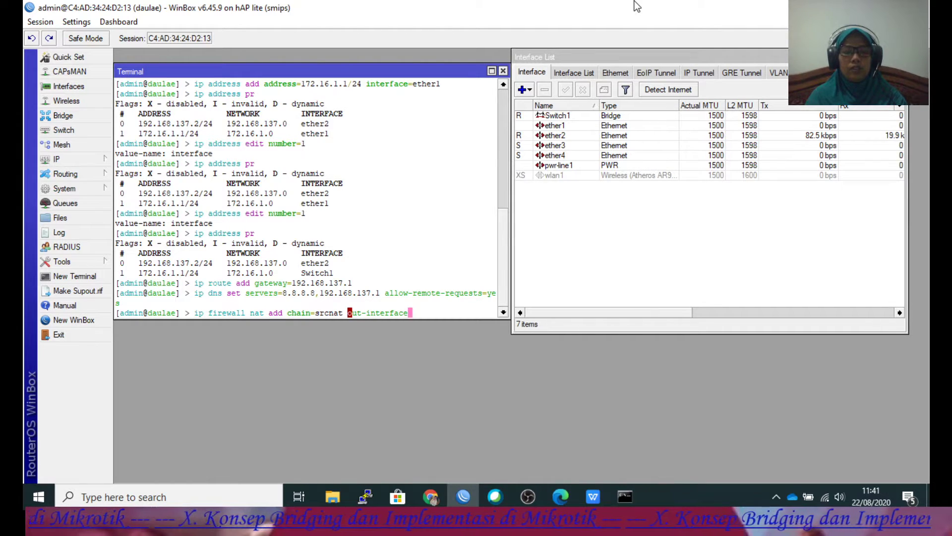
pyautogui.write('et')
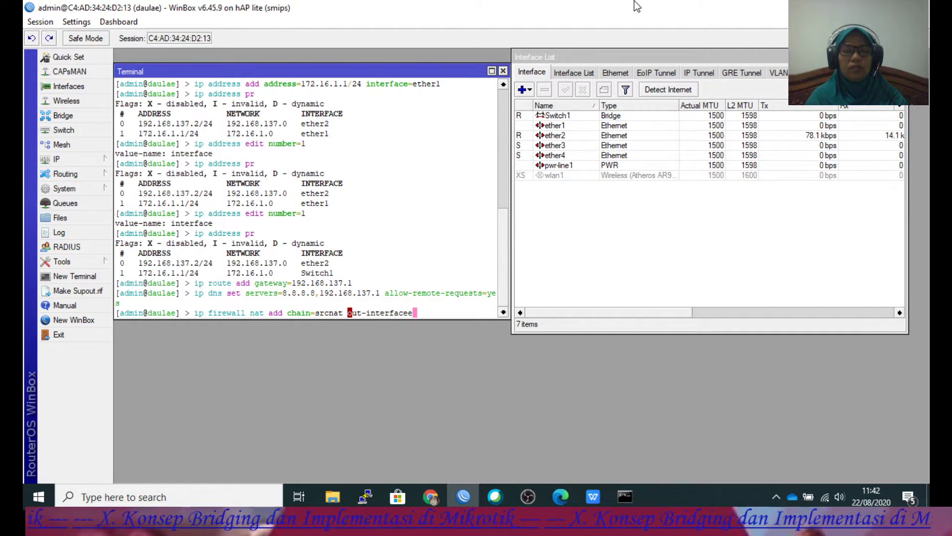
pyautogui.press('BackSpace')
pyautogui.write('=')
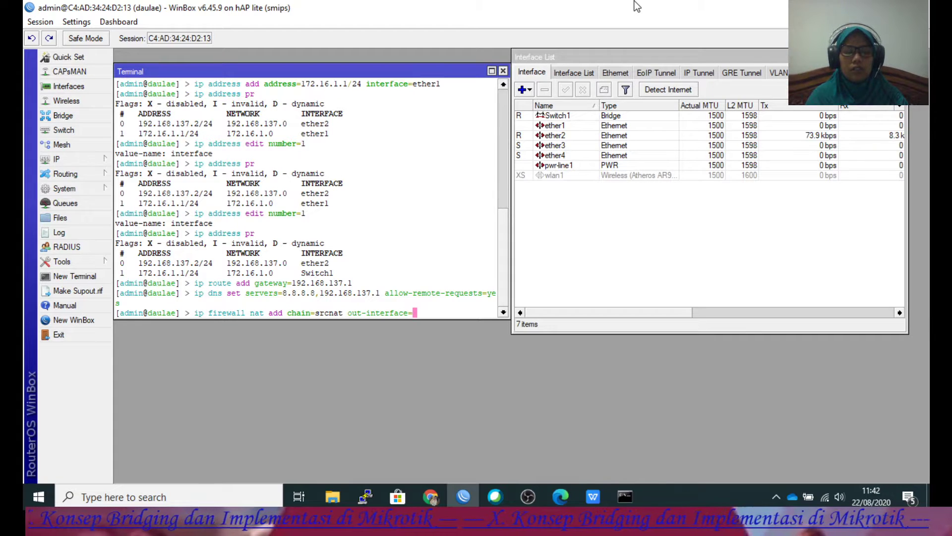
pyautogui.write('ether2')
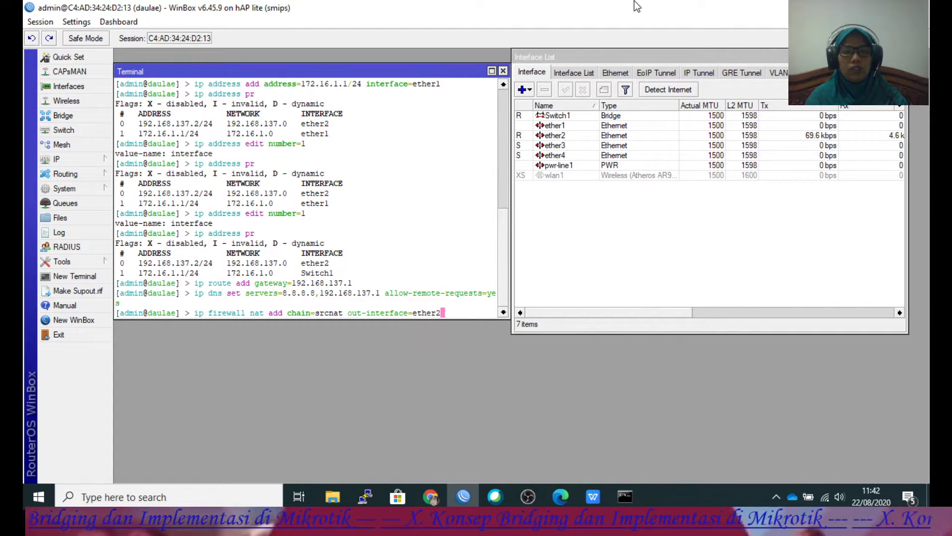
pyautogui.write(' a')
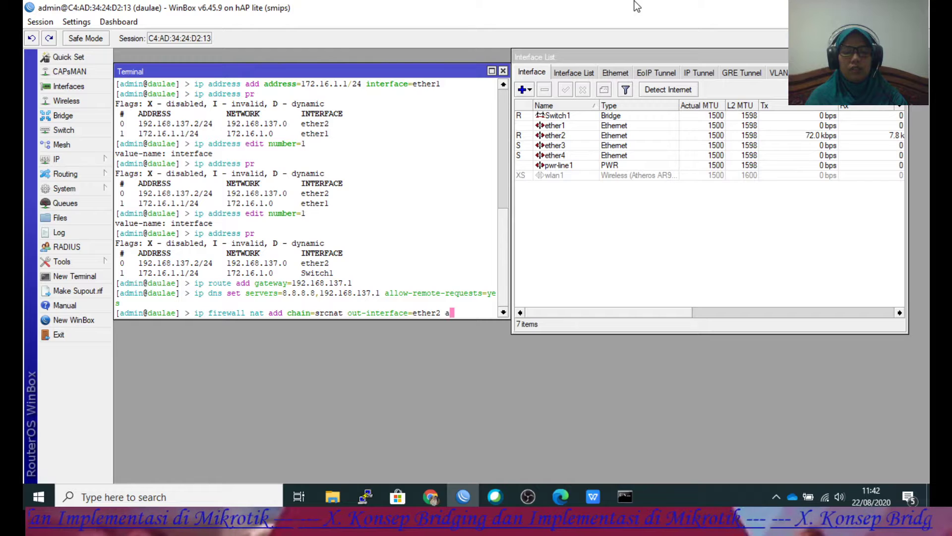
pyautogui.write('ction=masquerade')
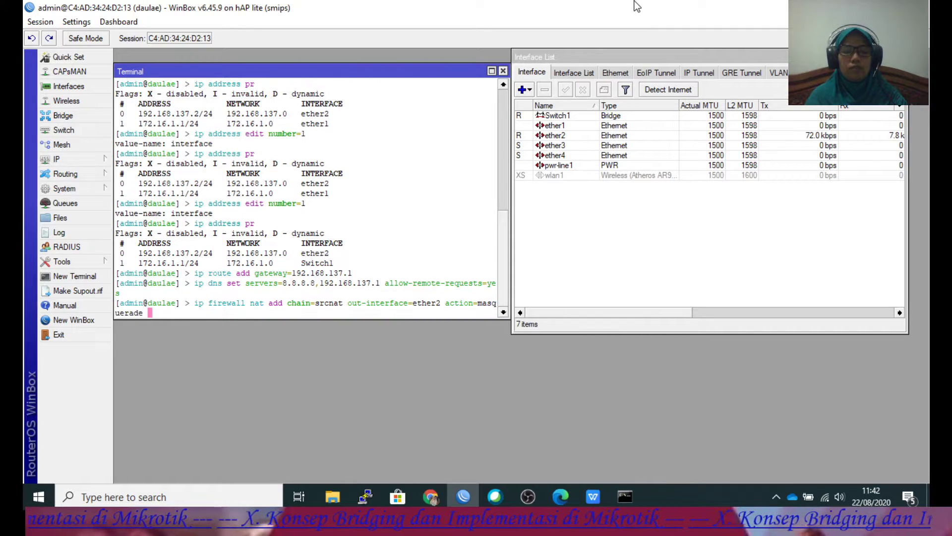
pyautogui.press('Return')
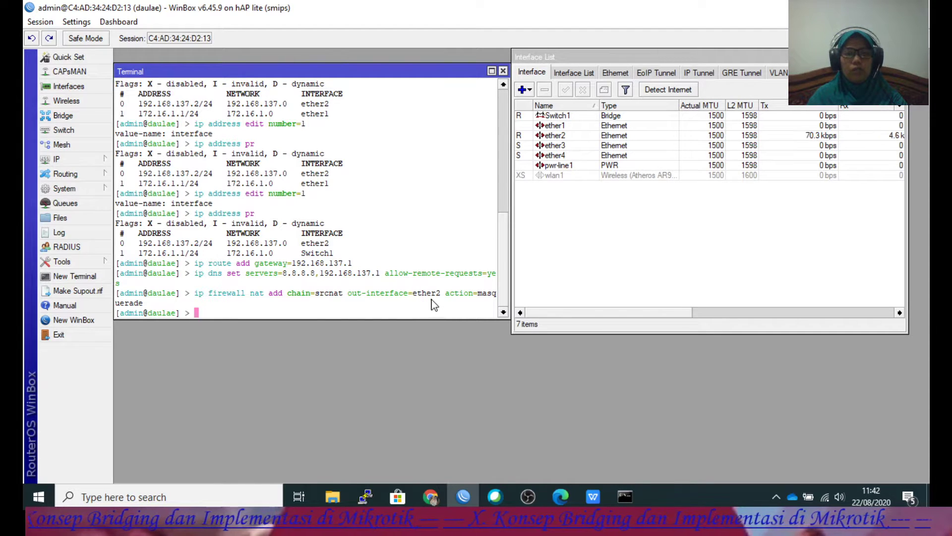
# - Test the router's internet connection by pinging 8.8.8.8 and google.com from the terminal, stopping each ping after a few replies
pyautogui.write('ping ')
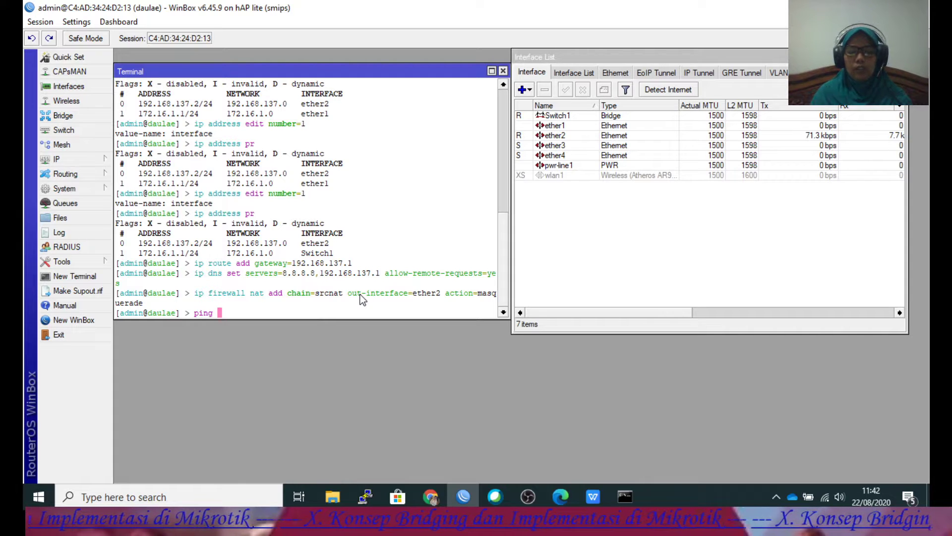
pyautogui.write('8.8.8.8')
pyautogui.press('Return')
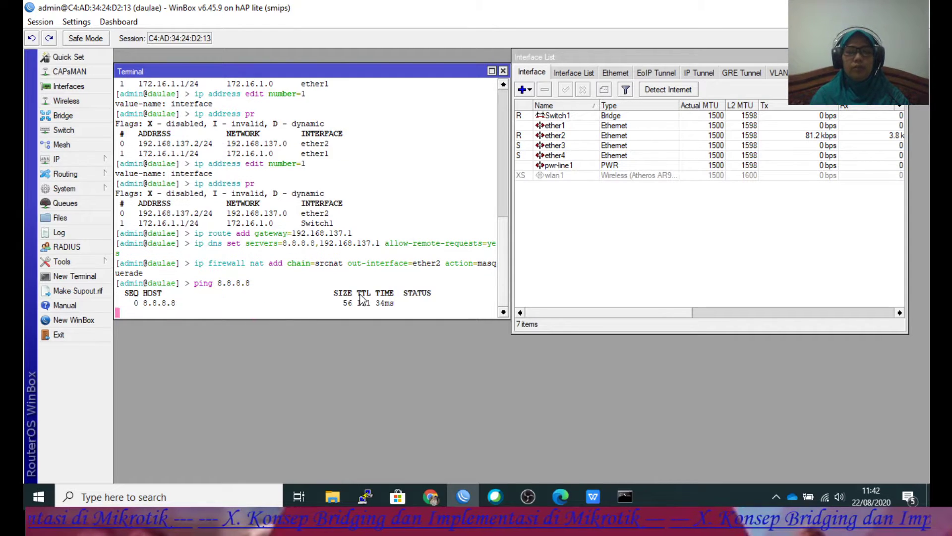
pyautogui.hotkey('ctrl', 'c')
pyautogui.write('p')
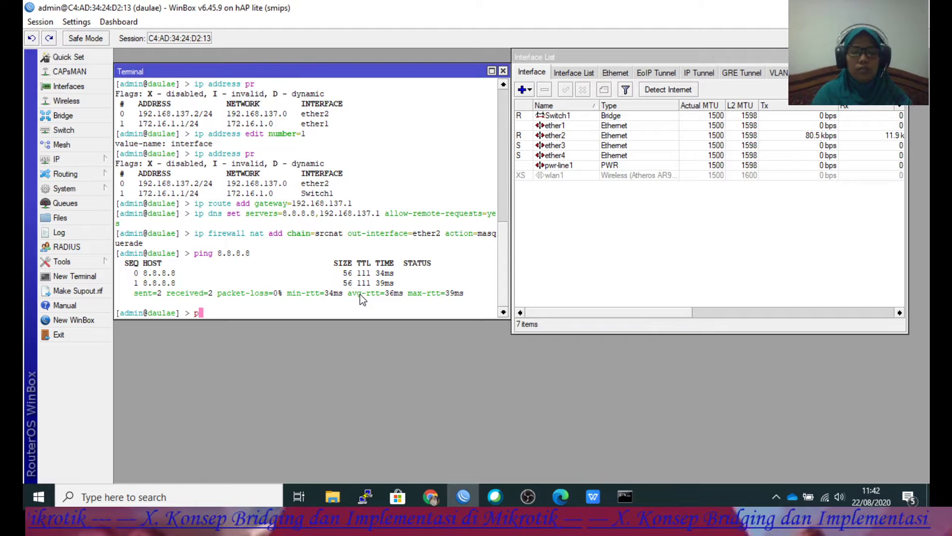
pyautogui.write('ing googl')
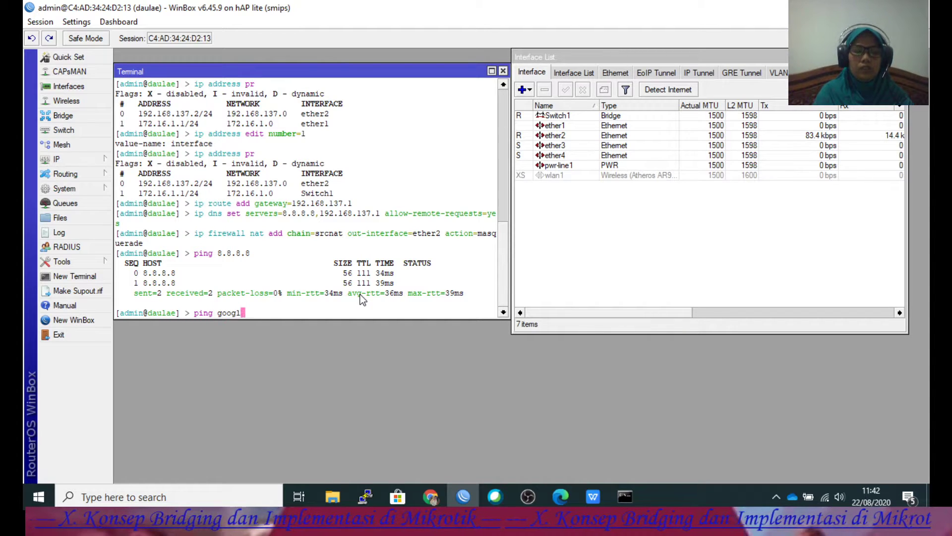
pyautogui.write('e.com')
pyautogui.press('Return')
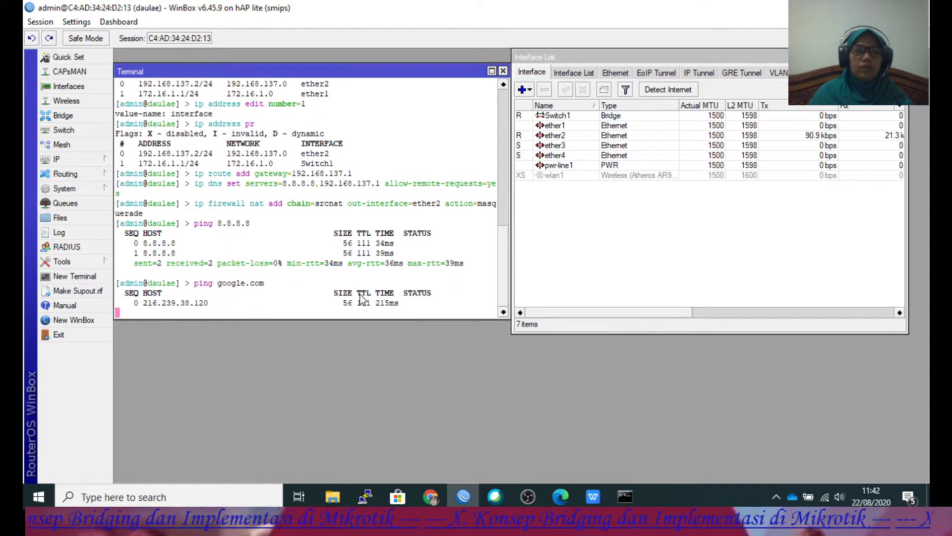
pyautogui.hotkey('ctrl', 'c')
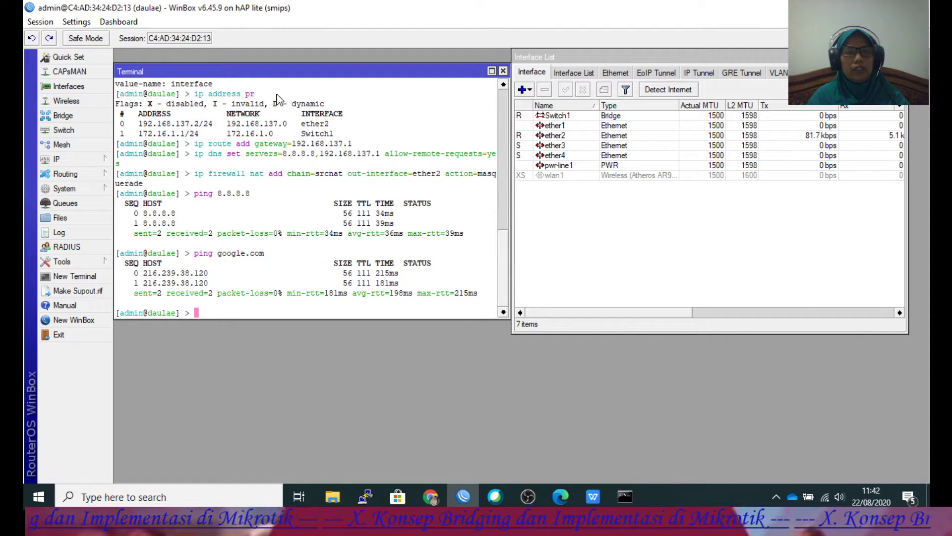
# - Review the configured bridge and its ports, and the router's IP address list
pyautogui.click(84, 113)
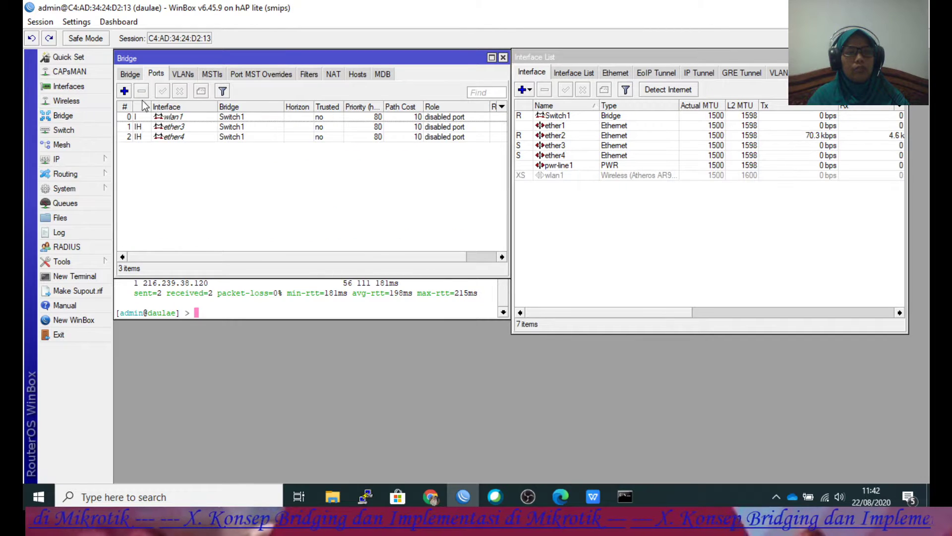
pyautogui.click(131, 75)
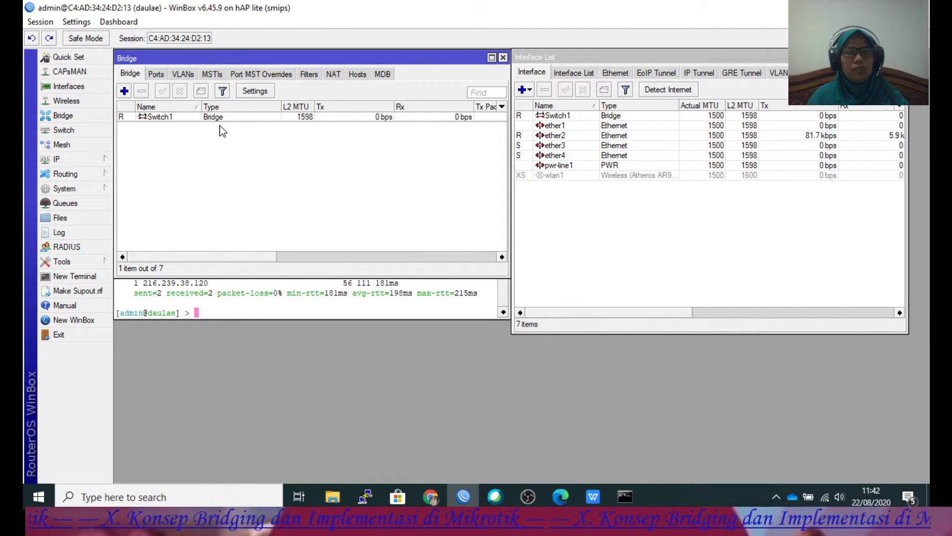
pyautogui.click(97, 160)
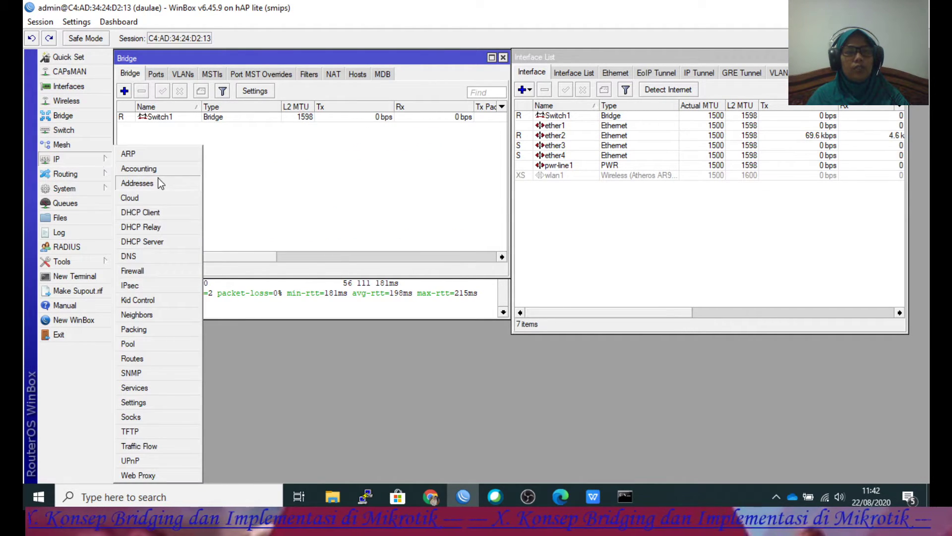
pyautogui.click(137, 183)
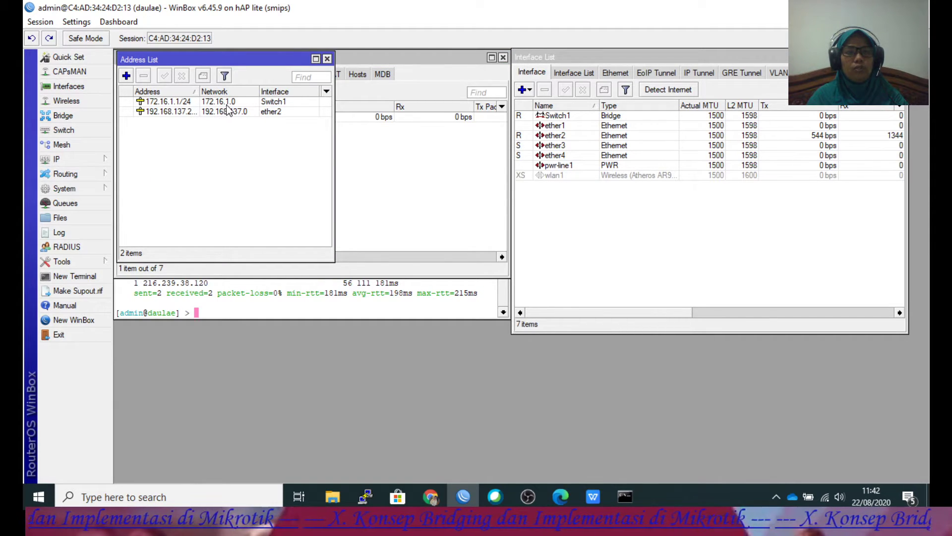
# - Run the DHCP server setup on interface Switch1, giving out addresses 172.16.1.2-172.16.1.254 and accepting the other proposed settings
pyautogui.click(97, 162)
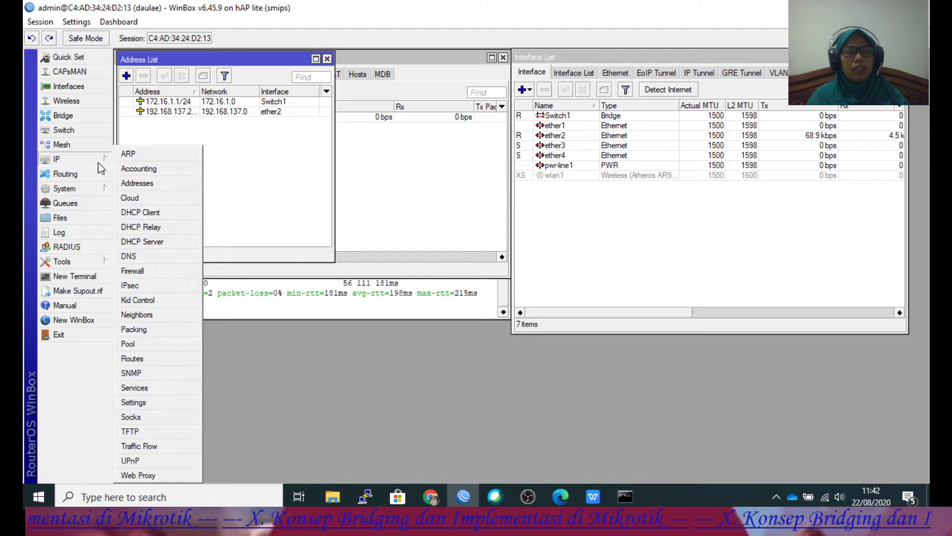
pyautogui.click(143, 241)
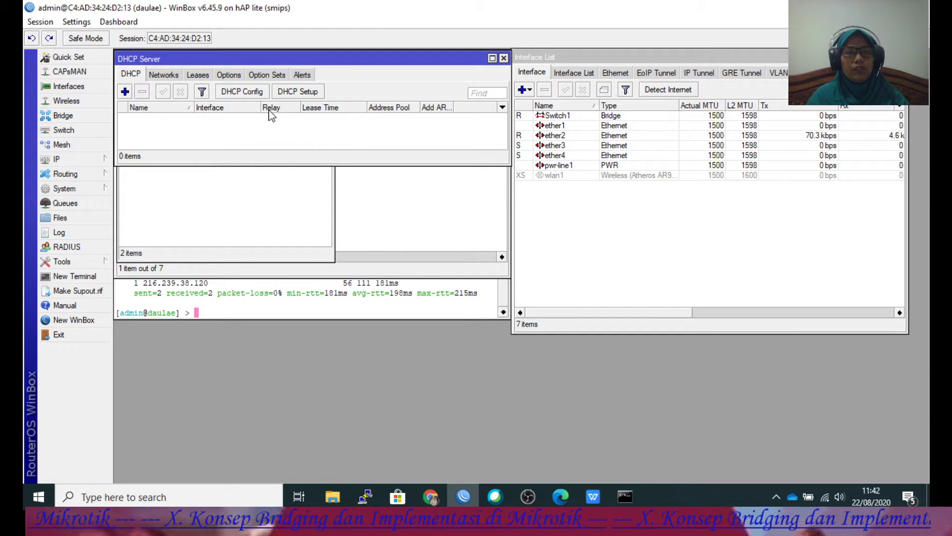
pyautogui.click(307, 93)
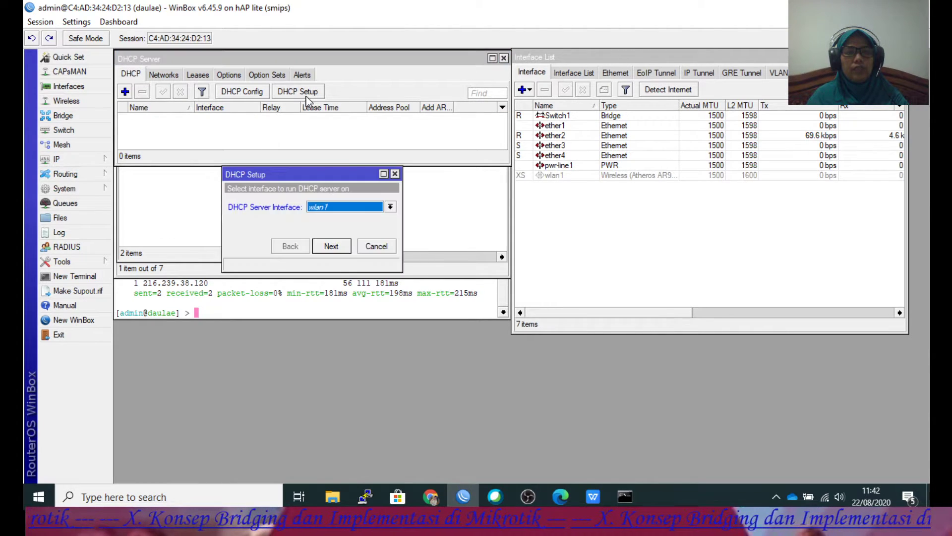
pyautogui.click(391, 207)
pyautogui.click(356, 217)
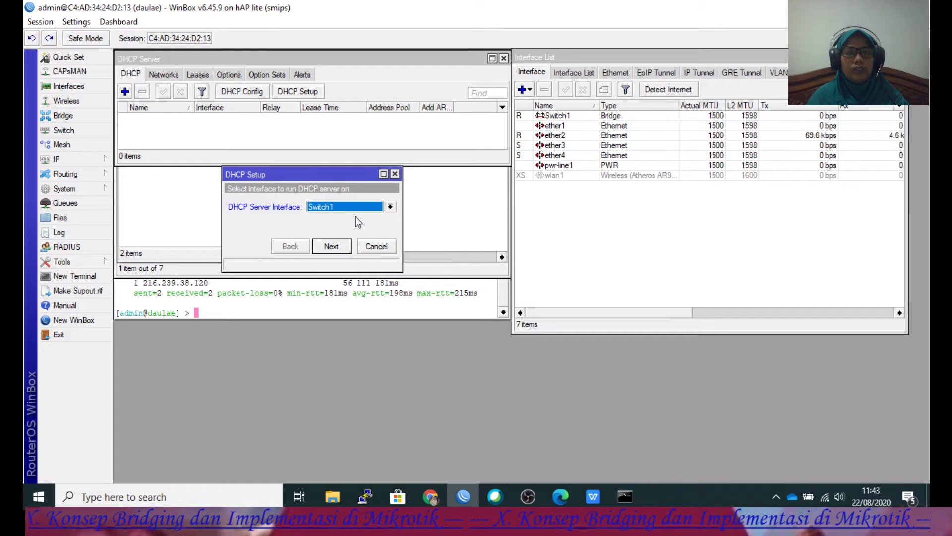
pyautogui.click(331, 246)
pyautogui.click(332, 246)
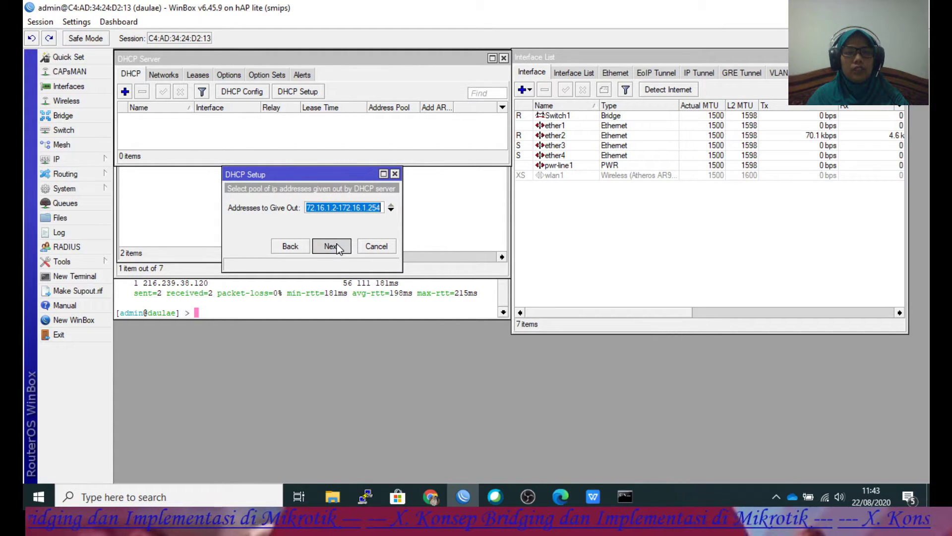
pyautogui.click(331, 246)
pyautogui.click(332, 246)
pyautogui.click(331, 246)
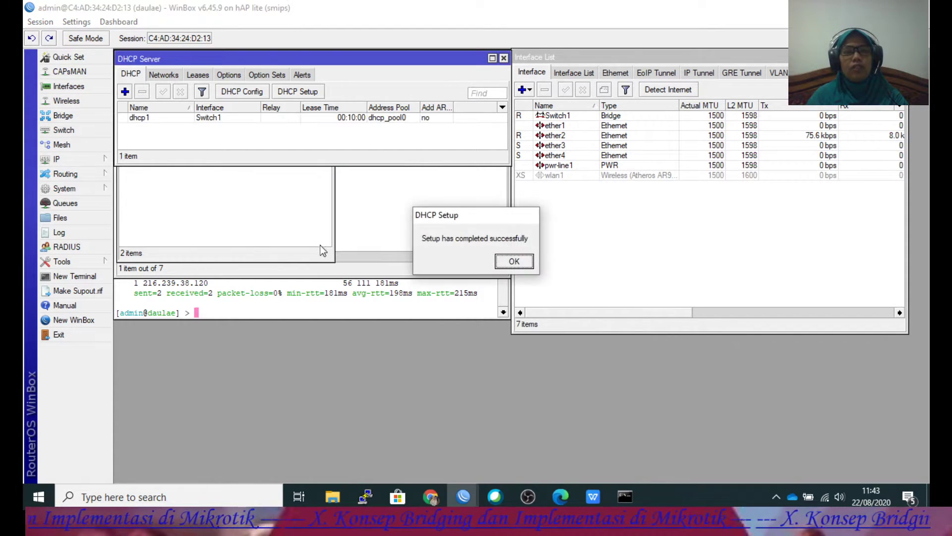
pyautogui.click(514, 261)
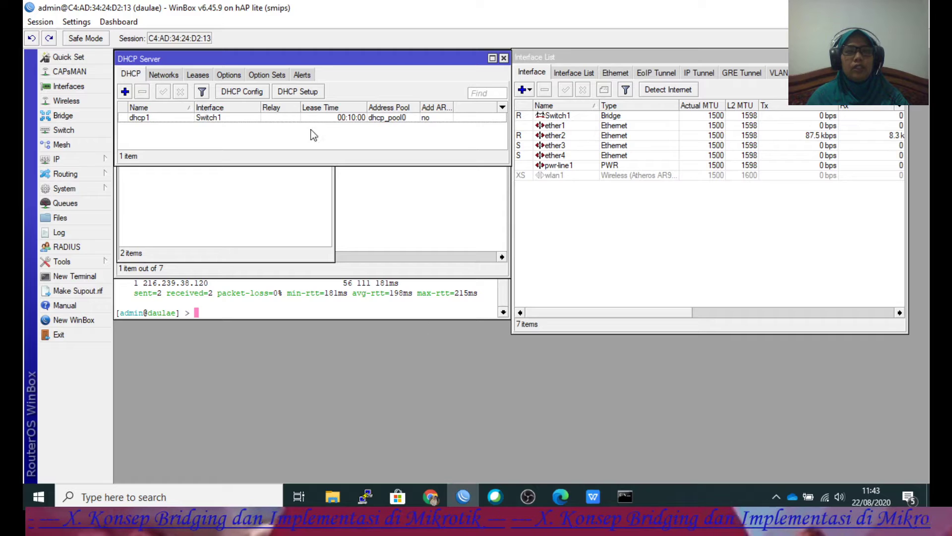
# - Close the Address List, Terminal and Bridge windows, keeping the DHCP Server window open
pyautogui.click(164, 118)
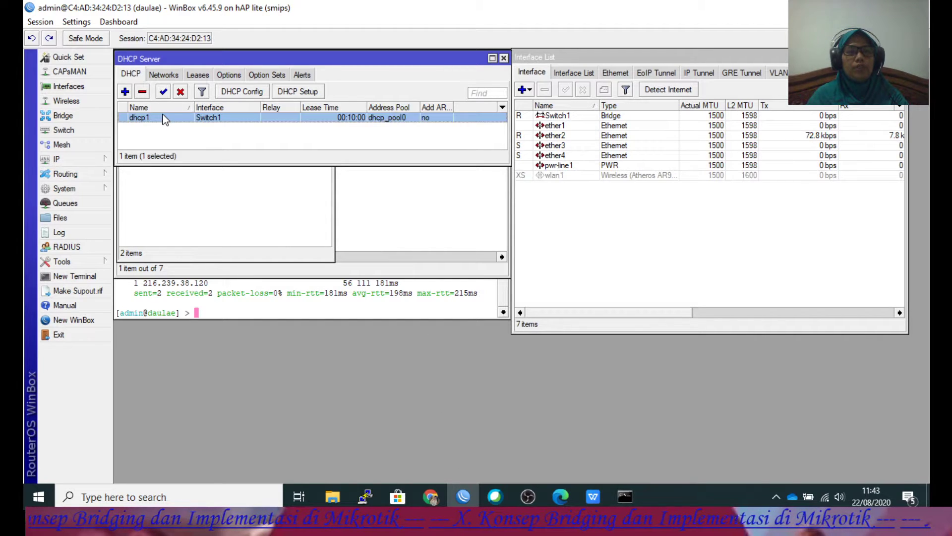
pyautogui.click(230, 217)
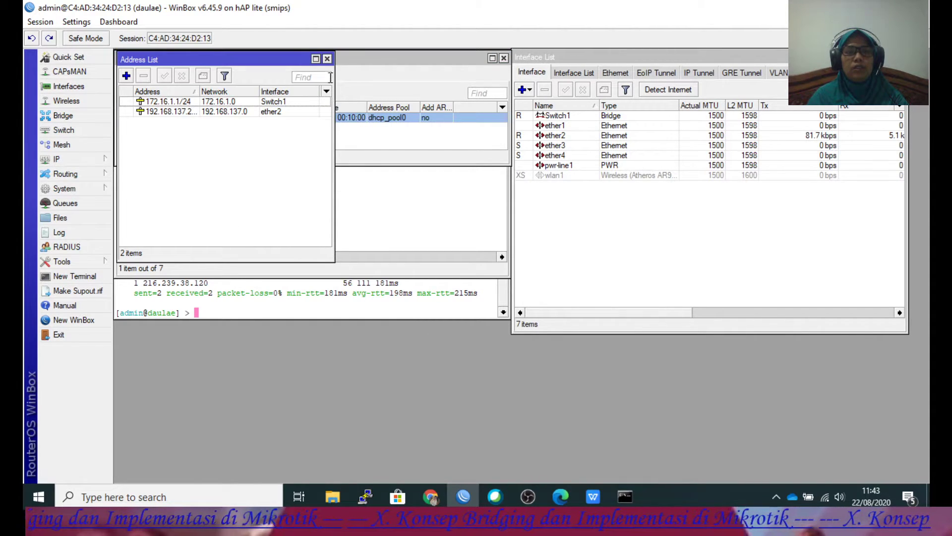
pyautogui.click(328, 58)
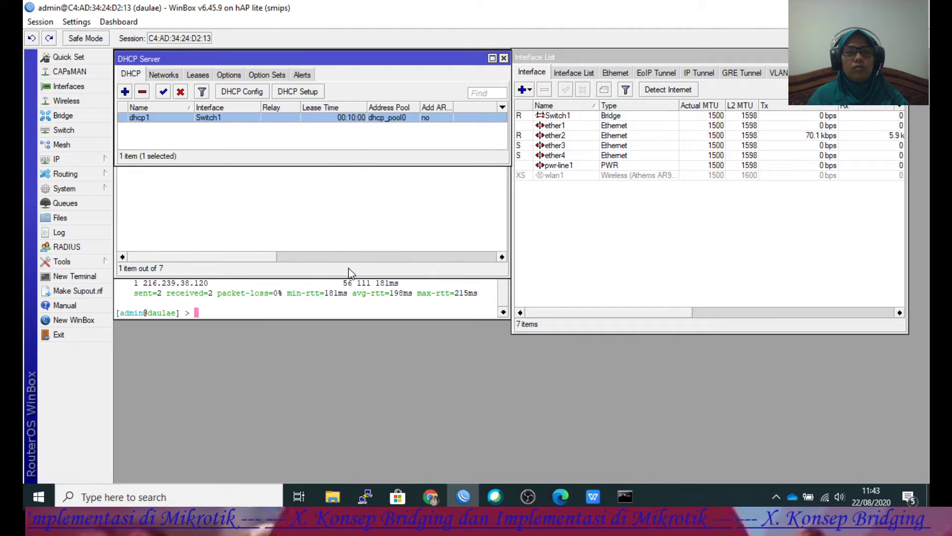
pyautogui.click(349, 299)
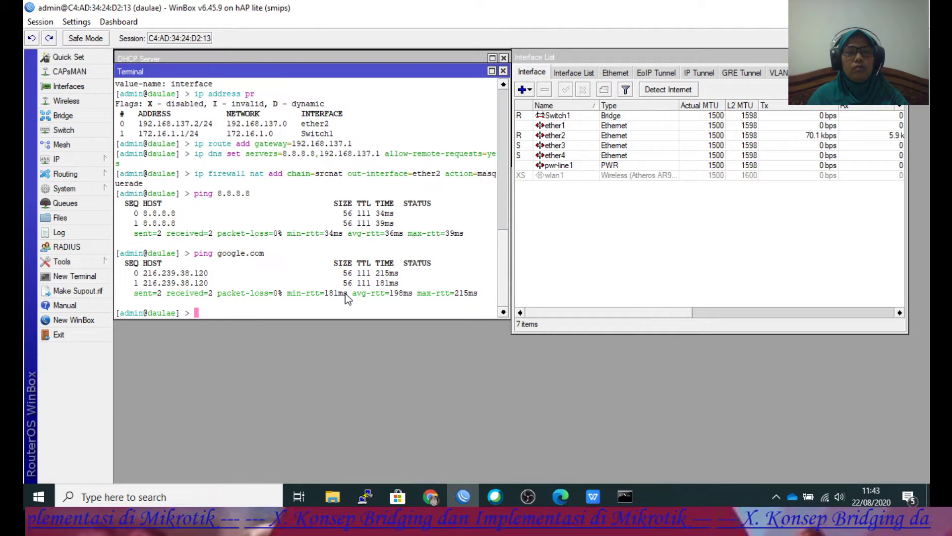
pyautogui.click(503, 71)
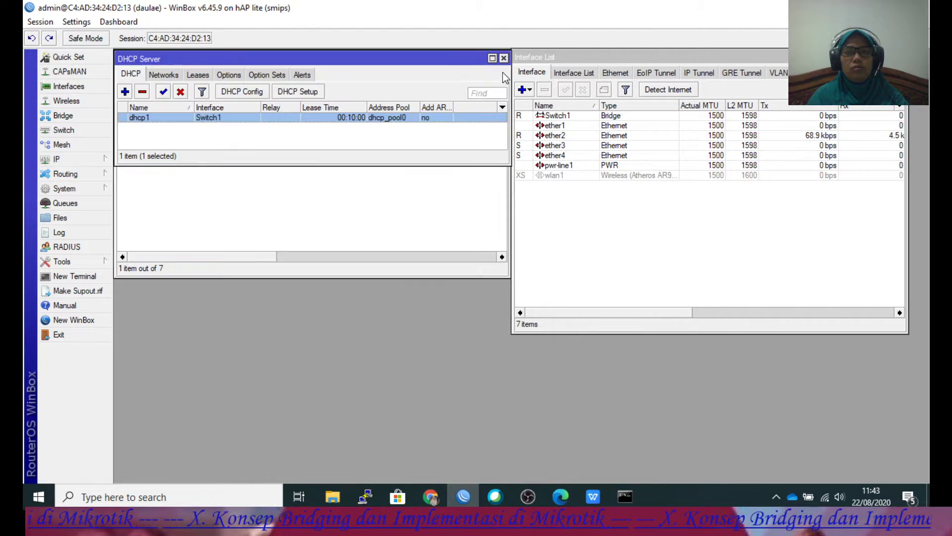
pyautogui.click(428, 175)
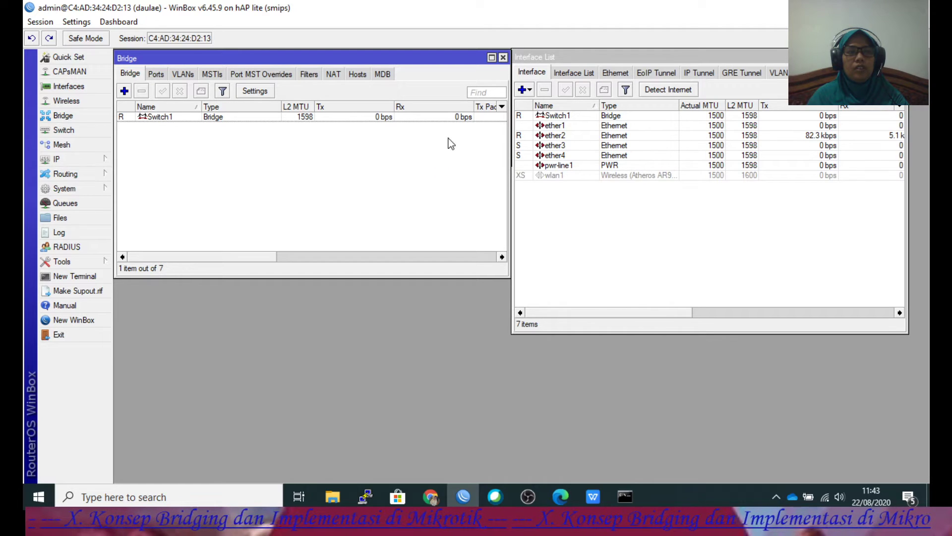
pyautogui.click(503, 57)
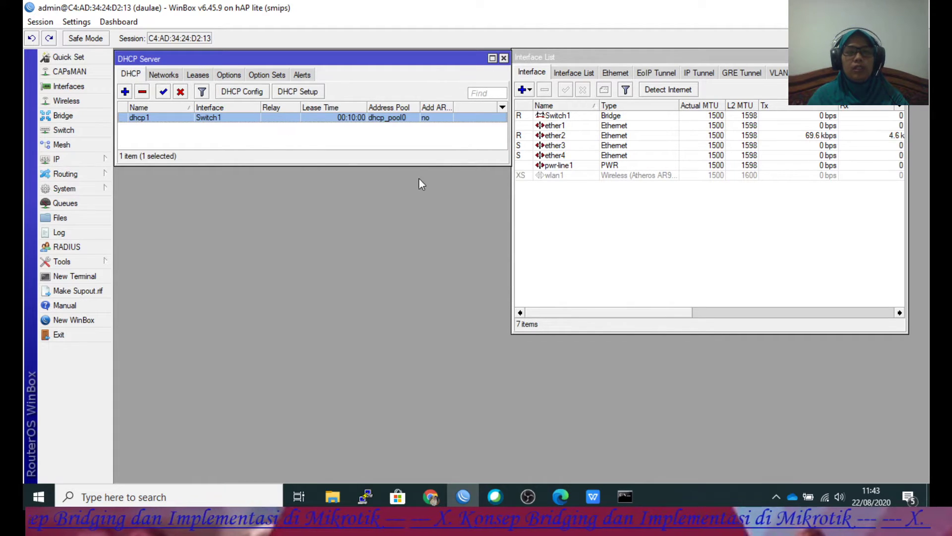
# - Check the DHCP server's networks and leases, and return to its server list
pyautogui.click(163, 74)
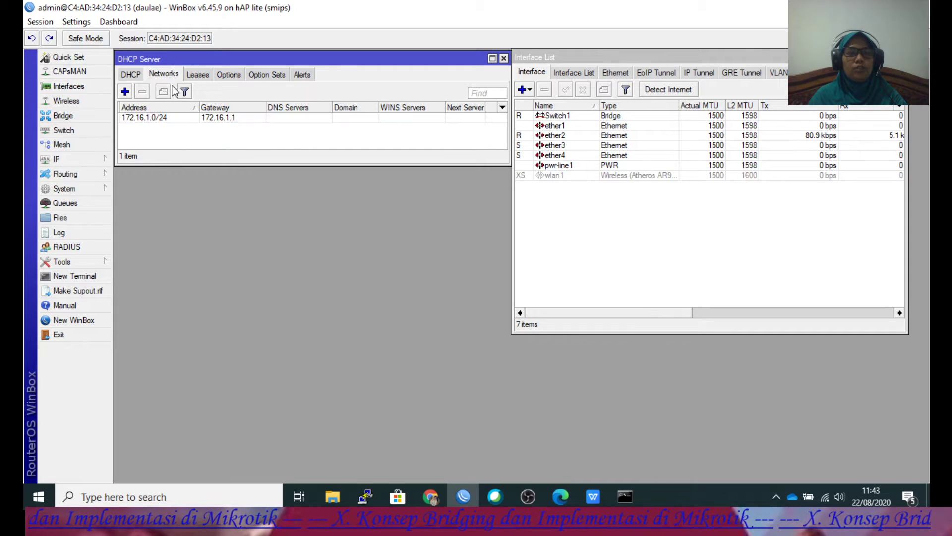
pyautogui.click(199, 75)
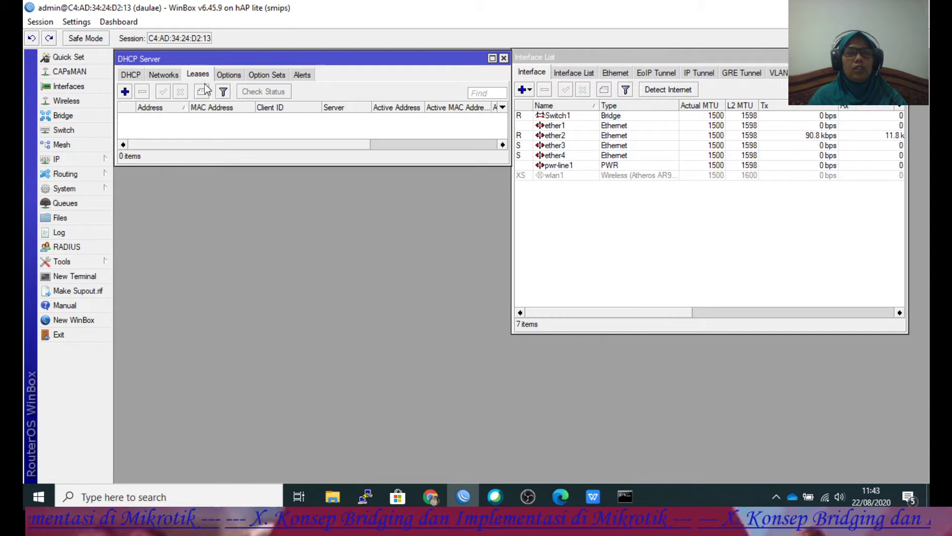
pyautogui.click(130, 77)
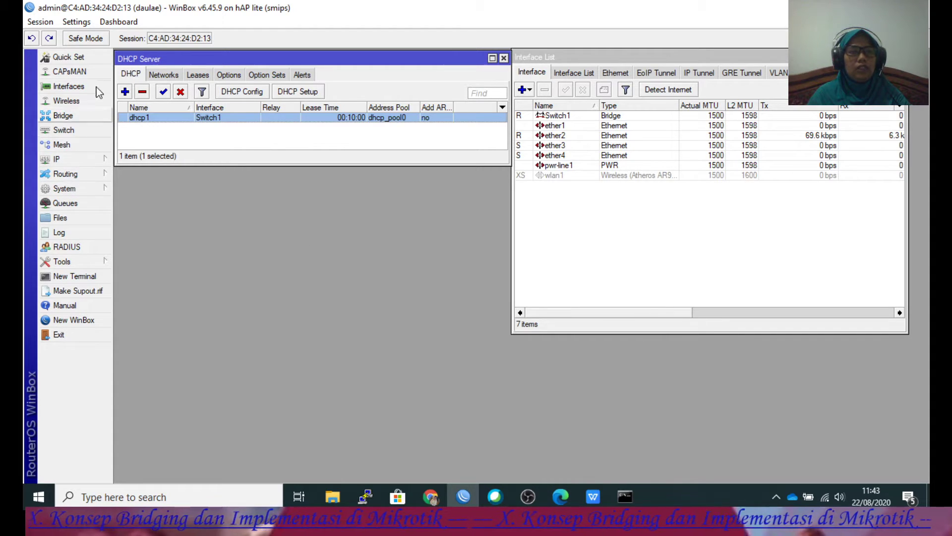
# - Enable the disabled wireless interface wlan1
pyautogui.click(69, 101)
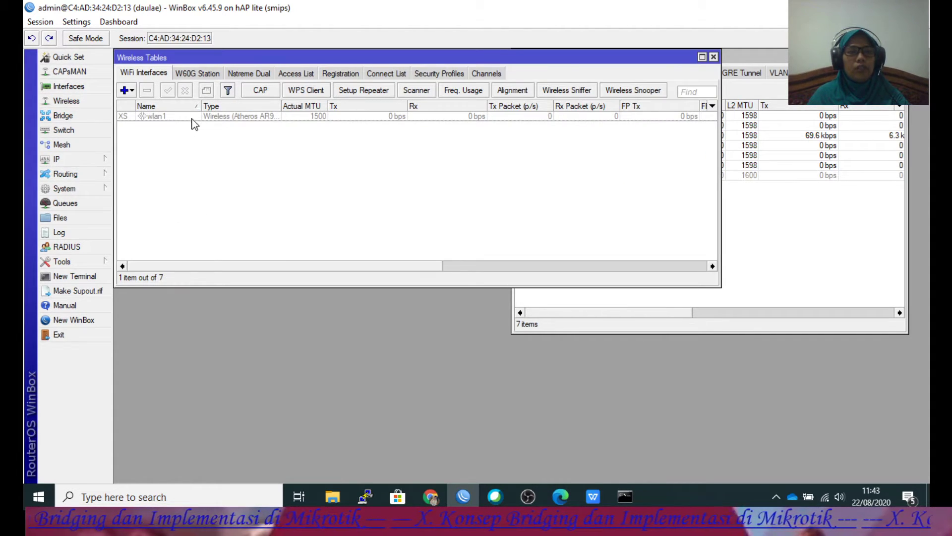
pyautogui.click(183, 116)
pyautogui.click(169, 92)
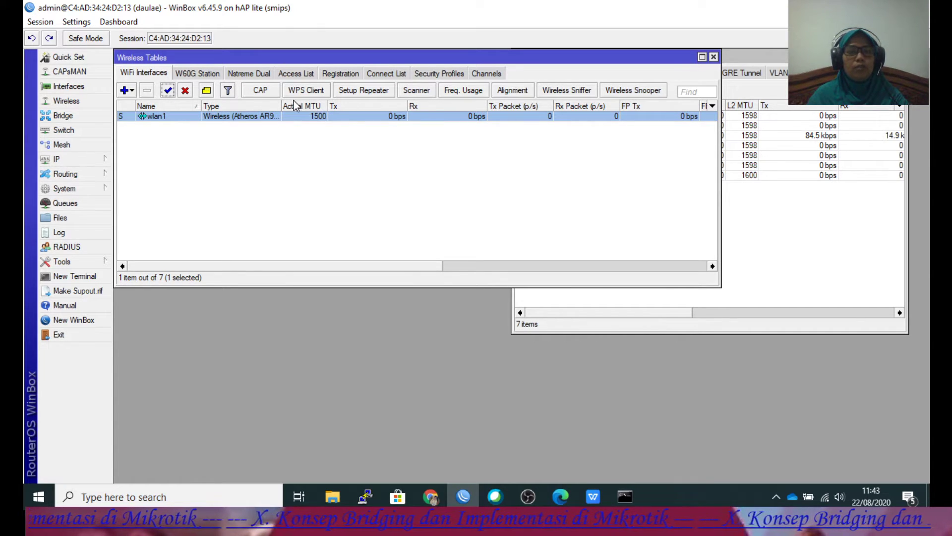
# - Open the wlan1 interface settings and set its wireless mode to ap bridge
pyautogui.doubleClick(307, 120)
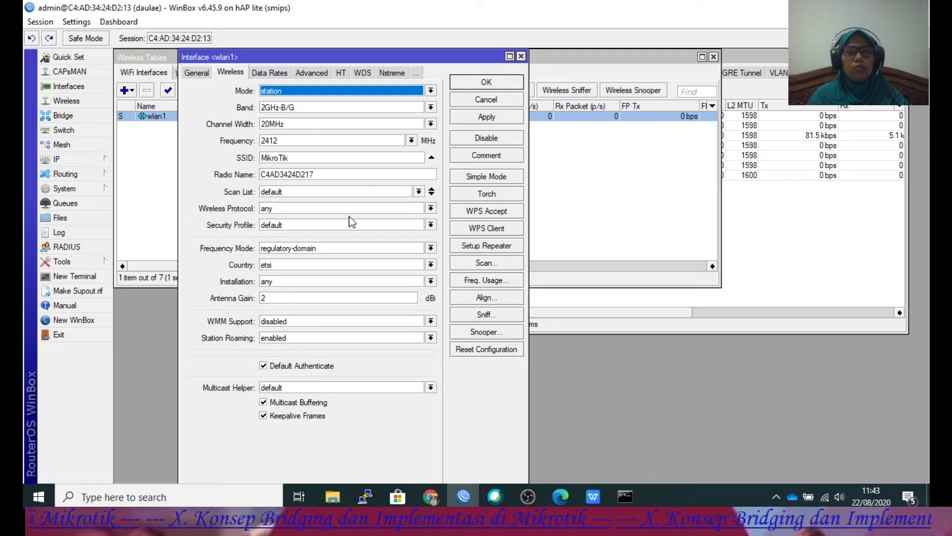
pyautogui.click(349, 158)
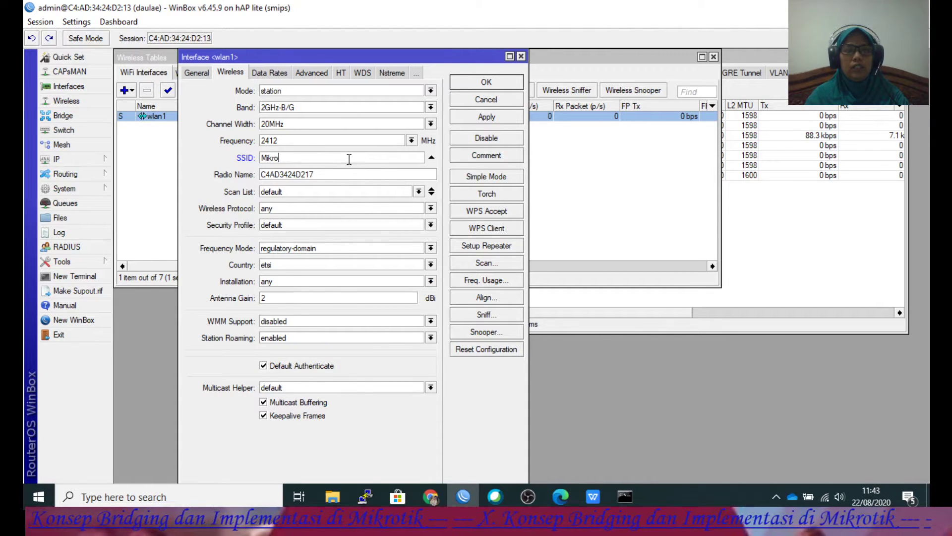
pyautogui.click(400, 91)
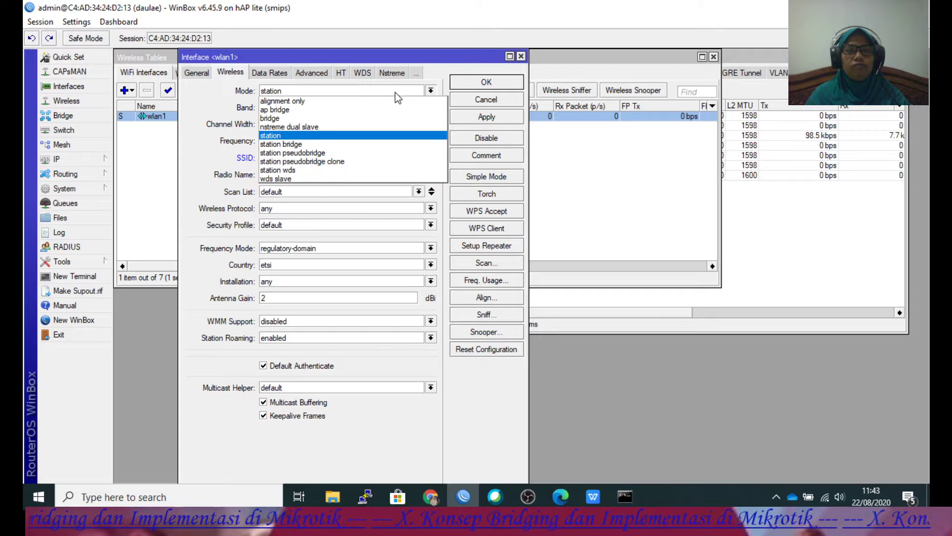
pyautogui.click(298, 110)
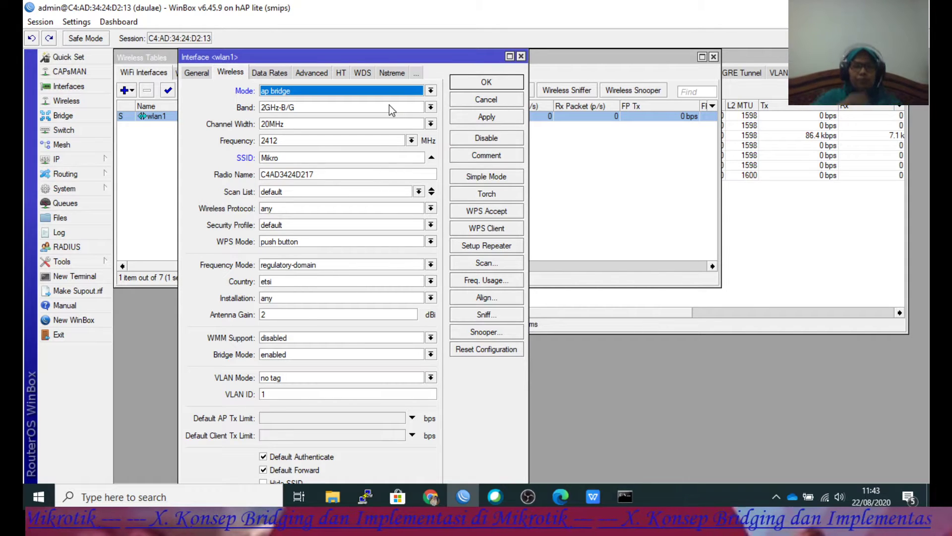
# - Look through wlan1's wireless modes, switching to station and back to ap bridge
pyautogui.click(406, 90)
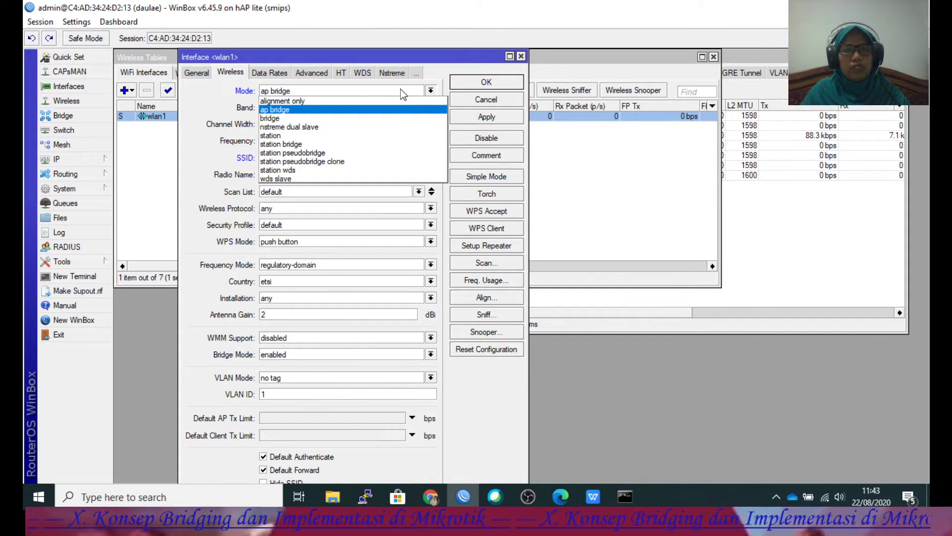
pyautogui.click(400, 89)
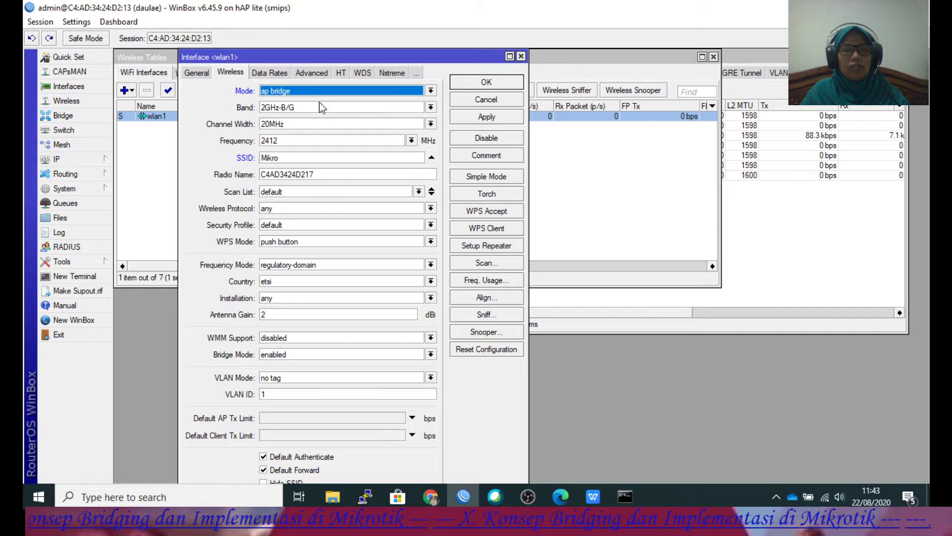
pyautogui.click(328, 91)
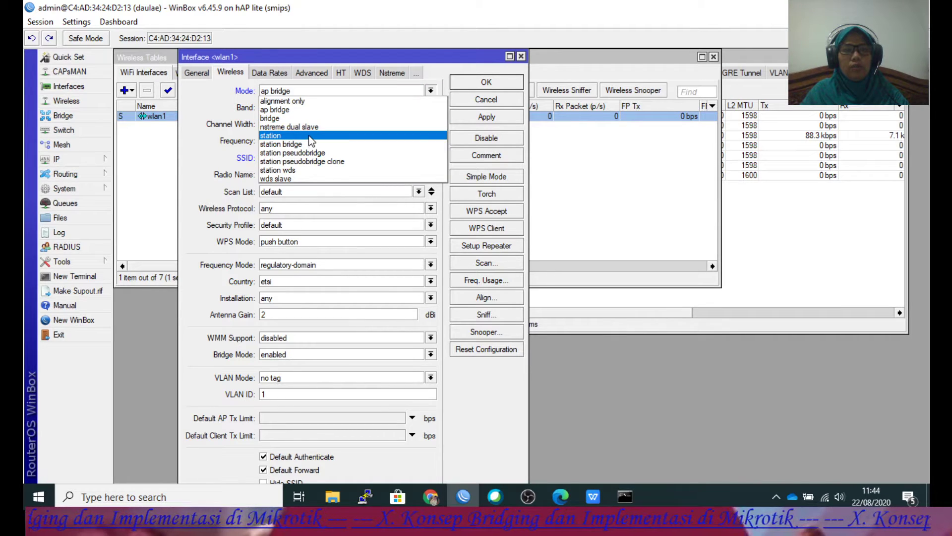
pyautogui.click(311, 137)
pyautogui.click(324, 91)
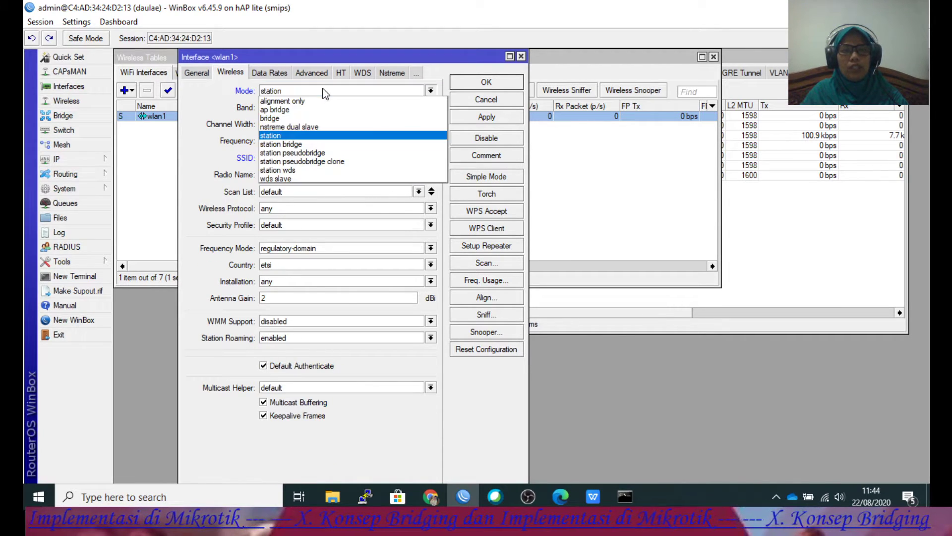
pyautogui.click(293, 111)
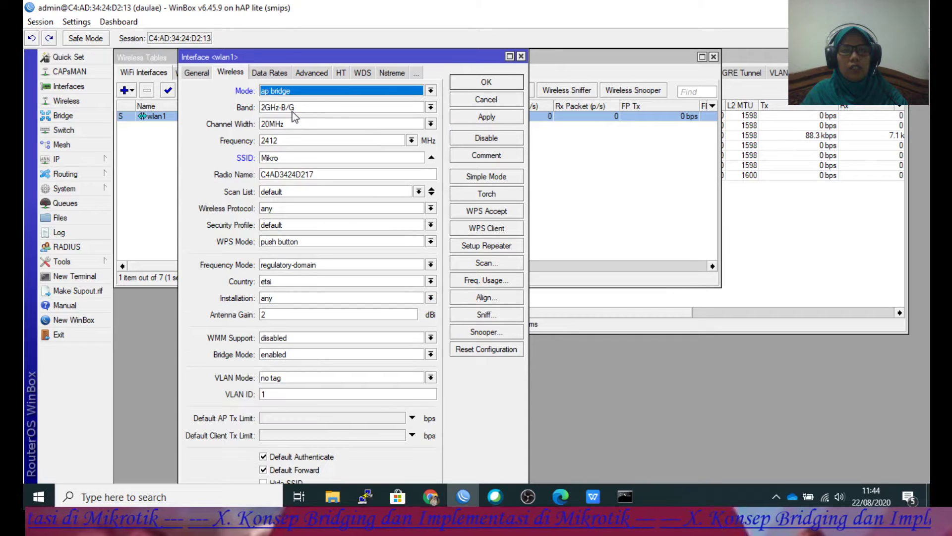
# - Set the wlan1 SSID to SMKN1oke, apply the wireless settings and close the interface dialog
pyautogui.click(289, 159)
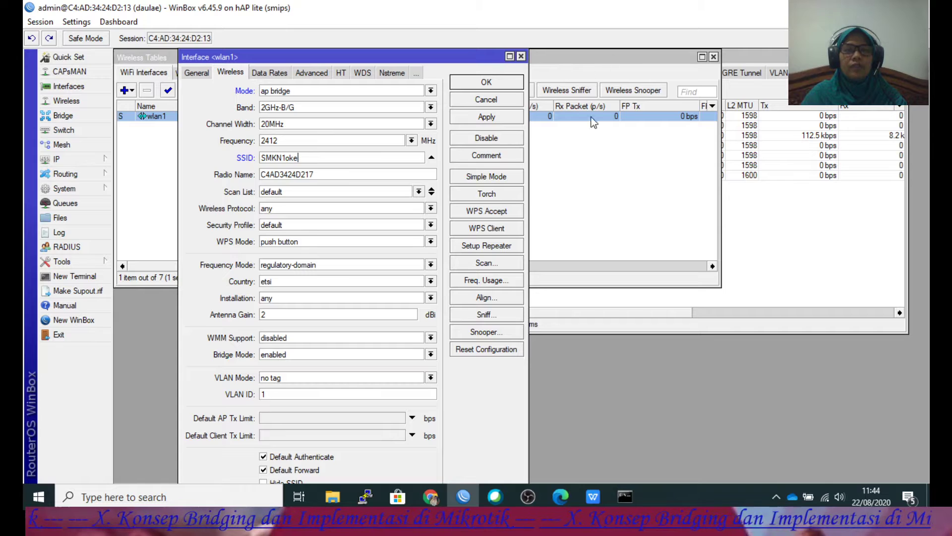
pyautogui.click(497, 119)
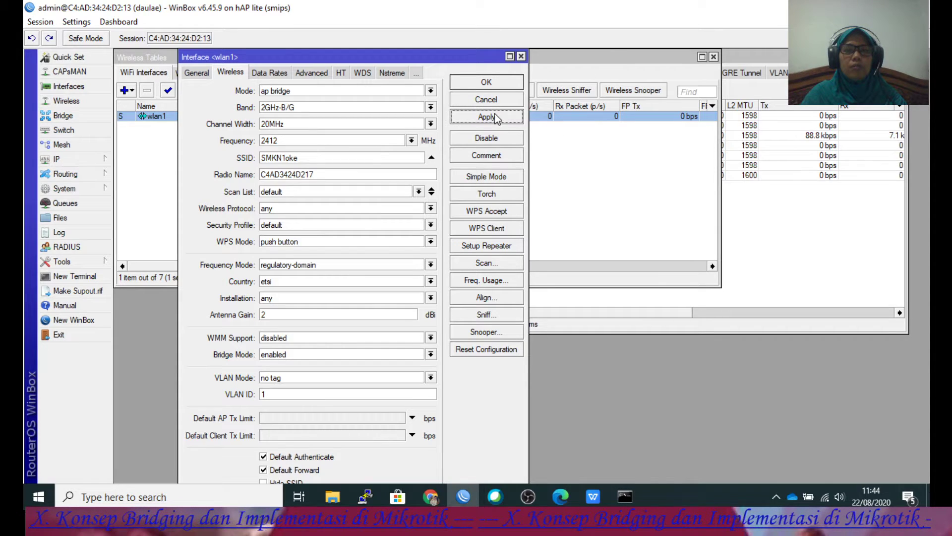
pyautogui.click(472, 83)
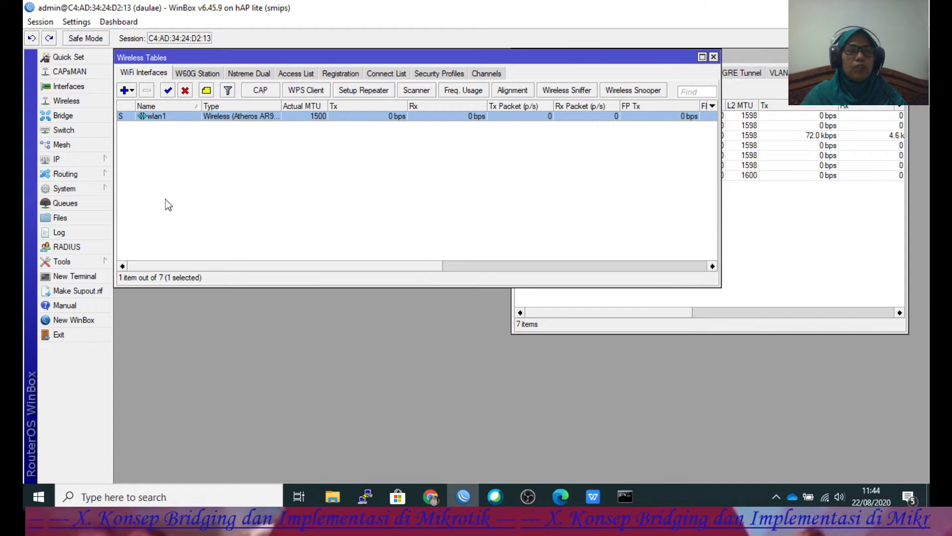
# - Switch to the bridging guide PDF in WPS Office and read through instructions 10 to 13, up to the interface list example
pyautogui.click(67, 158)
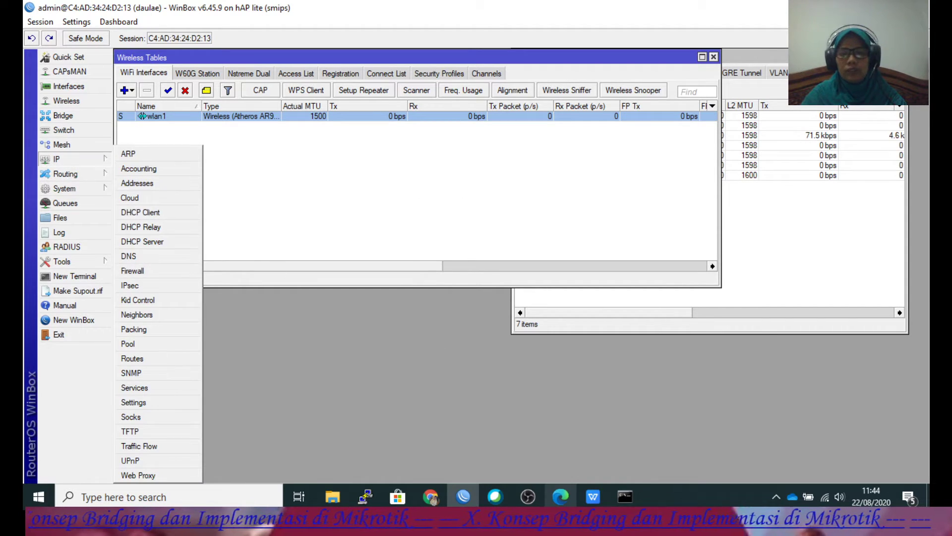
pyautogui.click(595, 495)
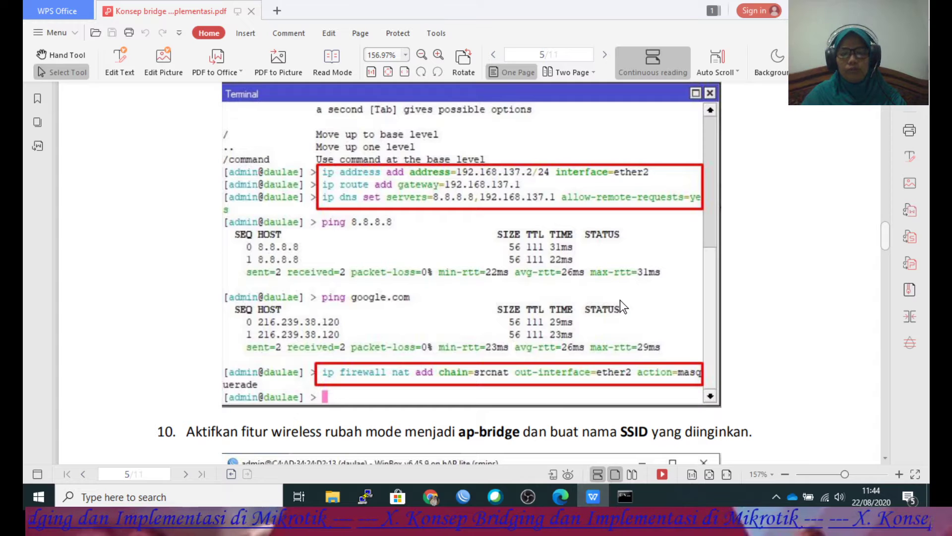
pyautogui.scroll(-1, 620, 300)
pyautogui.scroll(-6, 620, 299)
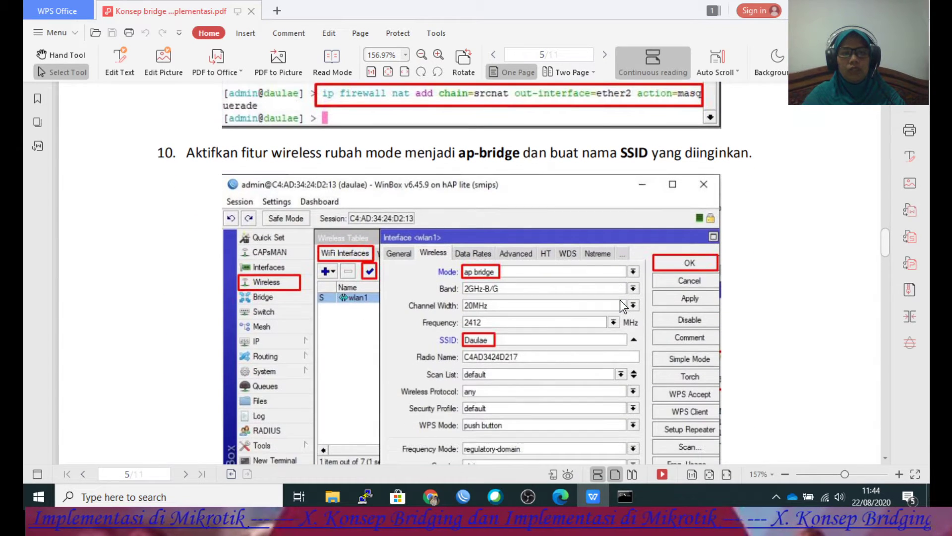
pyautogui.scroll(-4, 620, 300)
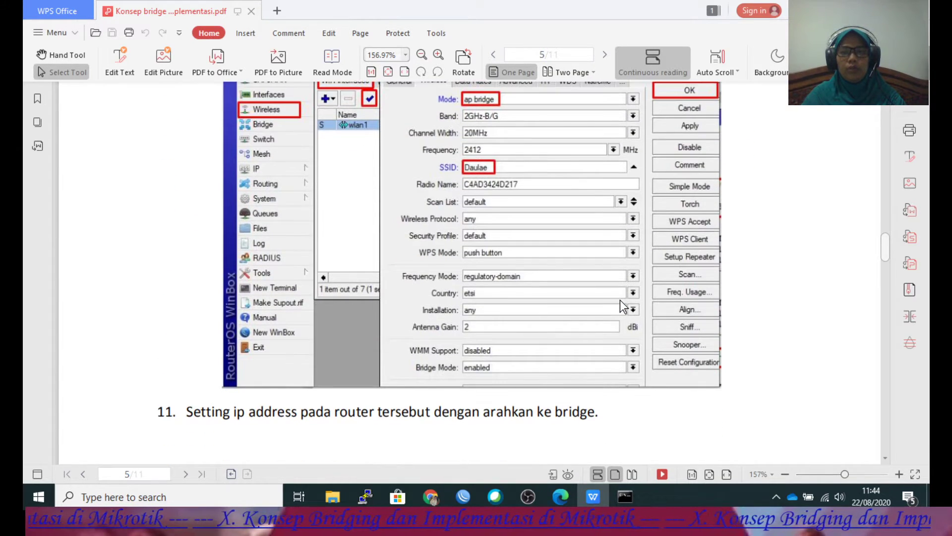
pyautogui.scroll(-7, 620, 300)
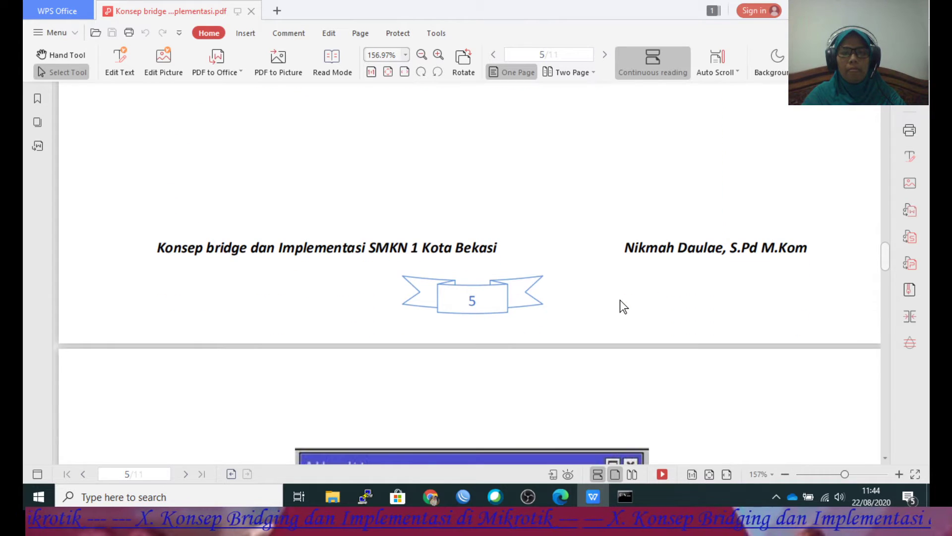
pyautogui.scroll(-4, 620, 300)
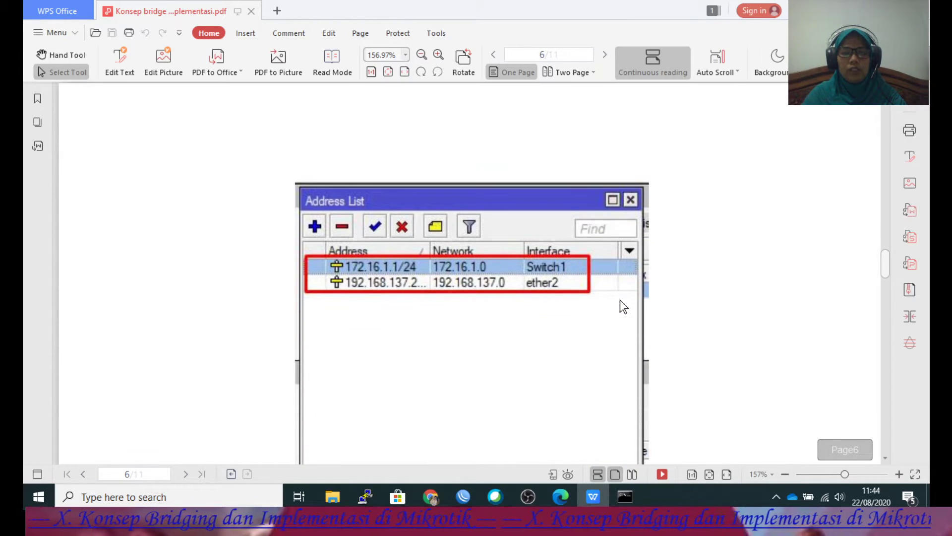
pyautogui.scroll(-6, 620, 300)
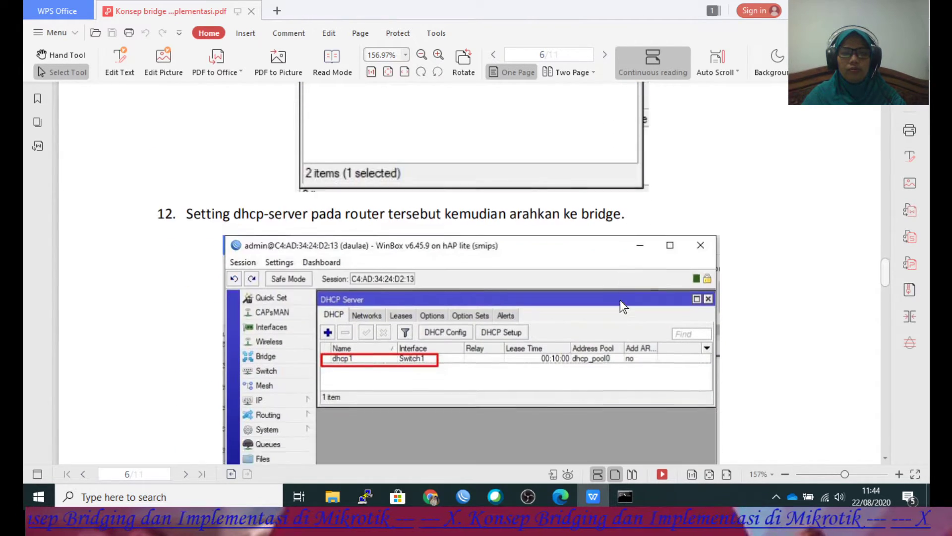
pyautogui.scroll(-8, 620, 300)
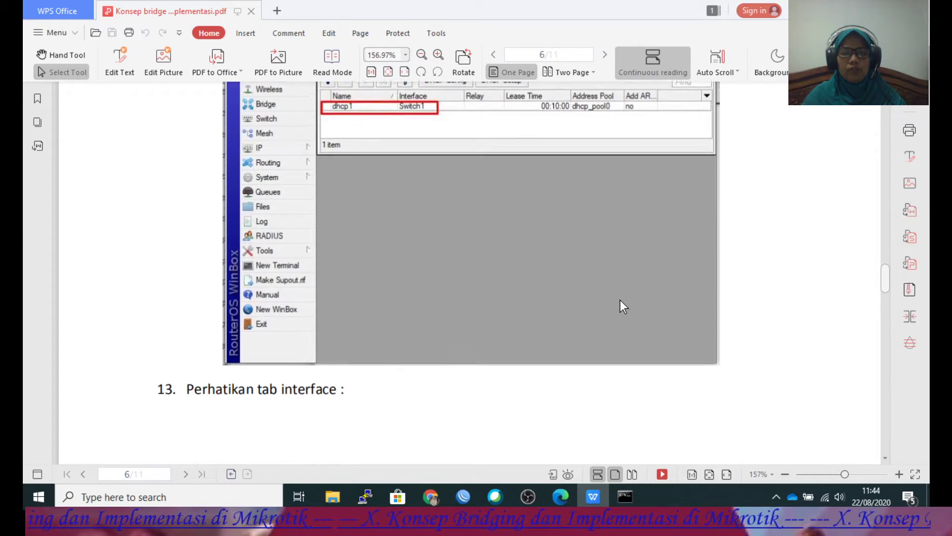
pyautogui.scroll(-8, 620, 300)
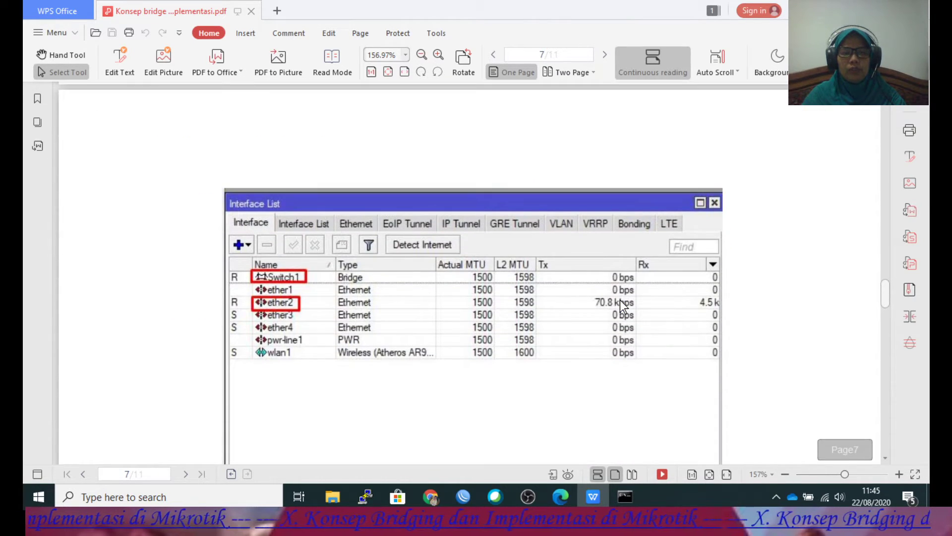
pyautogui.scroll(-2, 620, 300)
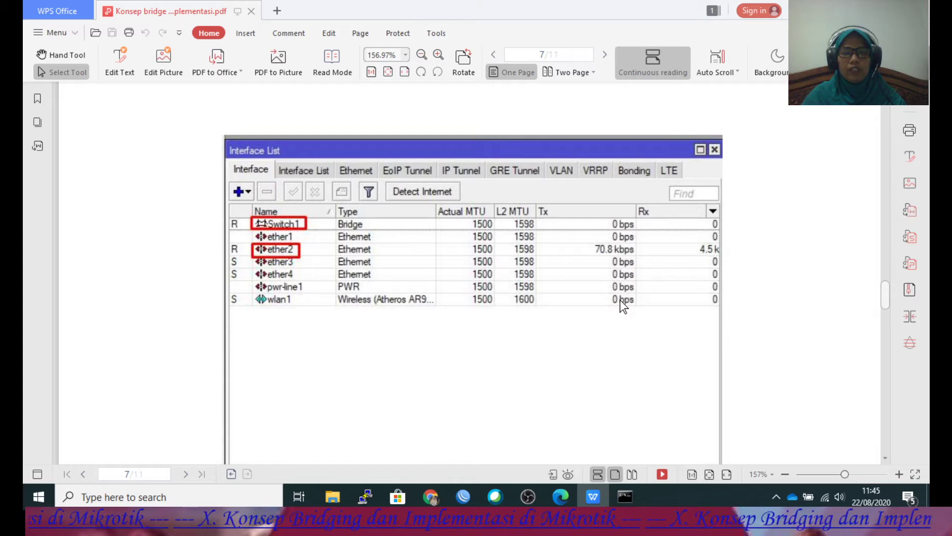
# - Switch back to WinBox and bring up the interface list to check the status of the router's interfaces
pyautogui.click(462, 498)
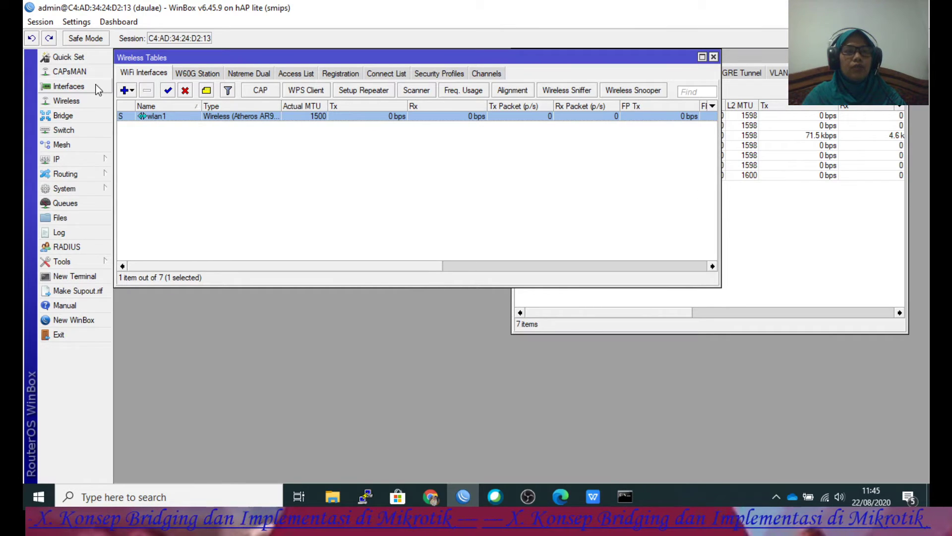
pyautogui.click(68, 86)
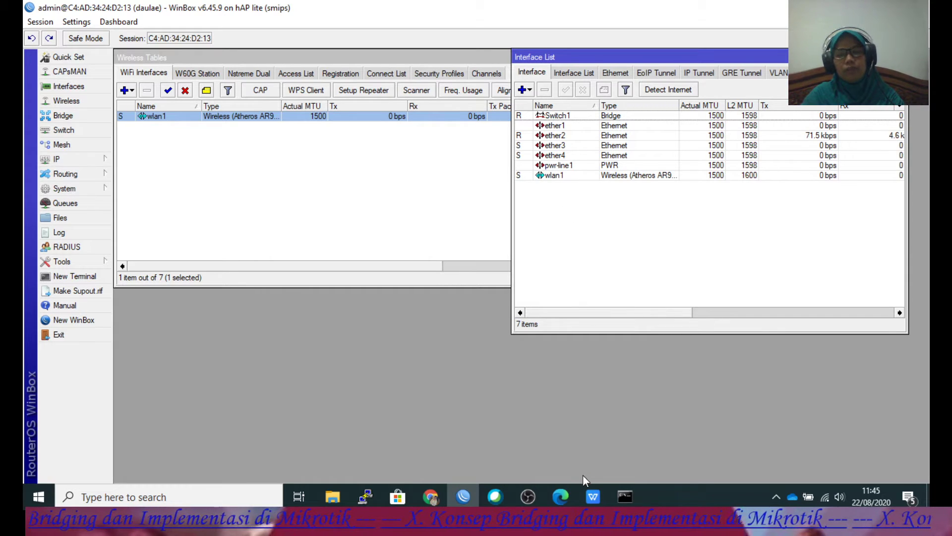
# - Return to the PDF guide and read the Verifikasi section on moving the cable to ether3 and obtaining the laptop's IP address
pyautogui.moveTo(593, 496)
pyautogui.click(590, 436)
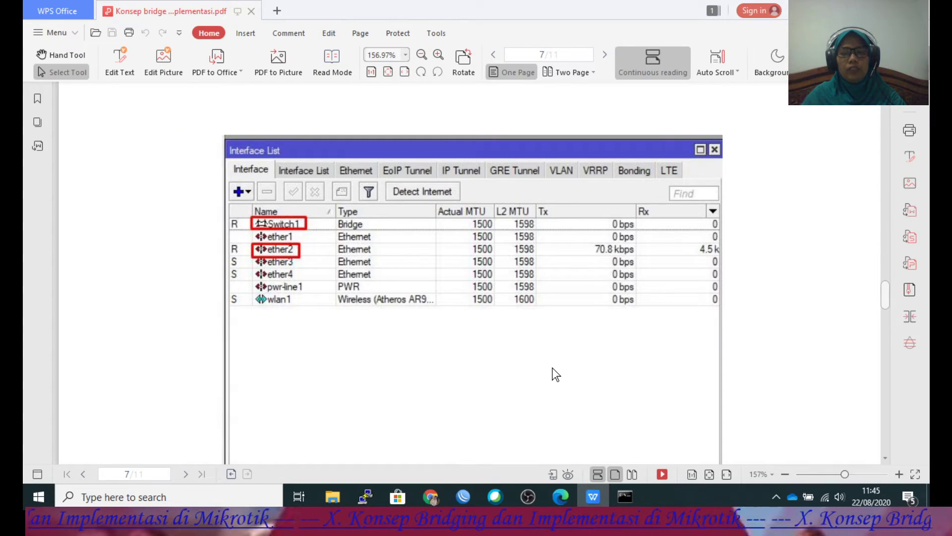
pyautogui.scroll(-5, 556, 375)
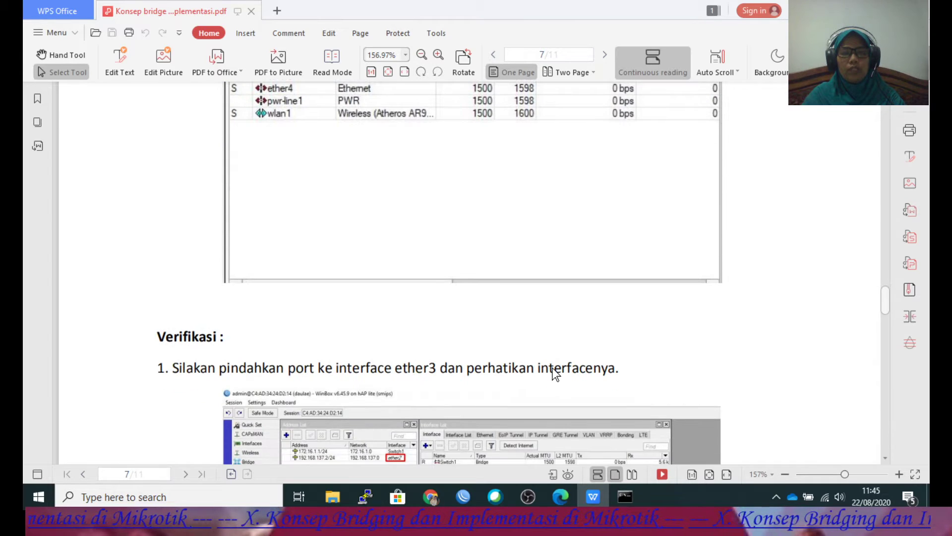
pyautogui.scroll(-5, 554, 375)
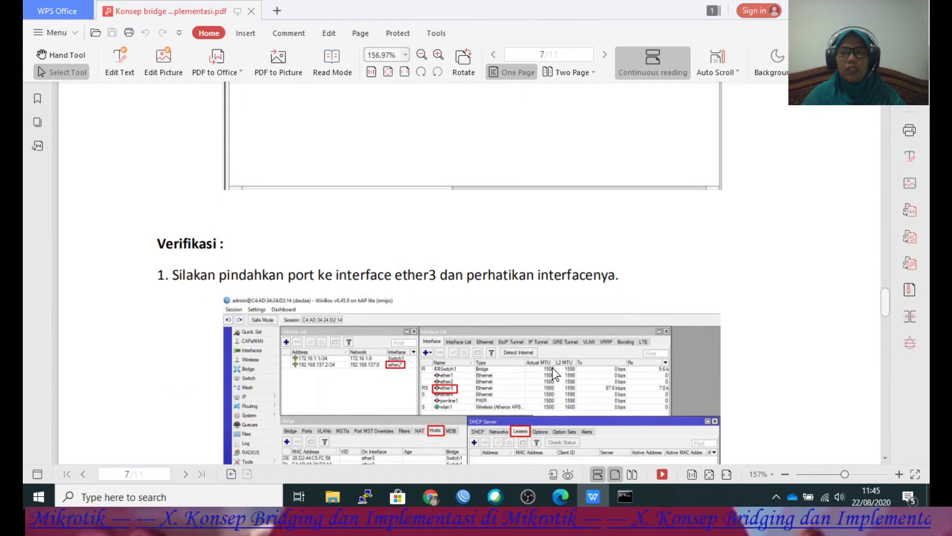
pyautogui.scroll(-3, 553, 368)
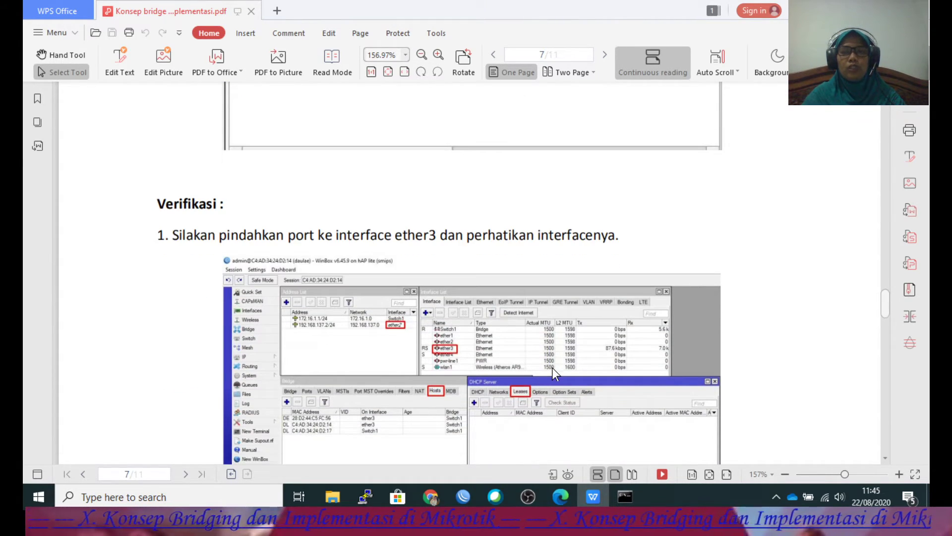
pyautogui.scroll(-2, 552, 368)
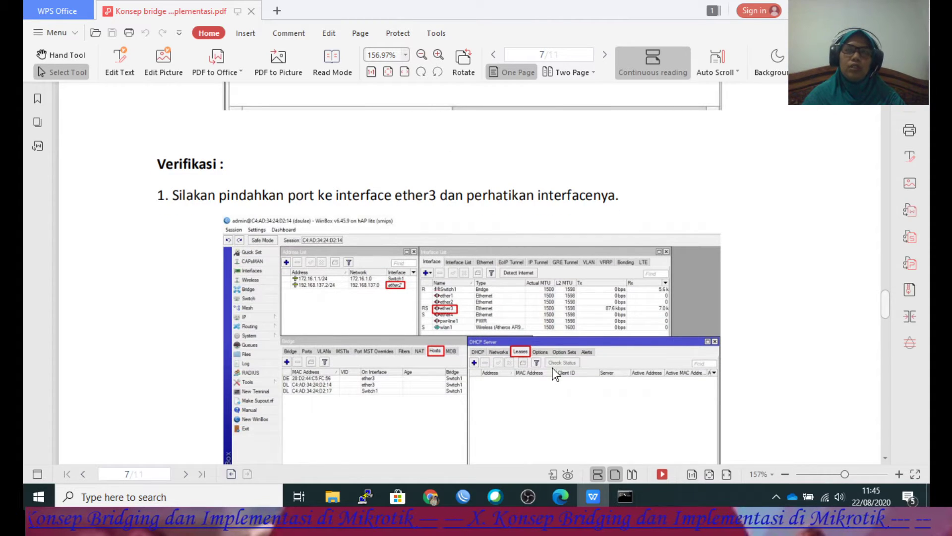
pyautogui.scroll(-2, 552, 368)
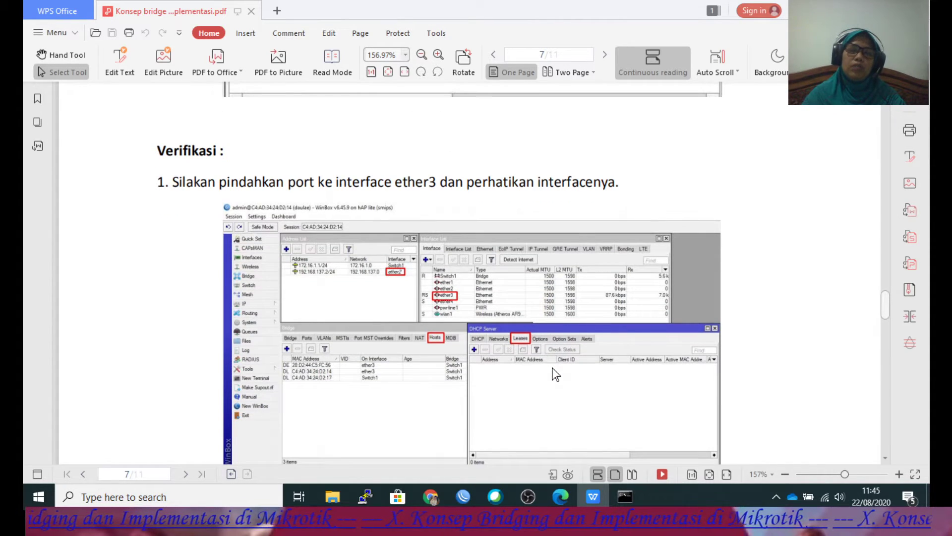
pyautogui.scroll(-4, 553, 368)
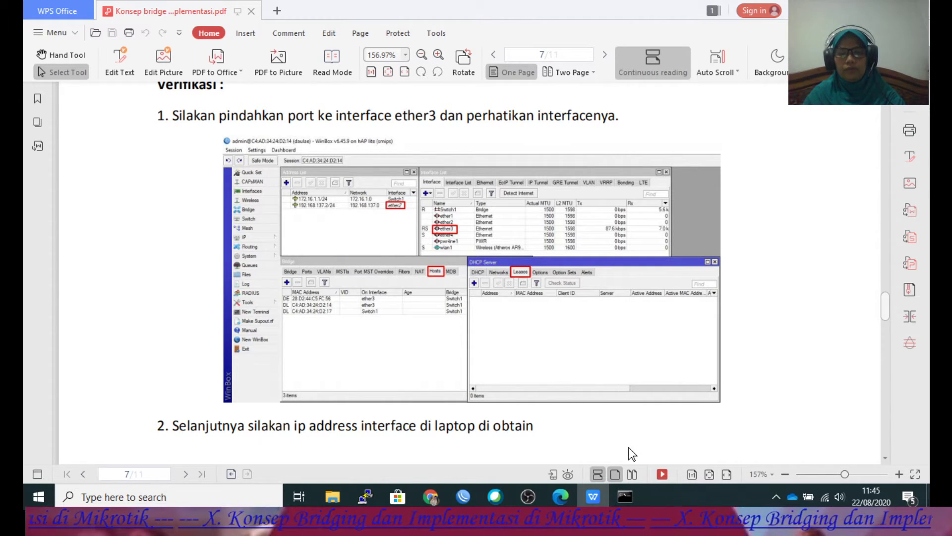
# - Switch to WinBox and try to reconnect to router C4:AD:34:24:D2:13
pyautogui.click(462, 495)
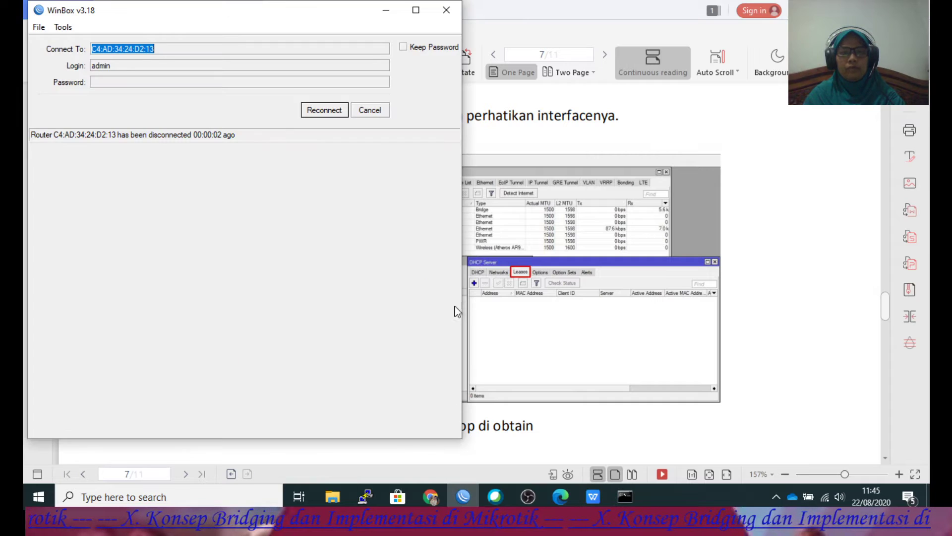
pyautogui.click(330, 110)
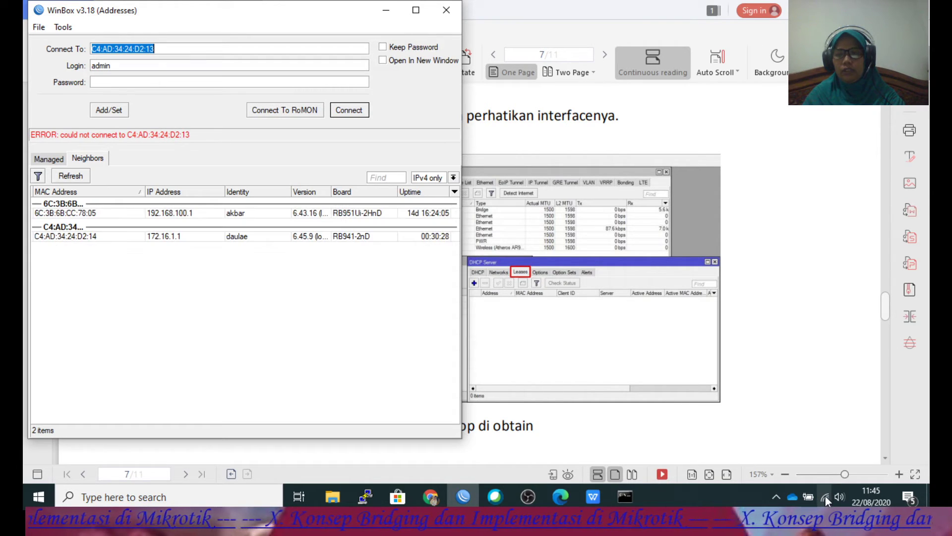
# - Open the Windows Network Connections window from the network settings, close Settings and minimize the connections window
pyautogui.rightClick(825, 496)
pyautogui.click(816, 479)
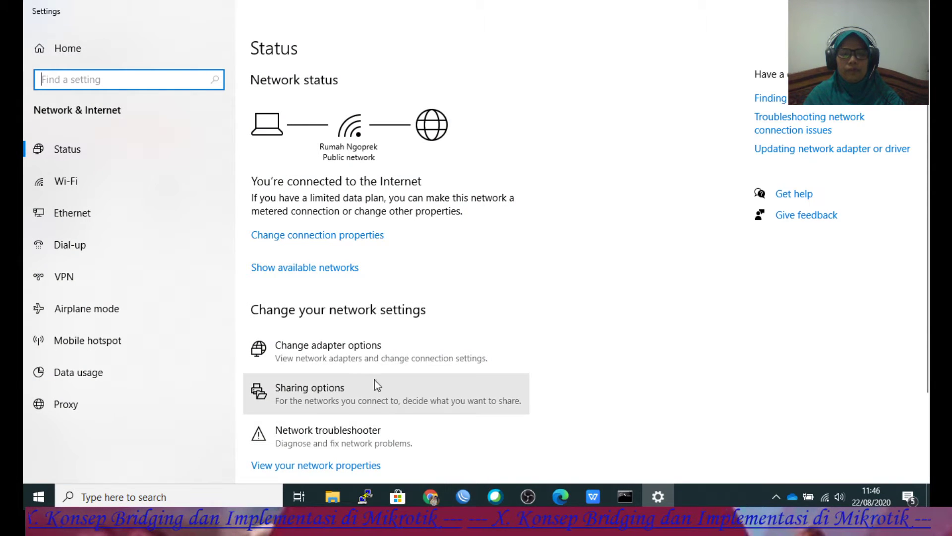
pyautogui.click(330, 345)
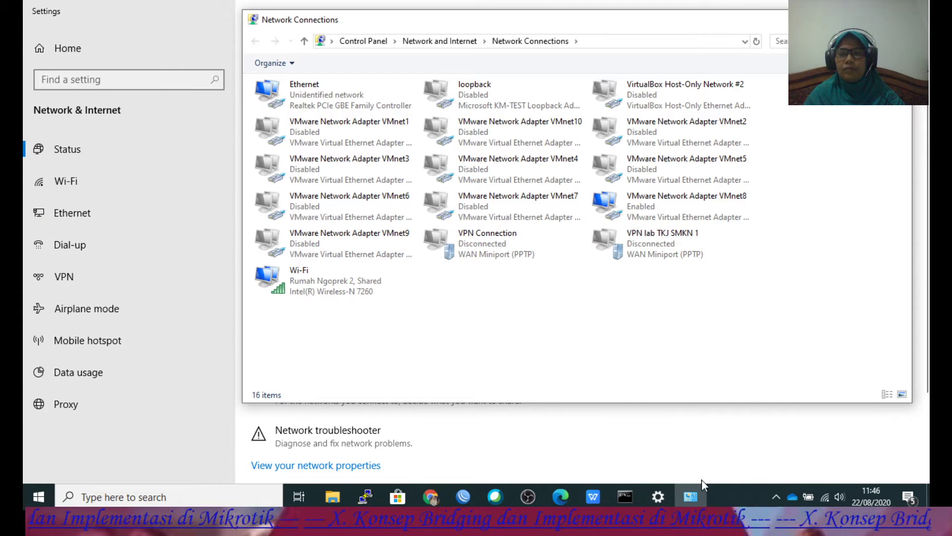
pyautogui.click(728, 440)
pyautogui.click(914, 9)
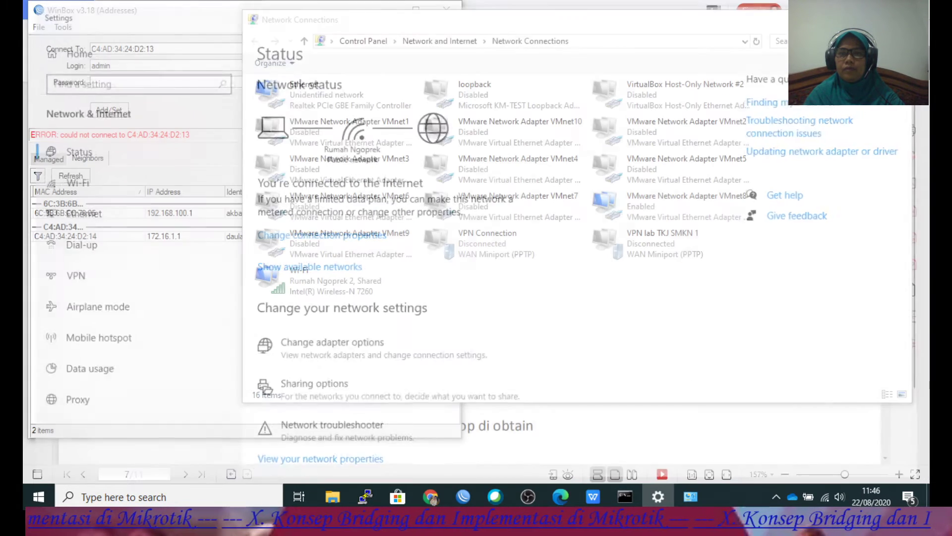
pyautogui.click(836, 19)
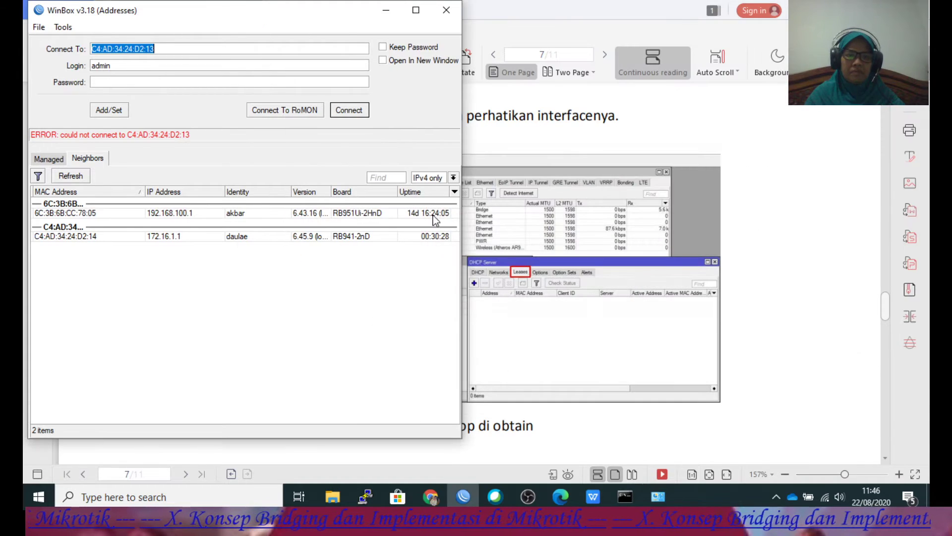
# - Connect to the neighbouring router C4:AD:34:24:D2:14 at 172.16.1.1 and open its interface list
pyautogui.click(140, 236)
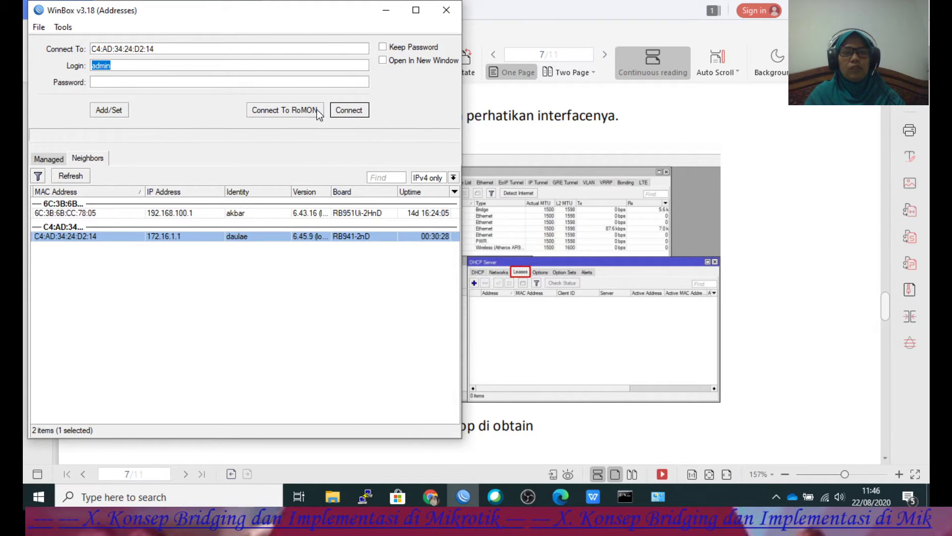
pyautogui.click(345, 112)
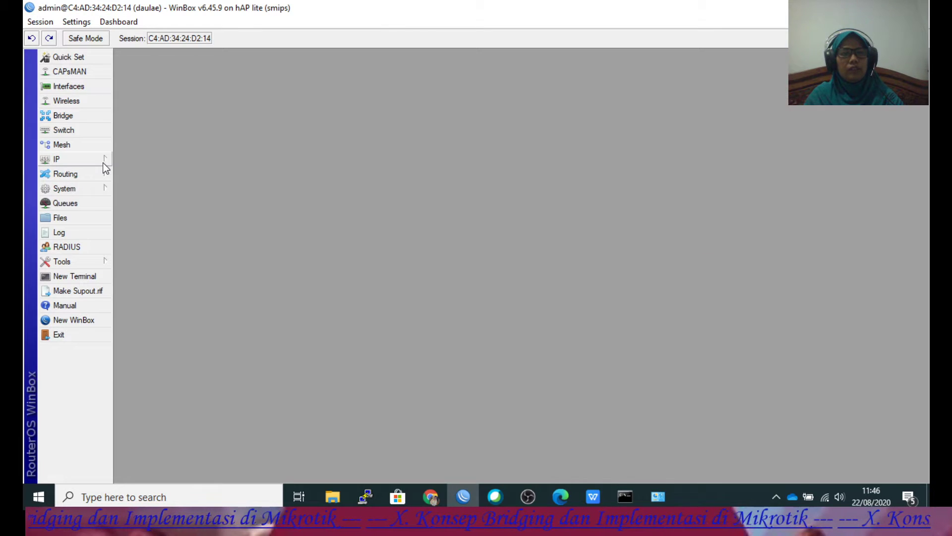
pyautogui.click(93, 87)
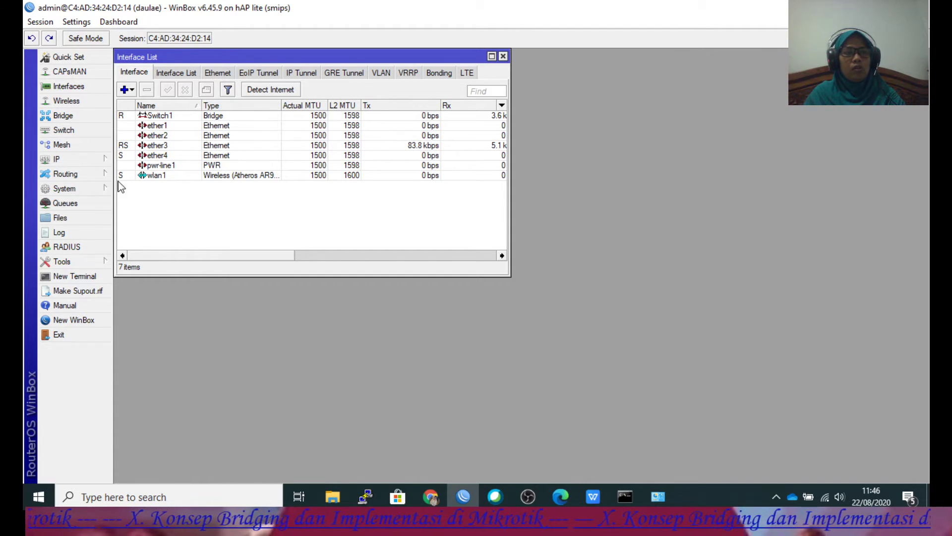
# - Open the DHCP server's leases and place the window just below the rows of the interface list
pyautogui.click(77, 161)
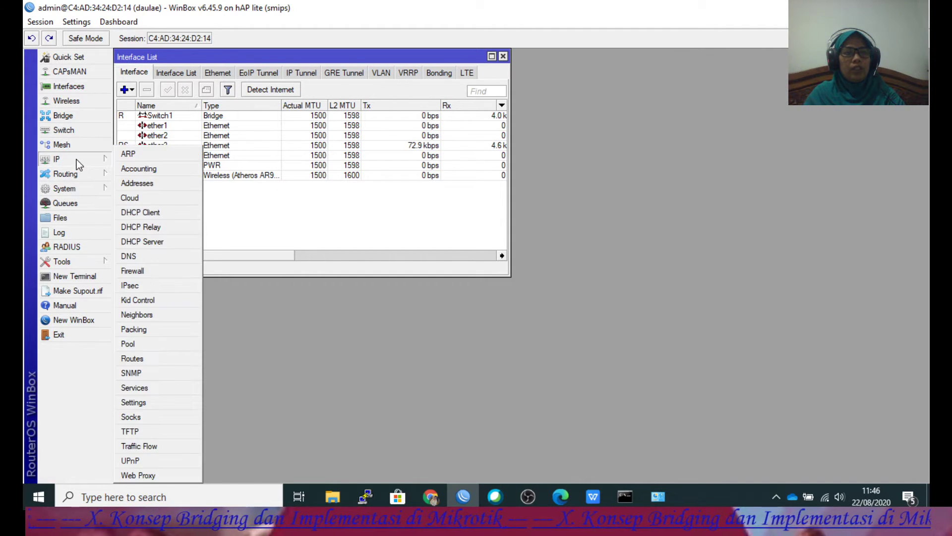
pyautogui.click(141, 244)
pyautogui.click(211, 280)
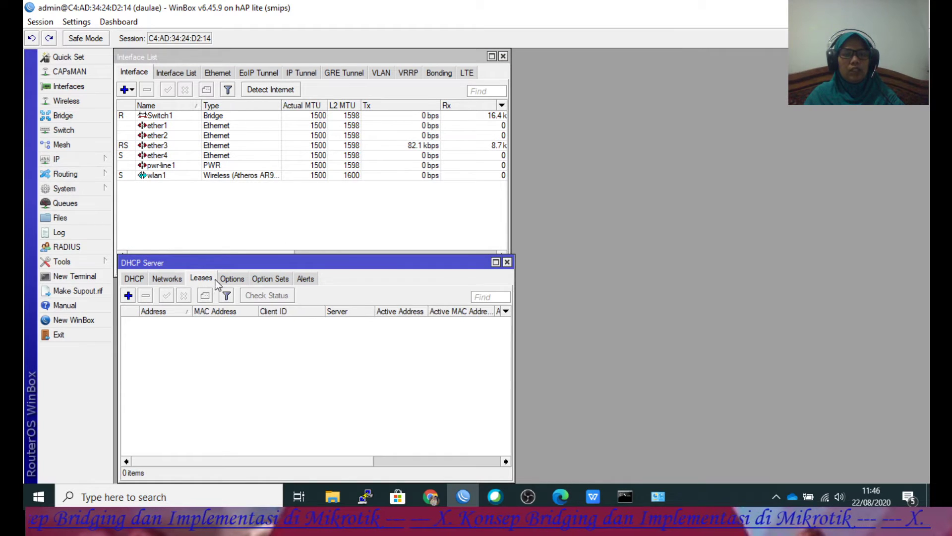
pyautogui.moveTo(264, 256); pyautogui.dragTo(262, 193)
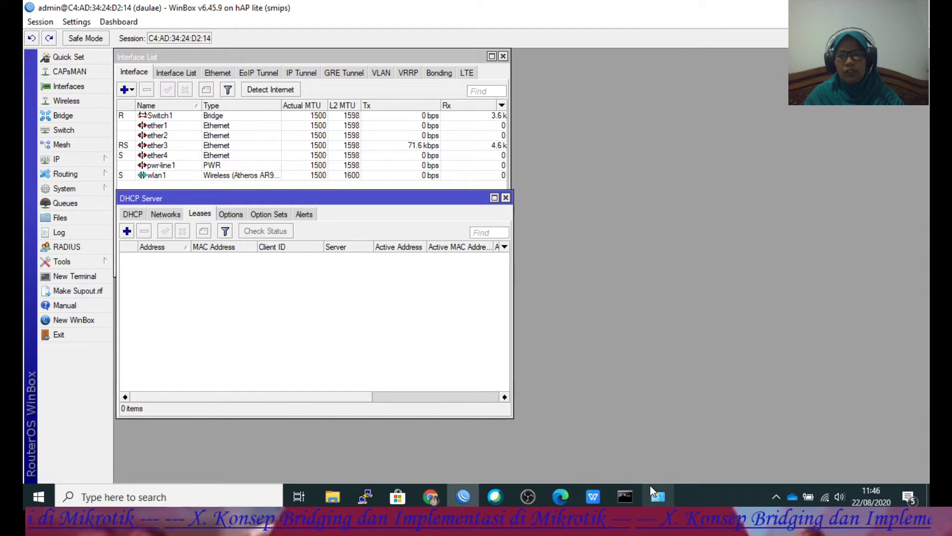
# - Set the laptop's Ethernet adapter to obtain its IPv4 address and DNS server address automatically
pyautogui.click(658, 496)
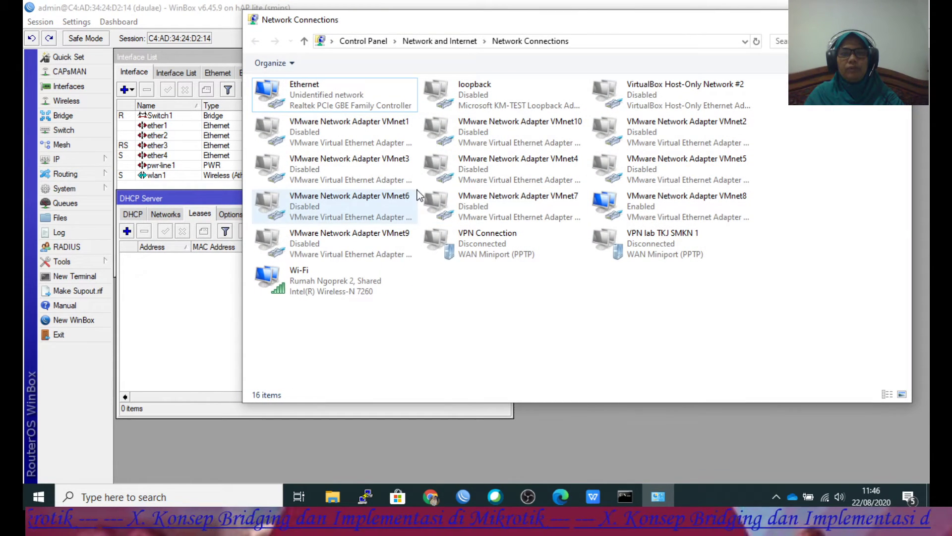
pyautogui.click(361, 105)
pyautogui.rightClick(363, 105)
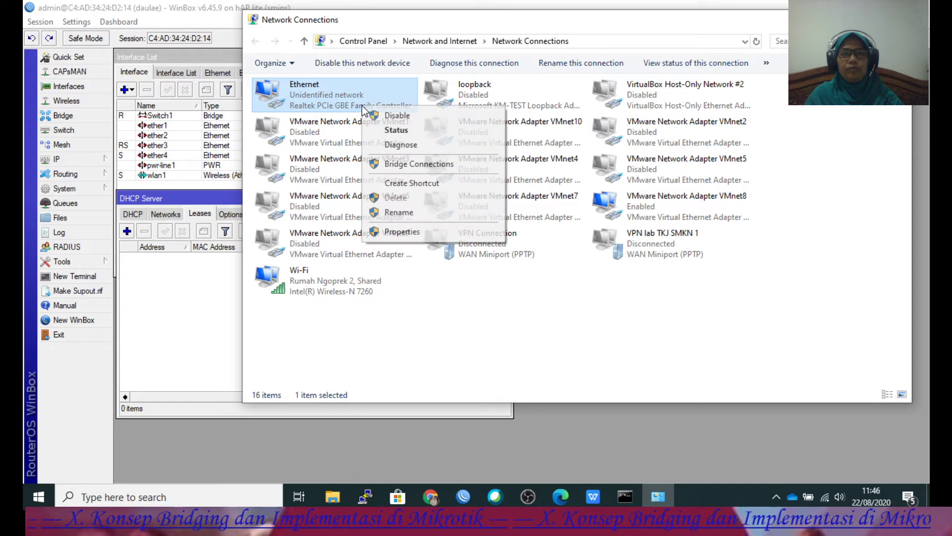
pyautogui.click(401, 236)
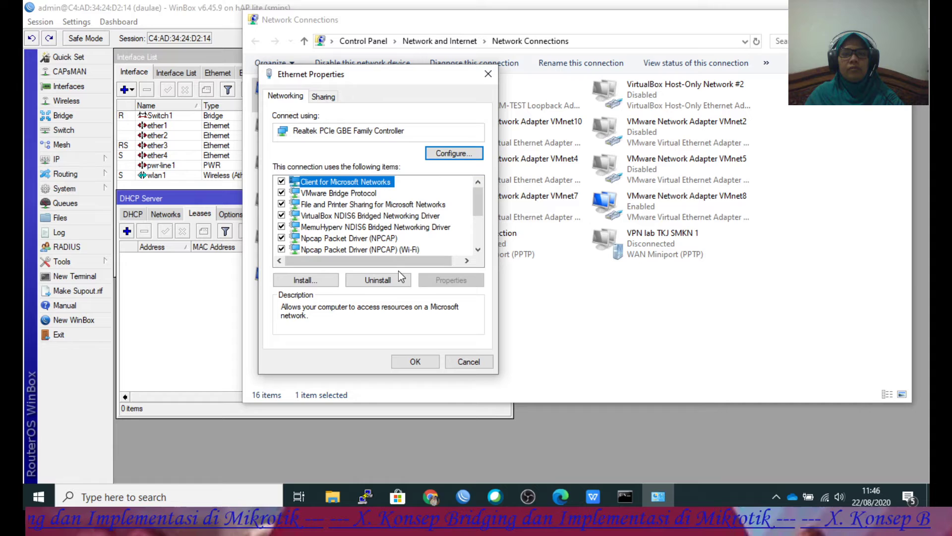
pyautogui.click(477, 250)
pyautogui.click(477, 250)
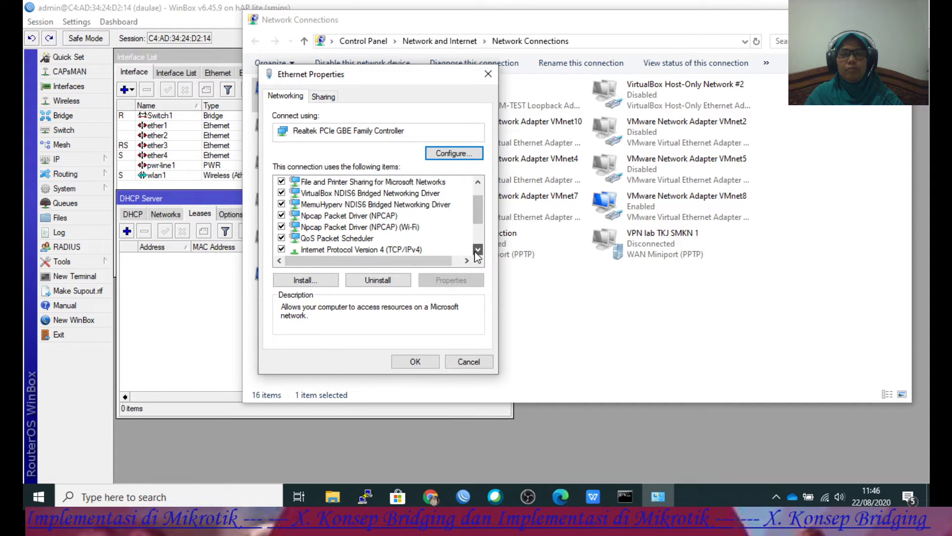
pyautogui.click(421, 251)
pyautogui.click(451, 280)
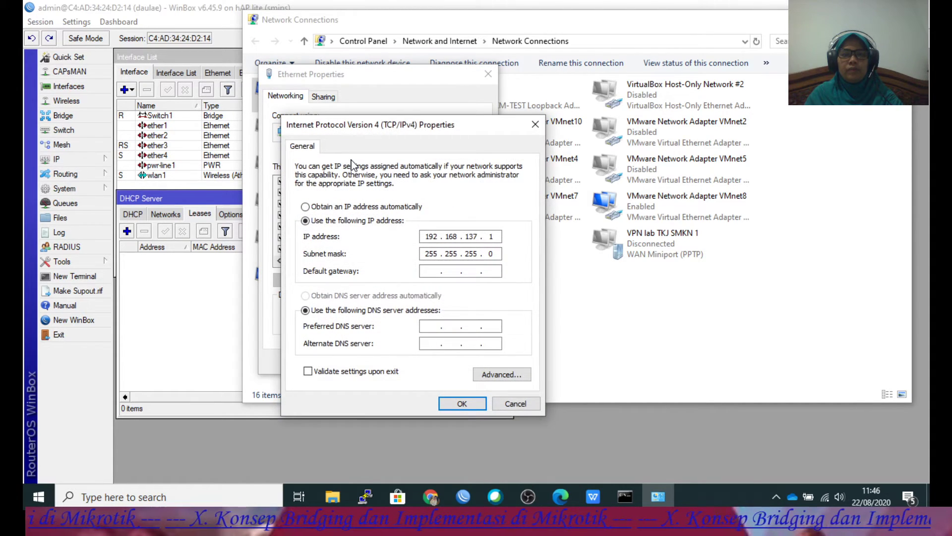
pyautogui.click(335, 207)
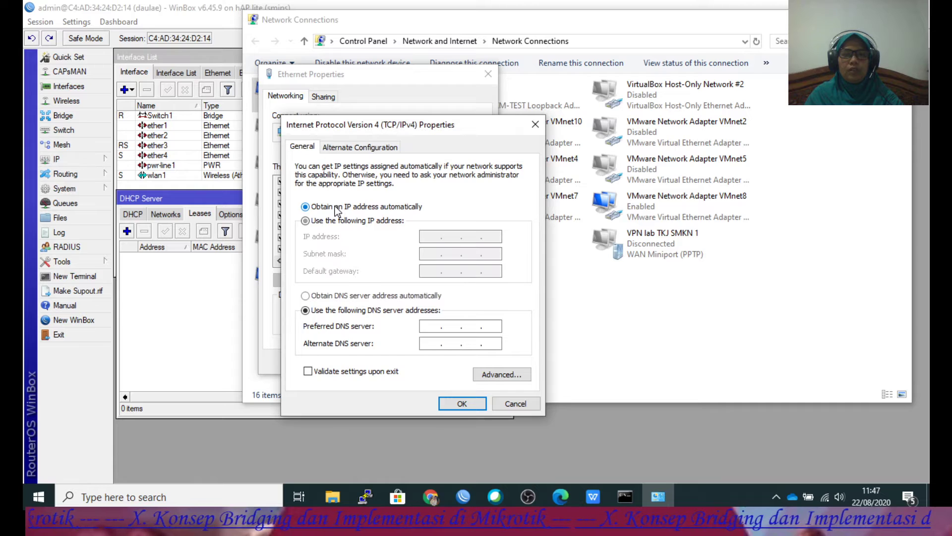
pyautogui.click(335, 296)
pyautogui.click(459, 404)
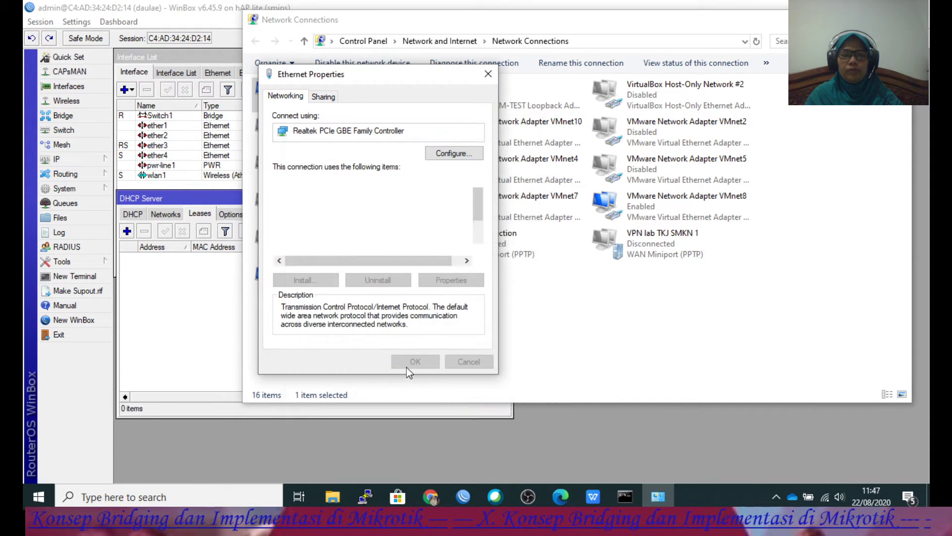
pyautogui.click(408, 361)
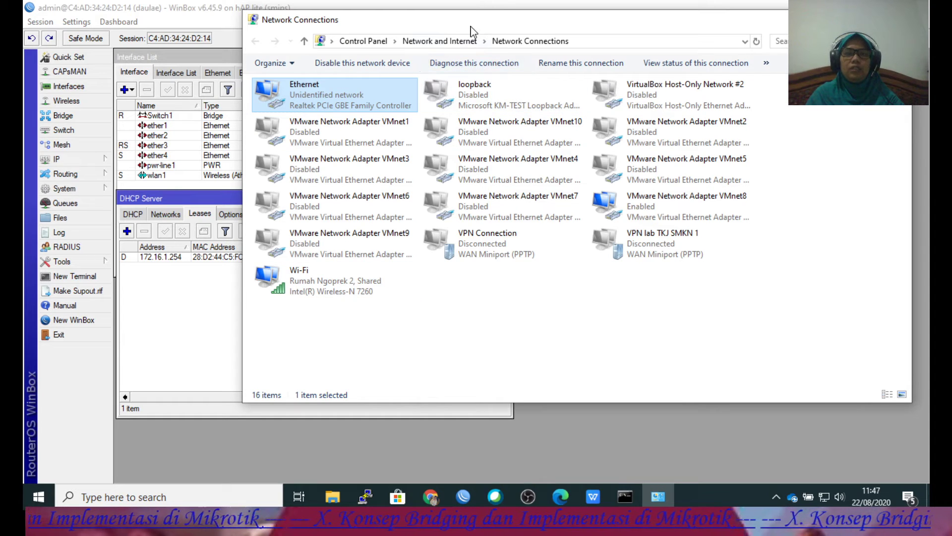
# - Move the Network Connections window clear of the DHCP leases and check the Ethernet adapter's network connection details
pyautogui.moveTo(471, 23); pyautogui.dragTo(604, 41)
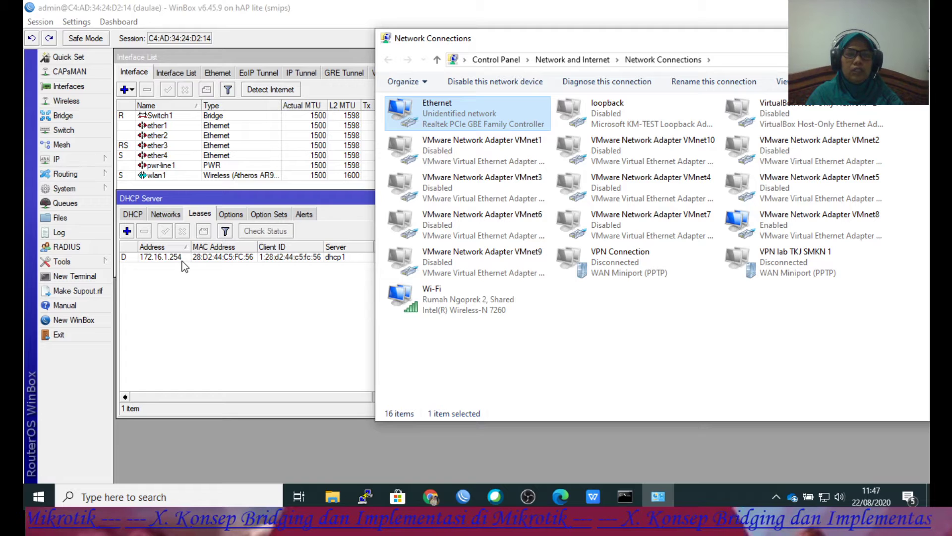
pyautogui.rightClick(499, 109)
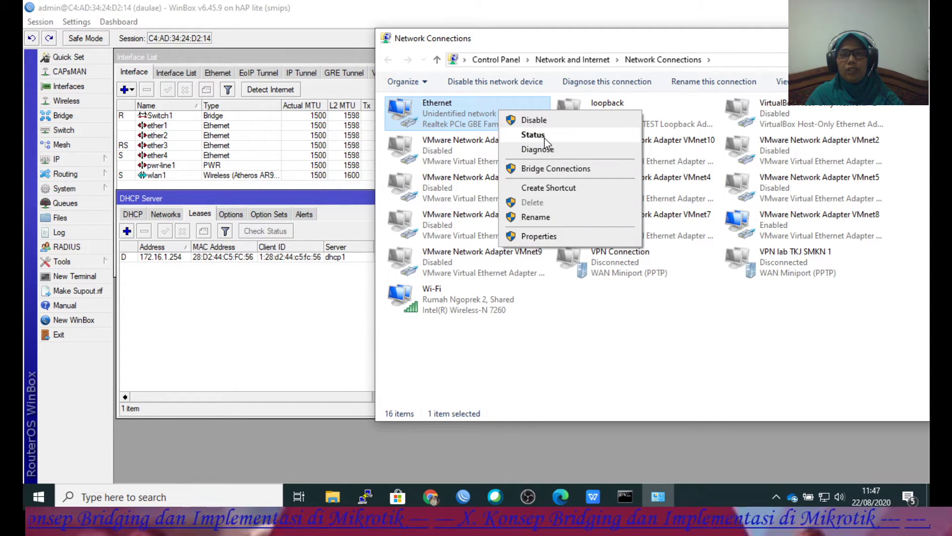
pyautogui.click(544, 138)
pyautogui.click(402, 243)
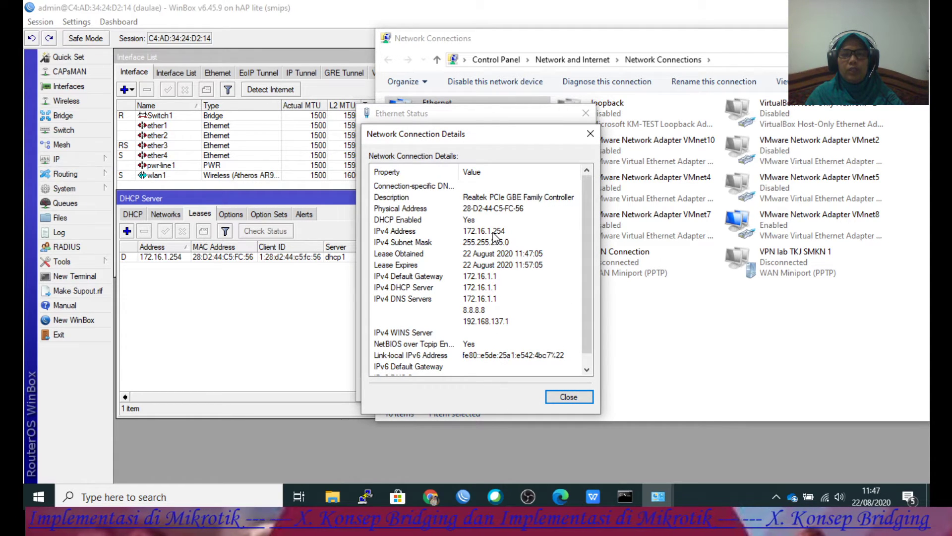
pyautogui.click(590, 133)
pyautogui.click(586, 113)
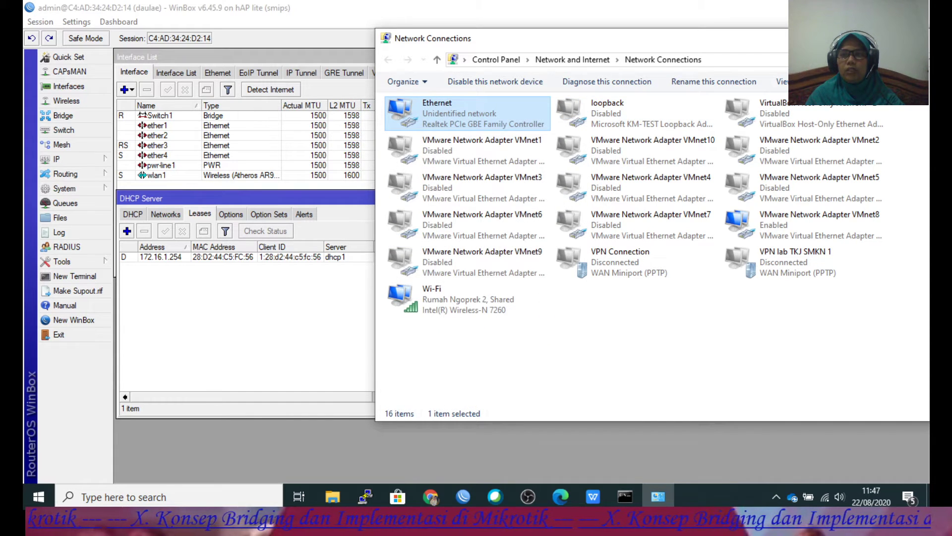
# - Close the Network Connections window and open the router's wireless tables beside the interface list
pyautogui.moveTo(849, 40); pyautogui.dragTo(667, 74)
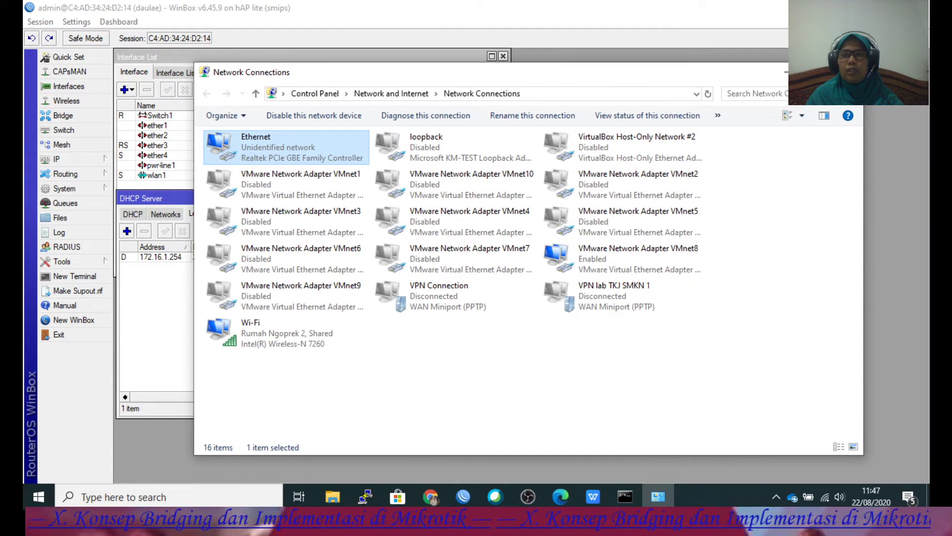
pyautogui.click(849, 72)
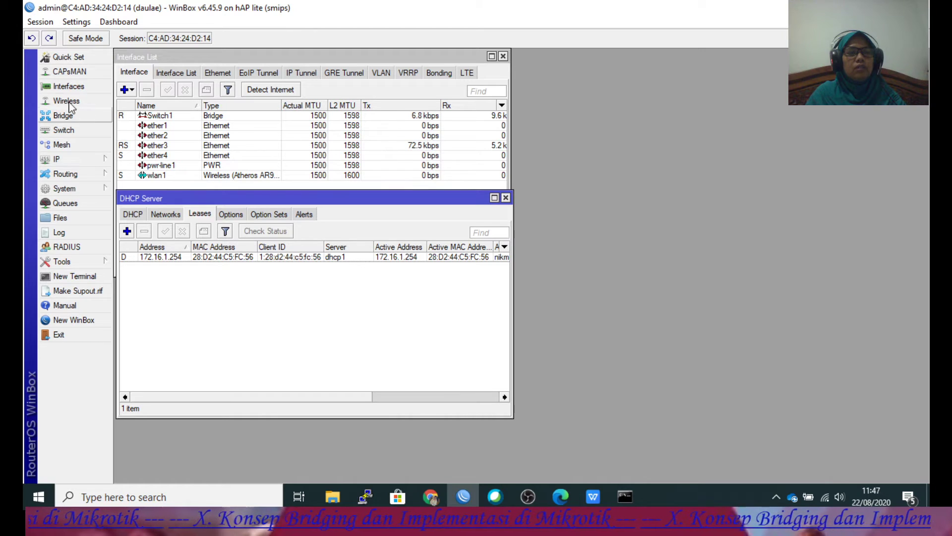
pyautogui.click(85, 102)
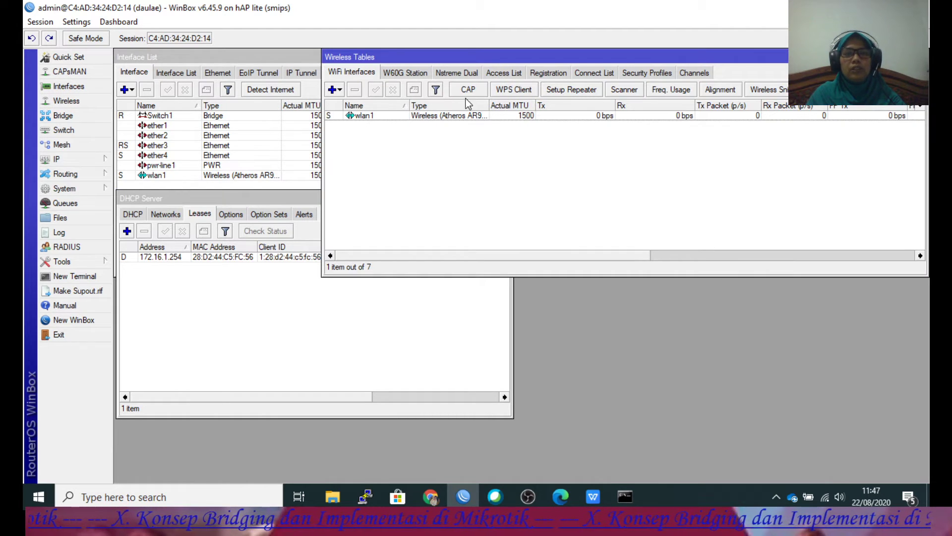
pyautogui.moveTo(495, 60); pyautogui.dragTo(681, 46)
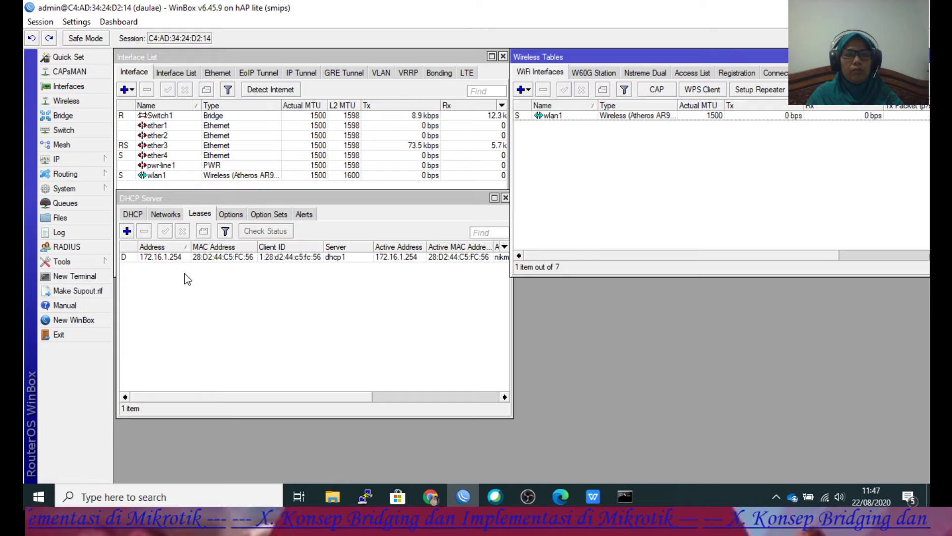
# - Switch to the PDF guide in WPS Office and read verification steps 2 to 6 on pages 7 to 10
pyautogui.click(594, 496)
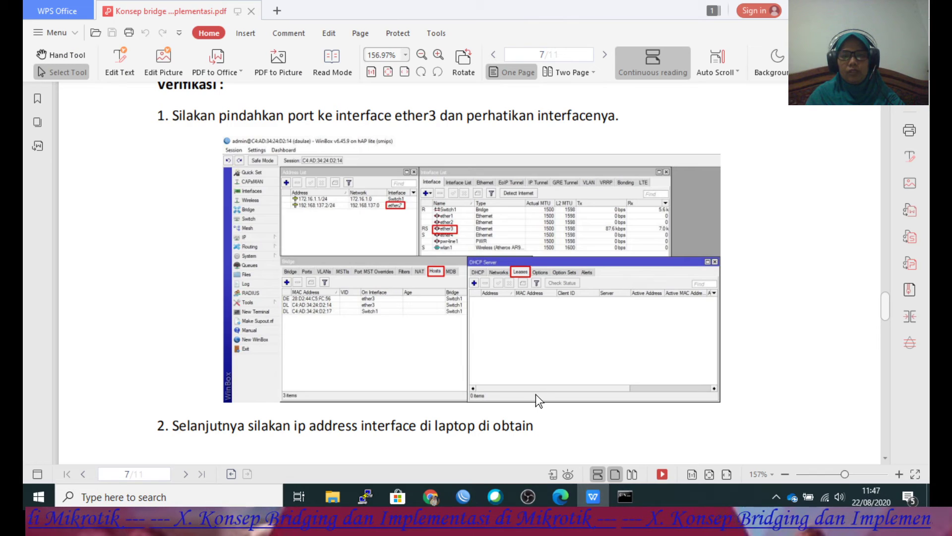
pyautogui.scroll(-10, 537, 395)
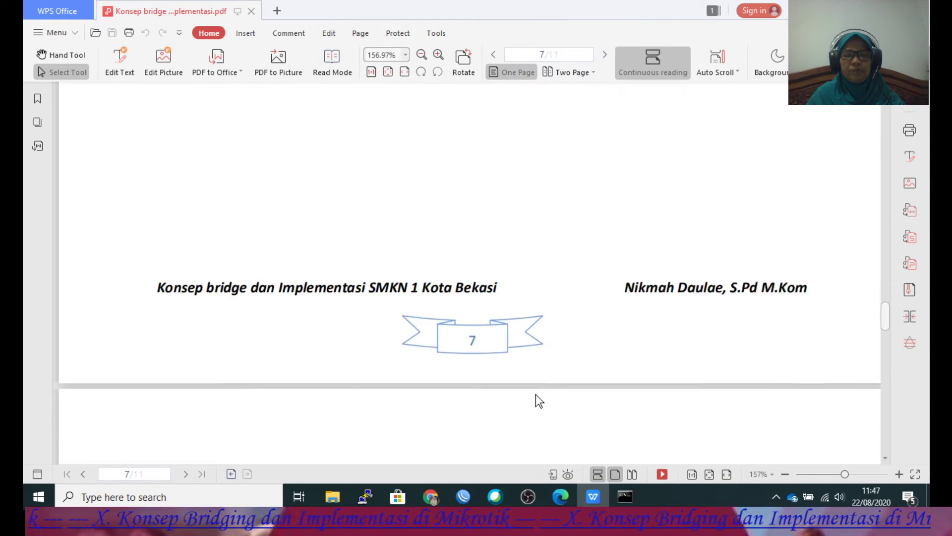
pyautogui.scroll(-10, 536, 395)
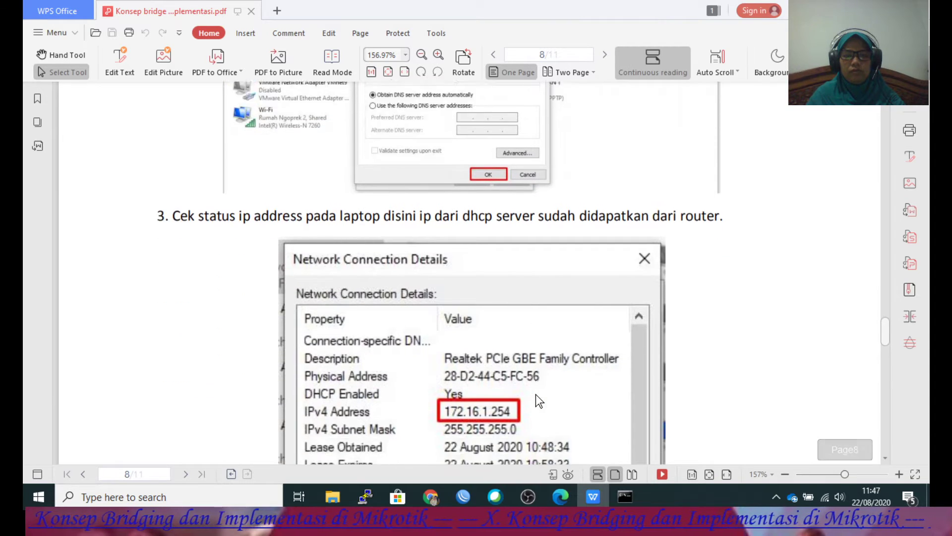
pyautogui.scroll(-10, 536, 394)
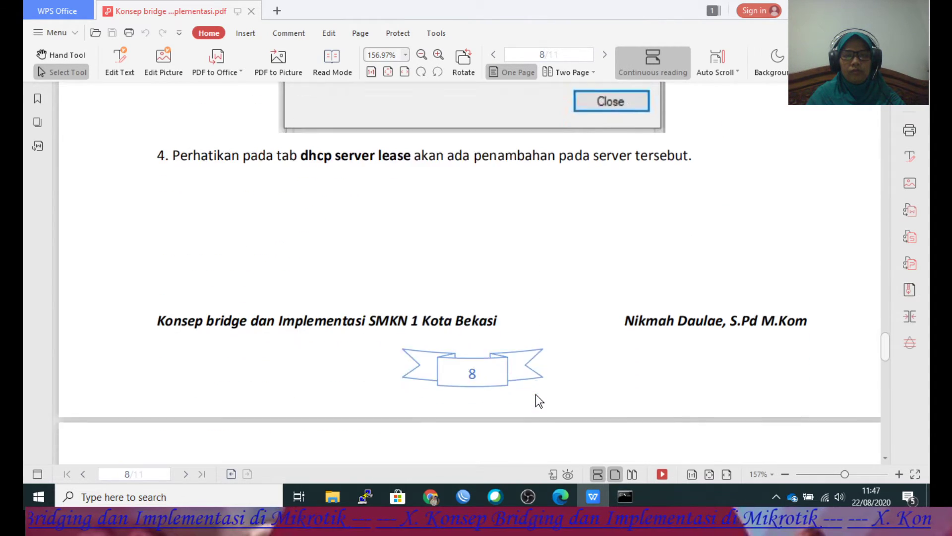
pyautogui.scroll(-10, 536, 394)
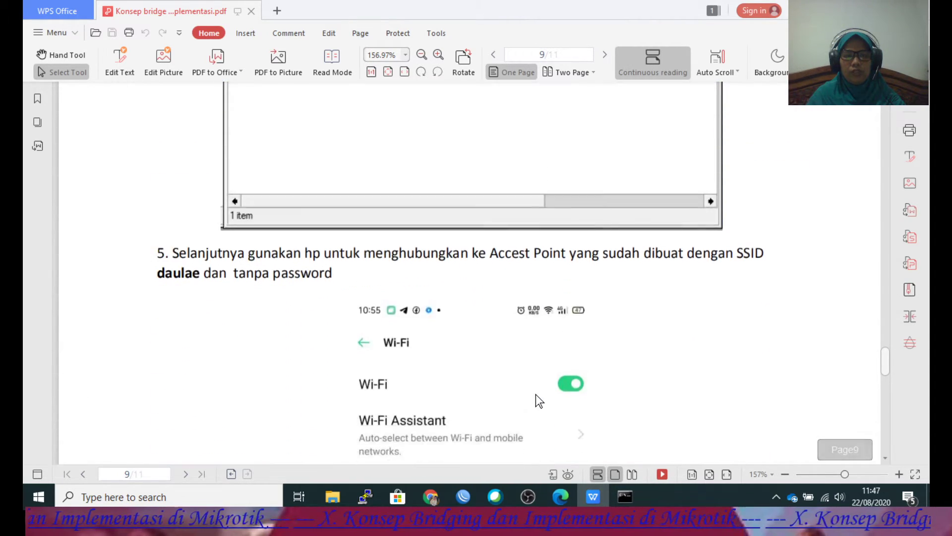
pyautogui.scroll(-5, 536, 393)
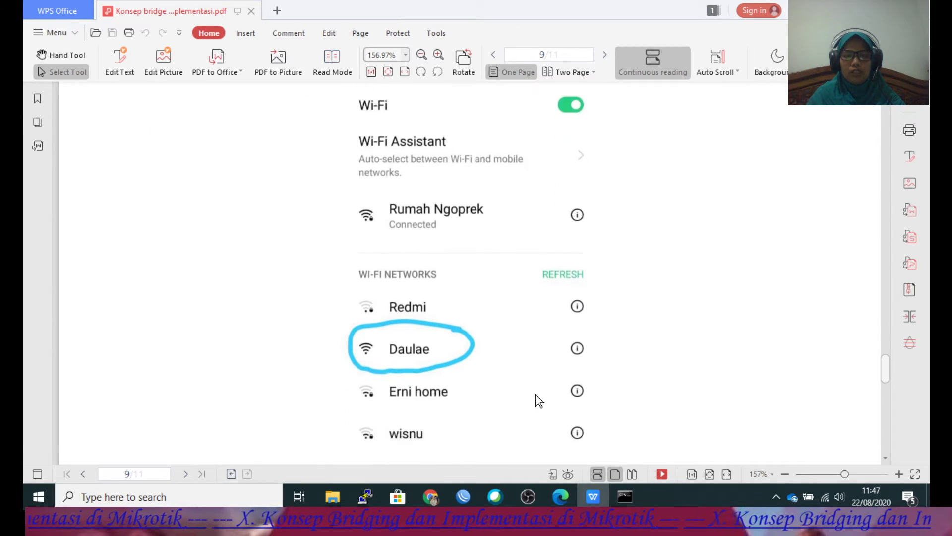
pyautogui.scroll(4, 536, 394)
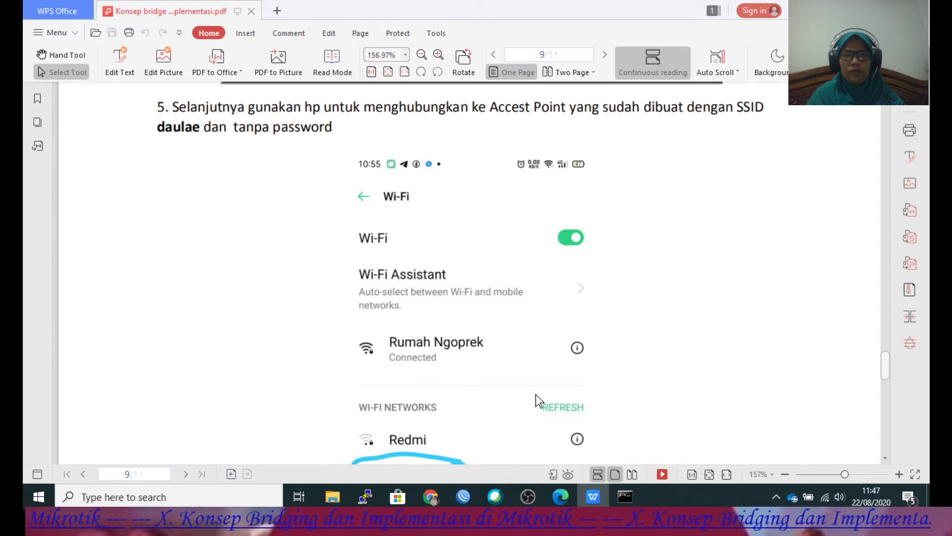
pyautogui.scroll(-2, 536, 394)
pyautogui.scroll(-15, 536, 394)
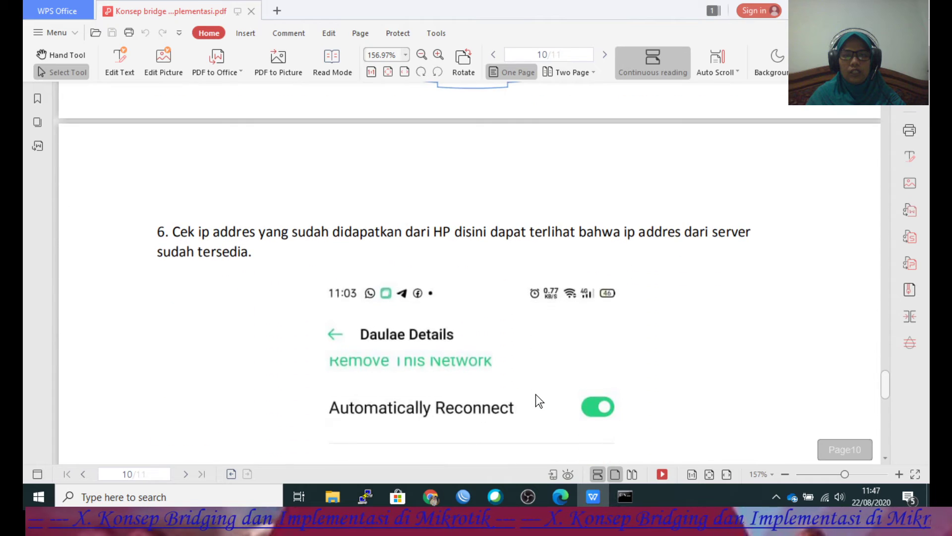
pyautogui.scroll(-5, 536, 394)
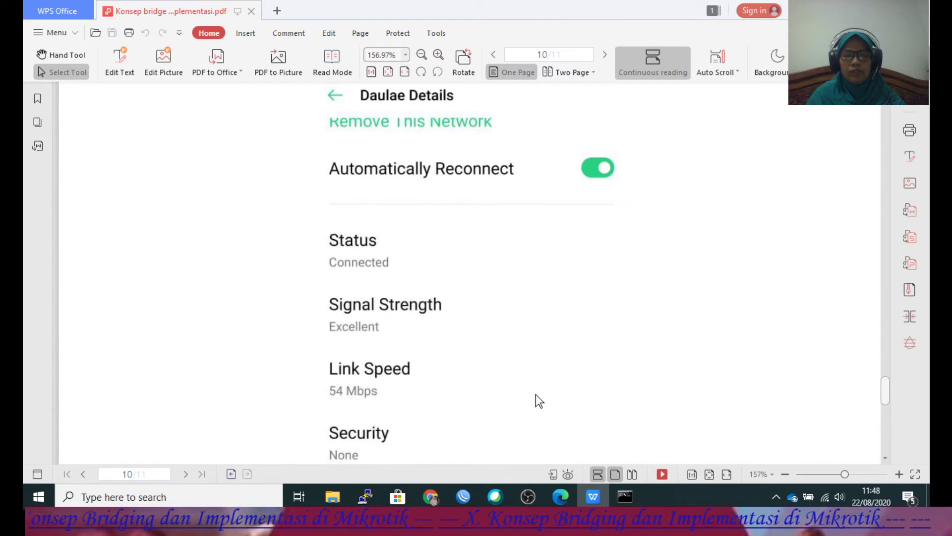
# - Check the DHCP leases and wlan1 in WinBox, and return to the PDF guide to review its topology and page 11
pyautogui.click(462, 496)
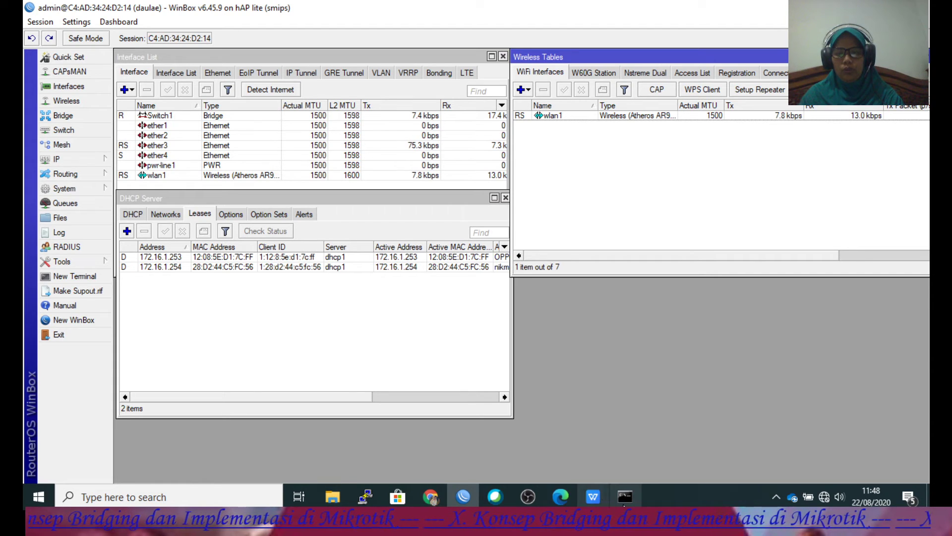
pyautogui.click(593, 496)
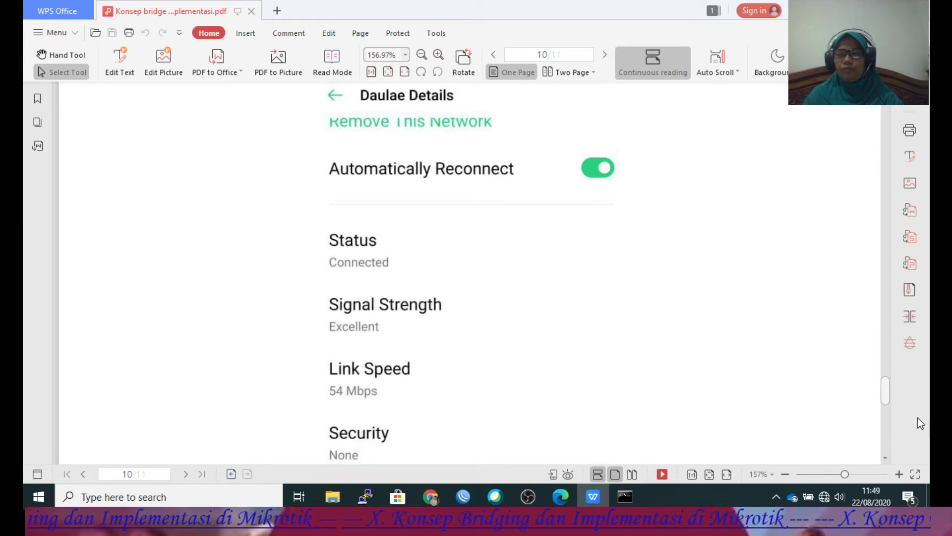
pyautogui.moveTo(888, 389); pyautogui.dragTo(886, 109)
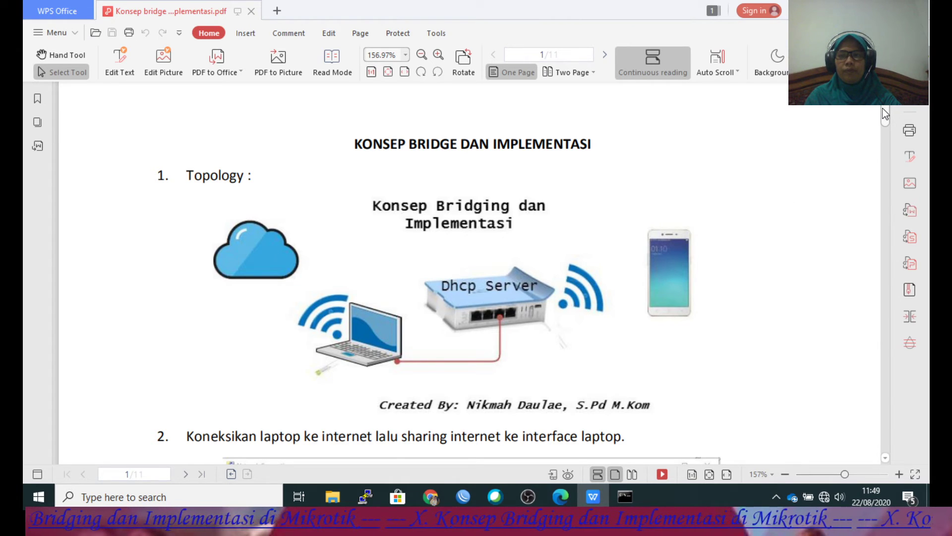
pyautogui.moveTo(883, 112); pyautogui.dragTo(878, 374)
pyautogui.moveTo(882, 386); pyautogui.dragTo(884, 418)
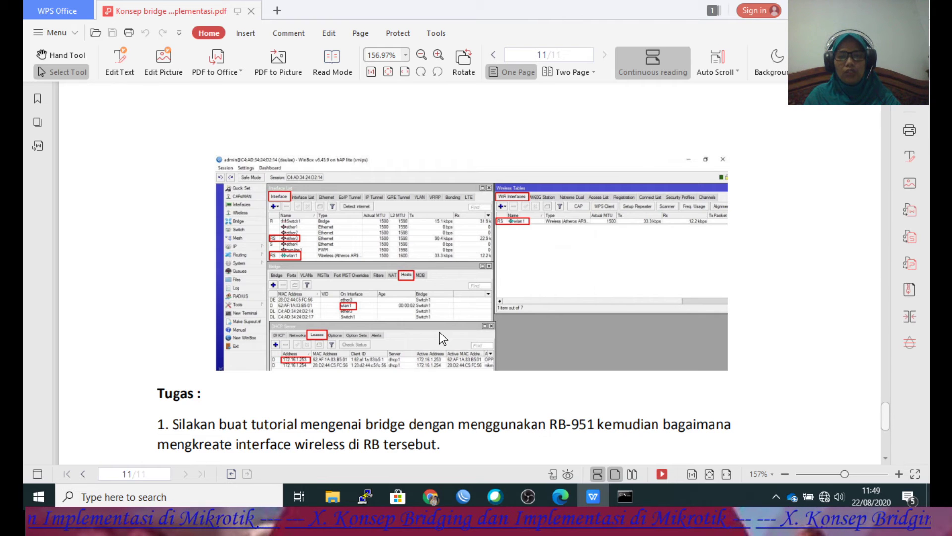
# - Switch to WinBox and examine the bridge's hosts, with the Bridge window placed below the wlan1 row of the wireless tables
pyautogui.click(463, 496)
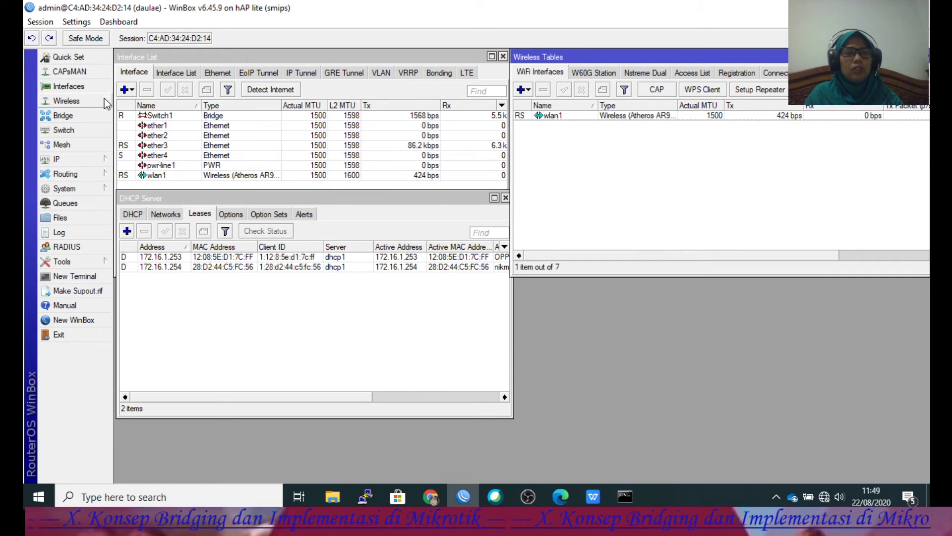
pyautogui.click(101, 114)
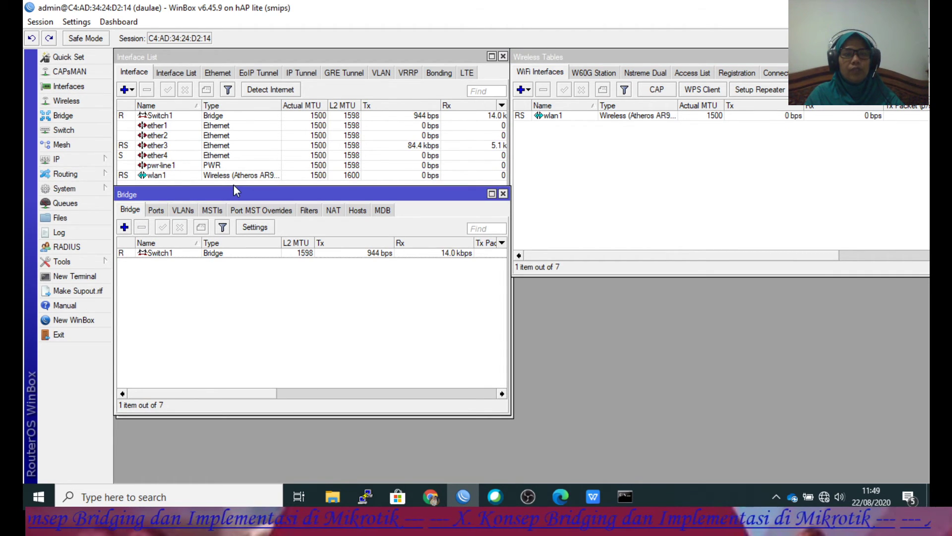
pyautogui.moveTo(234, 195); pyautogui.dragTo(627, 137)
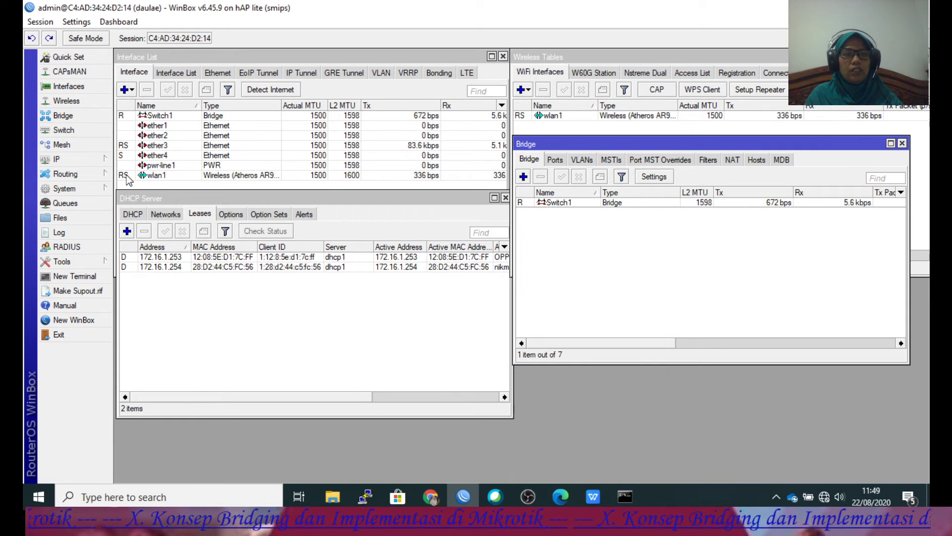
pyautogui.click(531, 117)
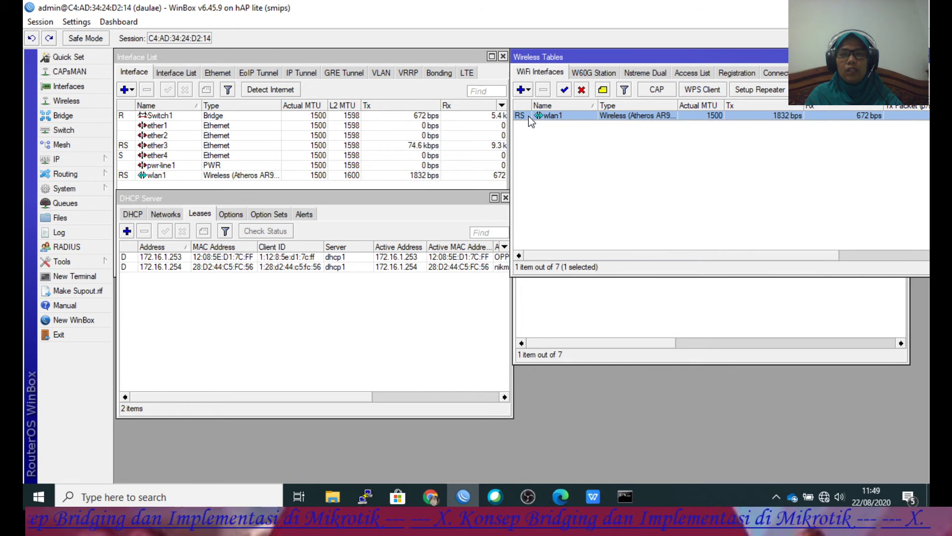
pyautogui.click(581, 298)
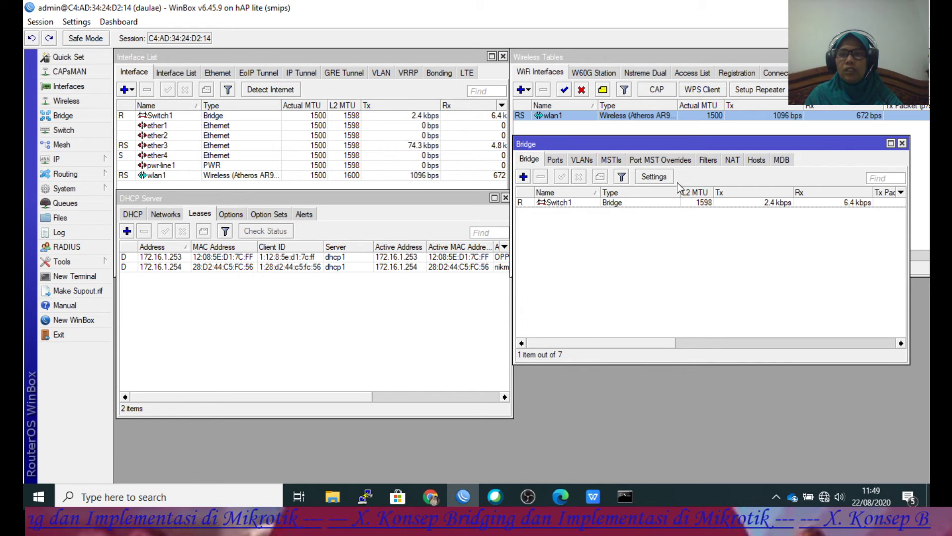
pyautogui.click(757, 161)
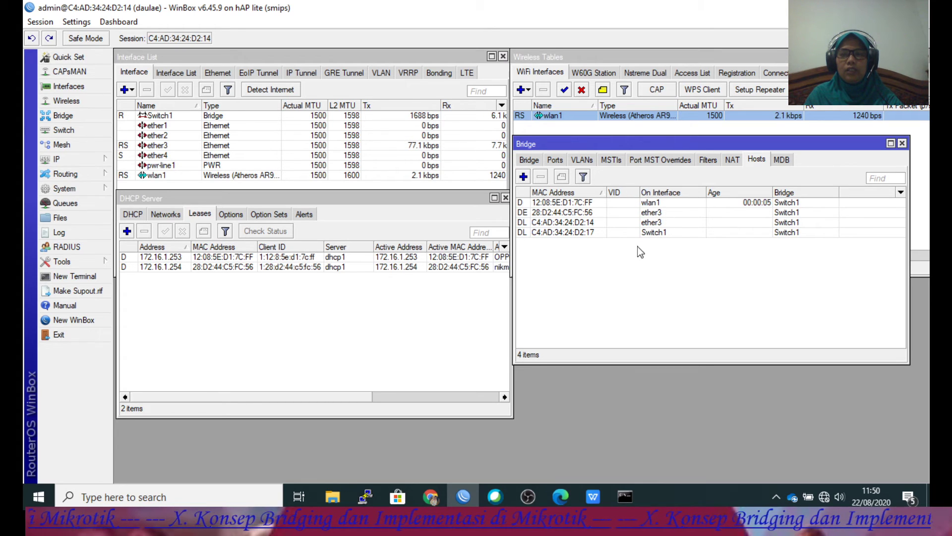
# - Select the bridge host on Switch1, and switch to the PDF guide in WPS Office to read the Tugas assignments on page 11
pyautogui.click(655, 233)
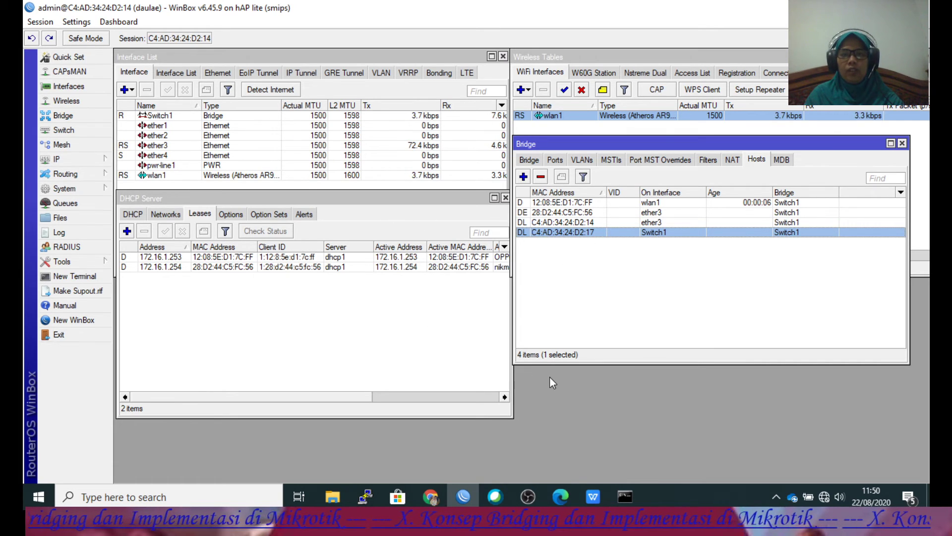
pyautogui.click(599, 495)
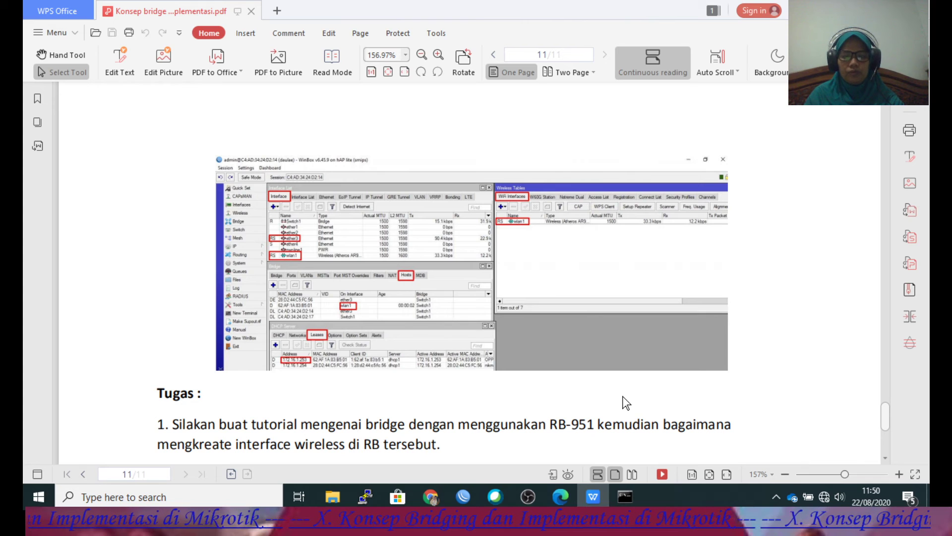
pyautogui.scroll(-3, 623, 400)
pyautogui.scroll(-2, 623, 395)
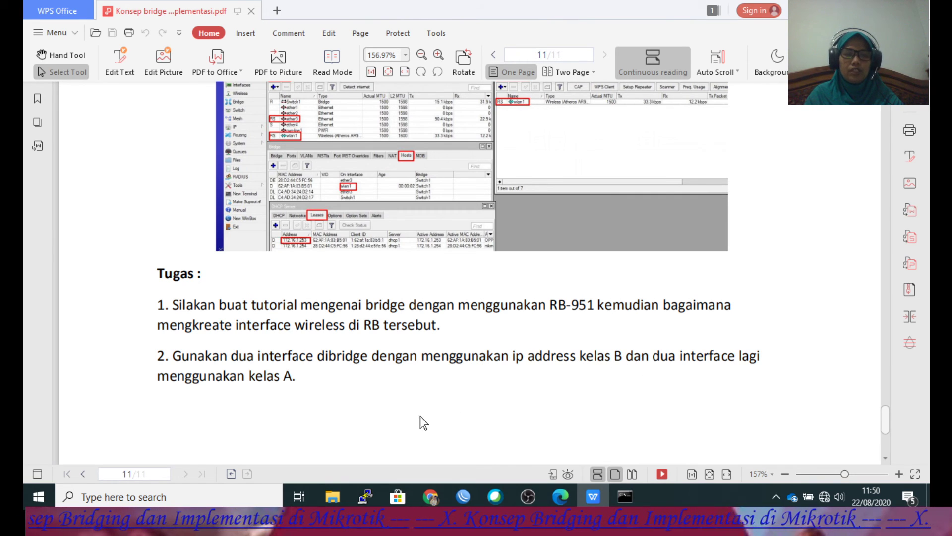
# - Check the WinBox tables once more, and return to the PDF guide to review the topology diagram on page 1
pyautogui.click(598, 501)
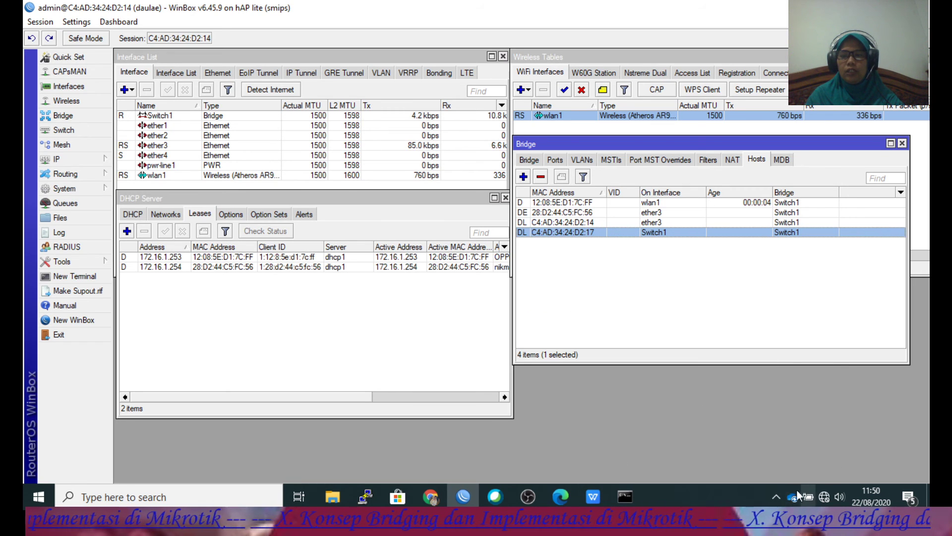
pyautogui.click(594, 493)
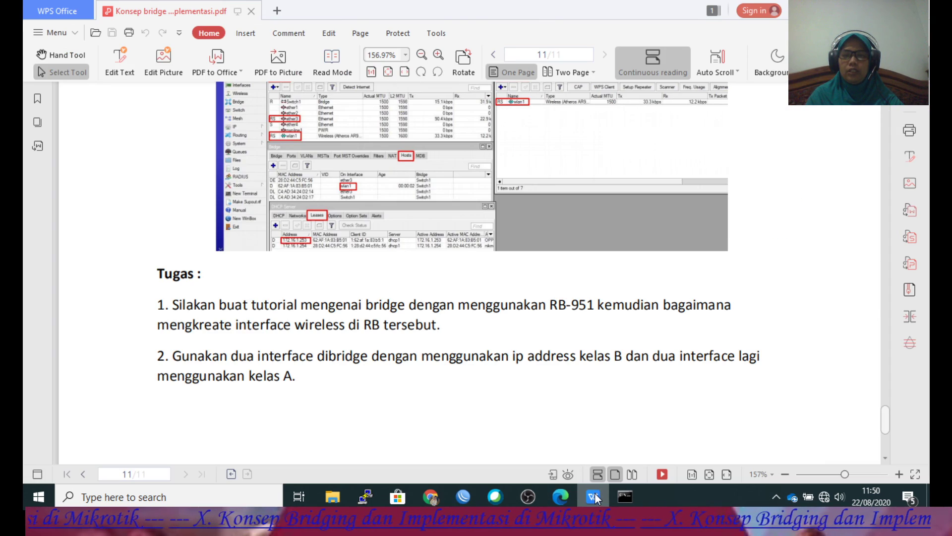
pyautogui.moveTo(886, 416); pyautogui.dragTo(885, 109)
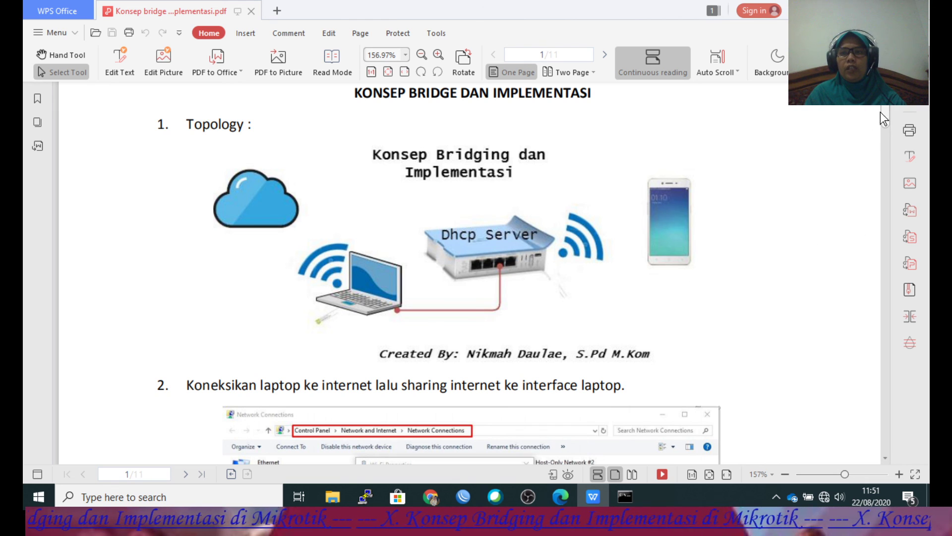
pyautogui.moveTo(882, 109); pyautogui.dragTo(883, 110)
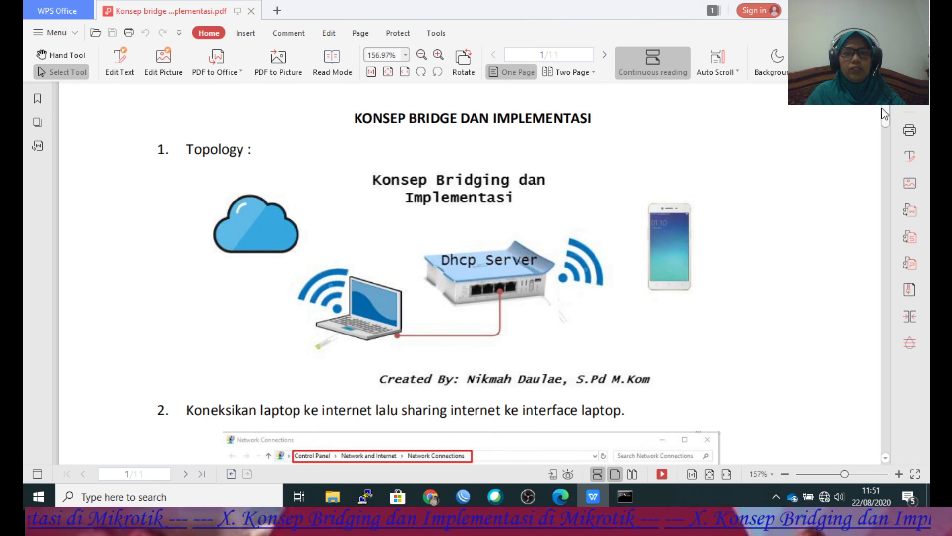